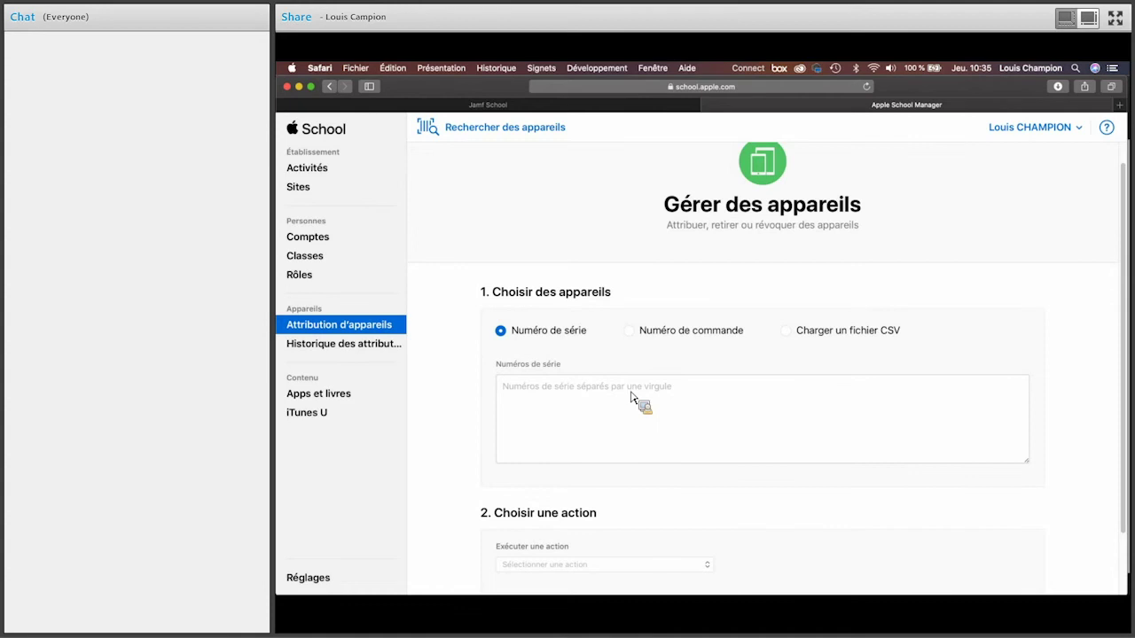
{"action": "left_click", "coordinate": [631, 399]}
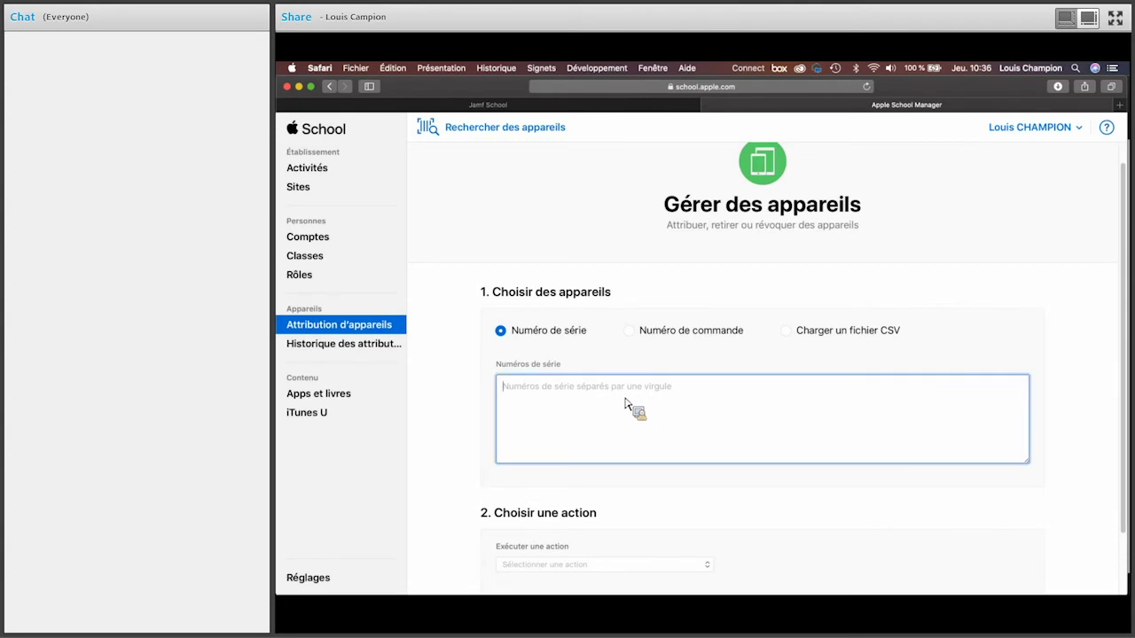
{"action": "key", "text": "super+v"}
{"action": "scroll", "coordinate": [640, 470], "scroll_direction": "down", "scroll_amount": 3}
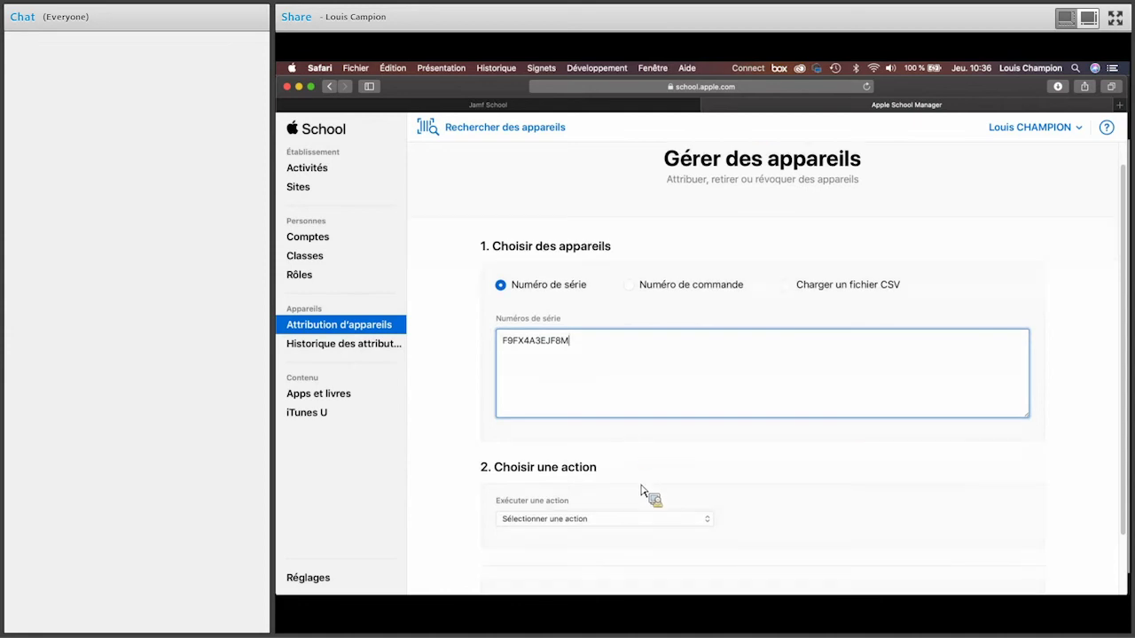
Set the action to 'Attribuer au serveur', leaving the Serveur MDM list unchosen
{"action": "left_click", "coordinate": [646, 491]}
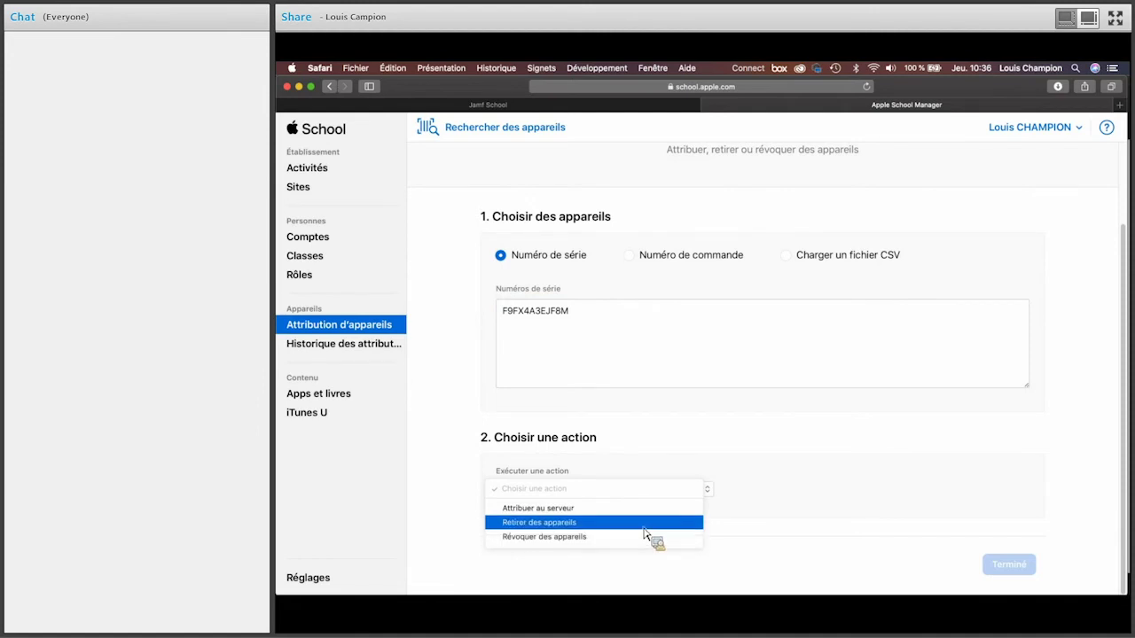
{"action": "key", "text": "Up"}
{"action": "key", "text": "Return"}
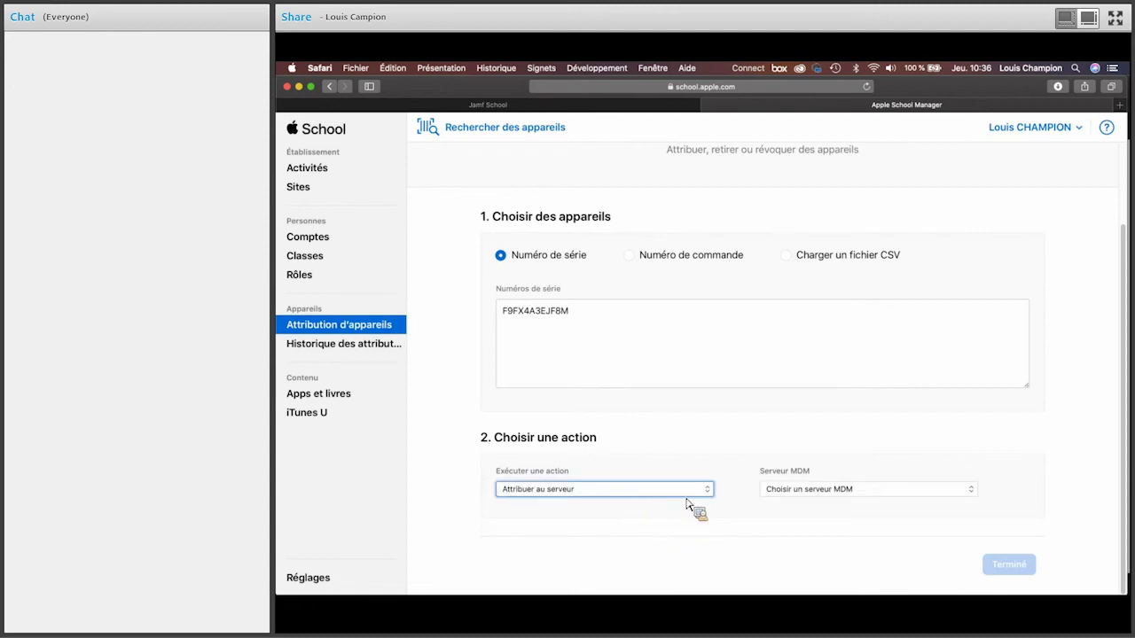
{"action": "left_click", "coordinate": [801, 495]}
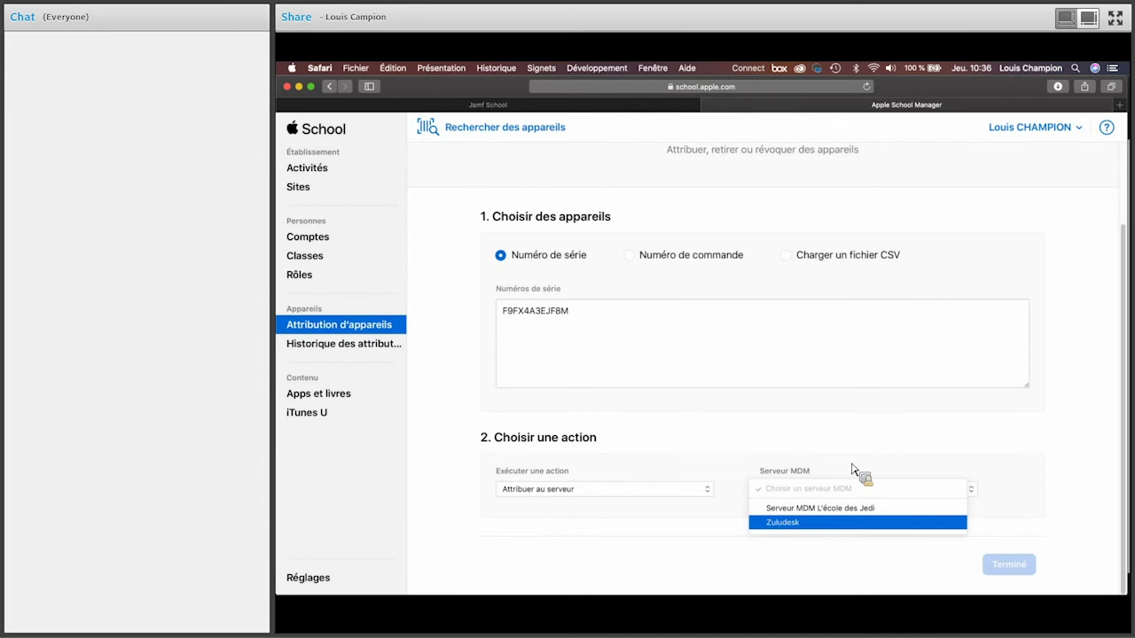
{"action": "key", "text": "Up"}
{"action": "key", "text": "Escape"}
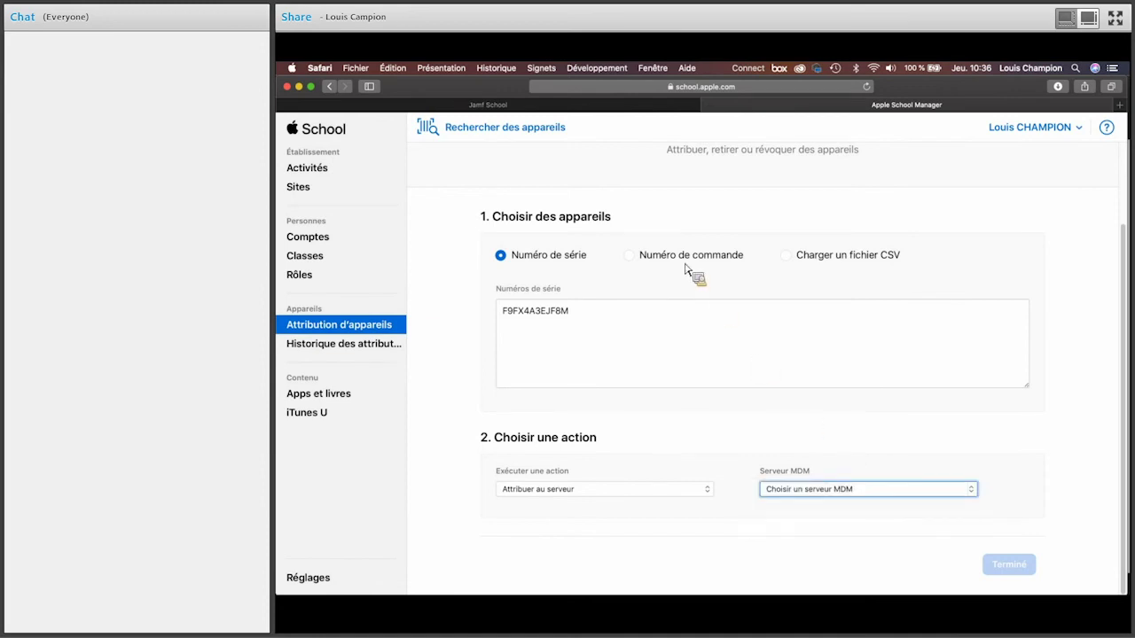
Review the Jamf School Tableau de bord, then open Appareils > Vue d'ensemble
{"action": "left_click", "coordinate": [566, 106]}
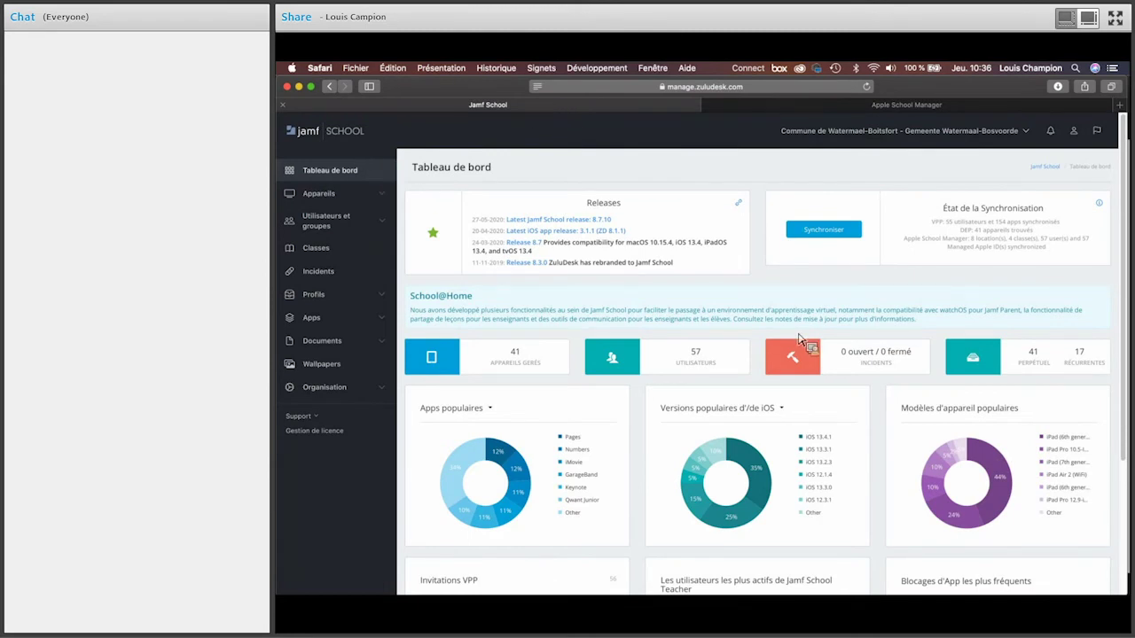
{"action": "scroll", "coordinate": [802, 343], "scroll_direction": "down", "scroll_amount": 1}
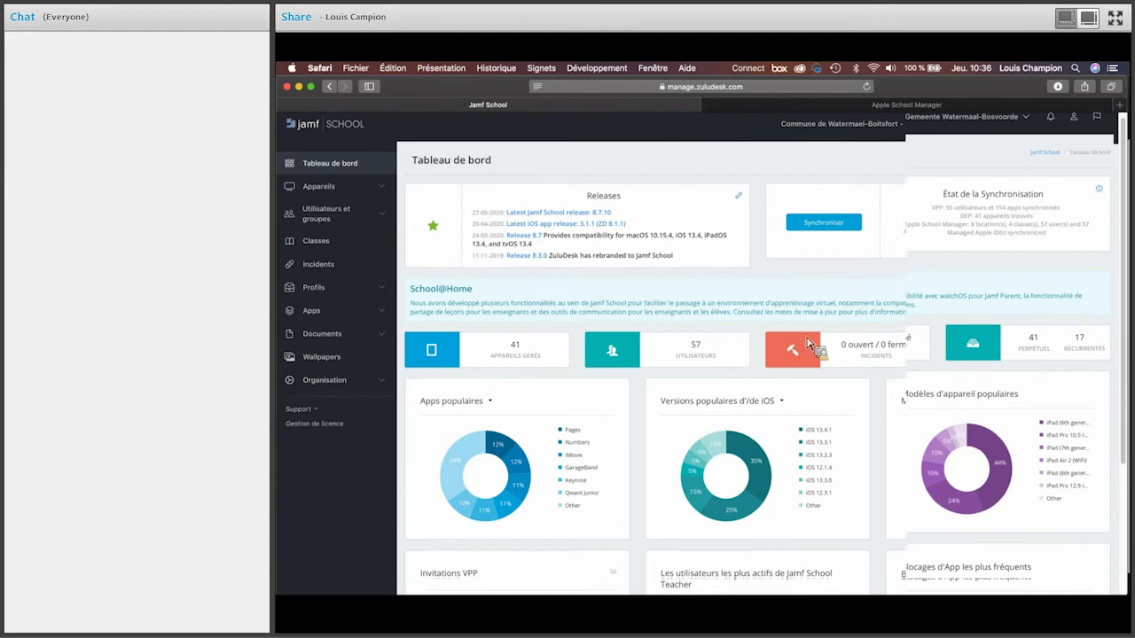
{"action": "scroll", "coordinate": [808, 343], "scroll_direction": "down", "scroll_amount": 3}
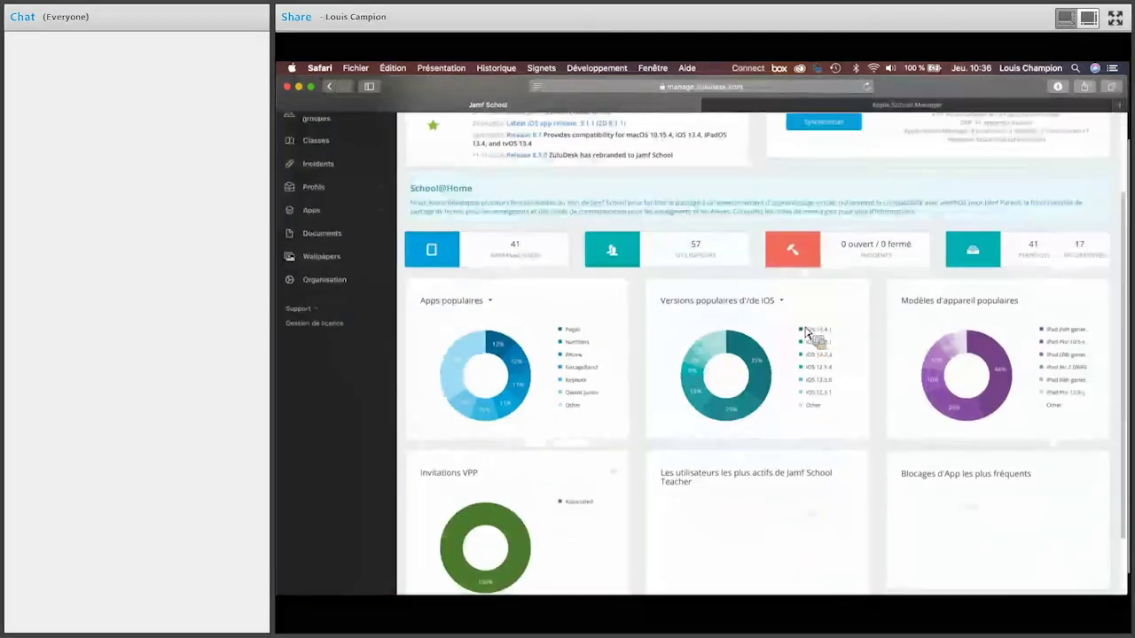
{"action": "scroll", "coordinate": [812, 335], "scroll_direction": "up", "scroll_amount": 4}
{"action": "scroll", "coordinate": [497, 399], "scroll_direction": "down", "scroll_amount": 2}
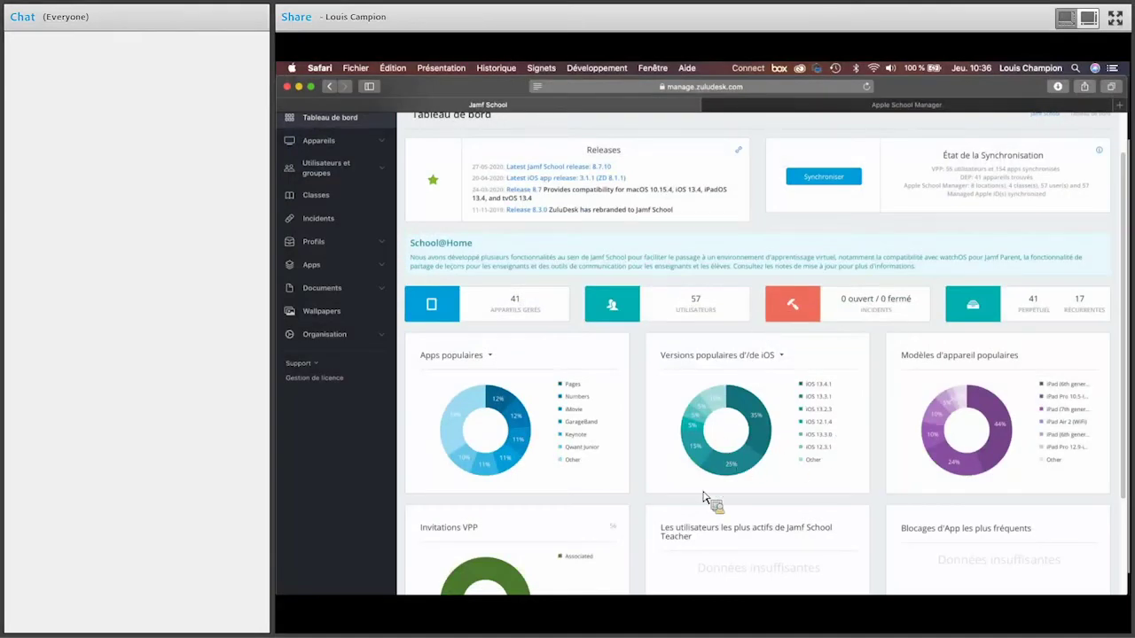
{"action": "scroll", "coordinate": [325, 183], "scroll_direction": "up", "scroll_amount": 1}
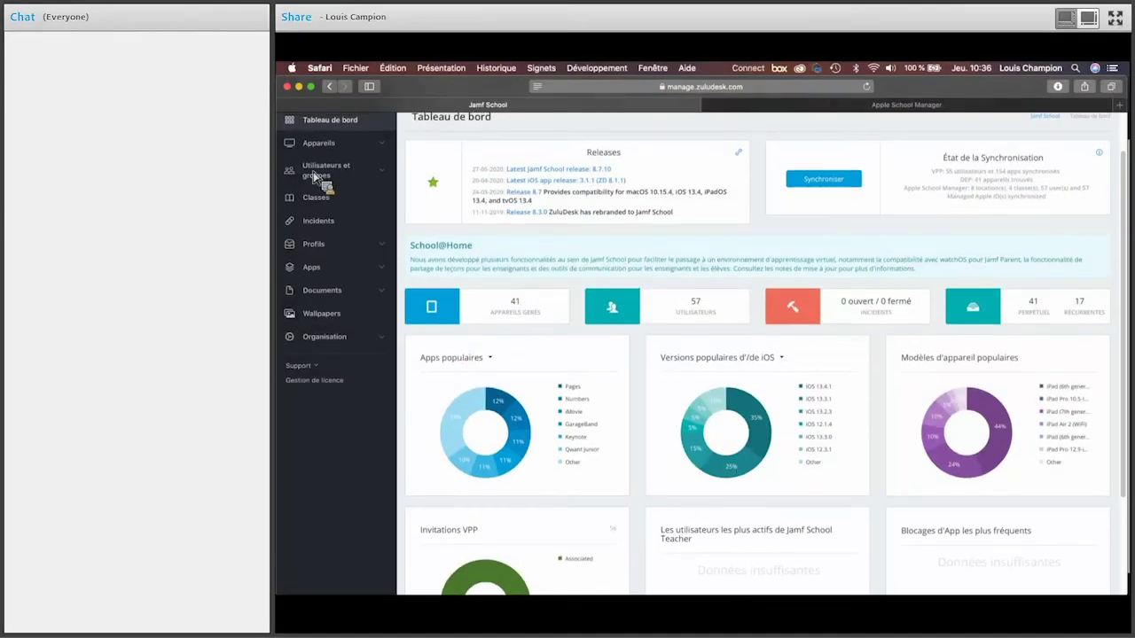
{"action": "left_click", "coordinate": [317, 145]}
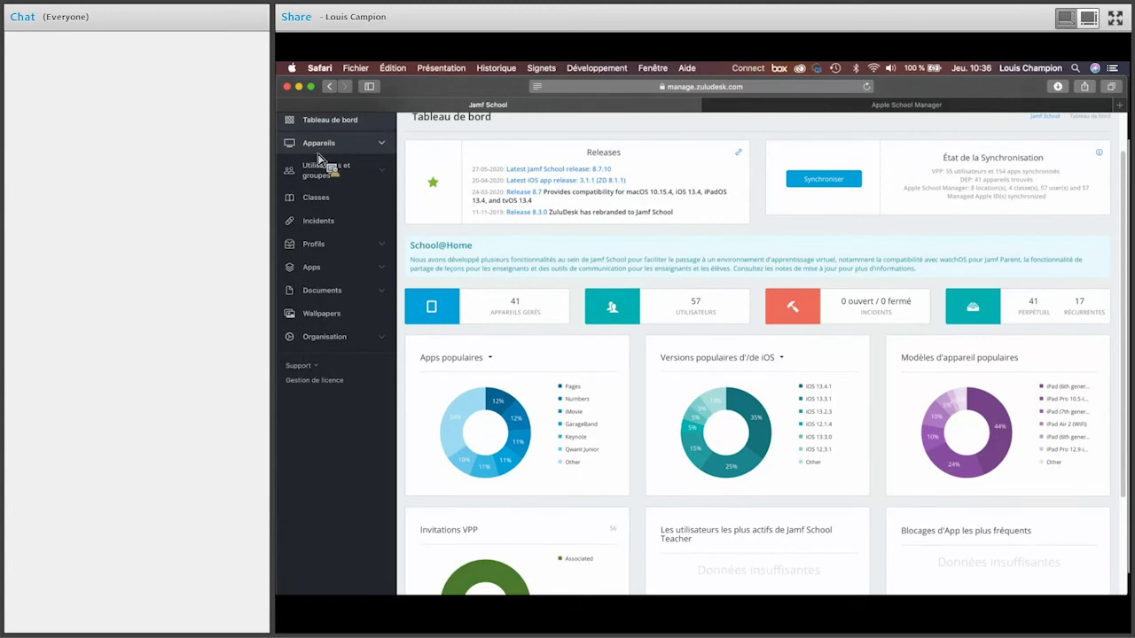
{"action": "left_click", "coordinate": [318, 169]}
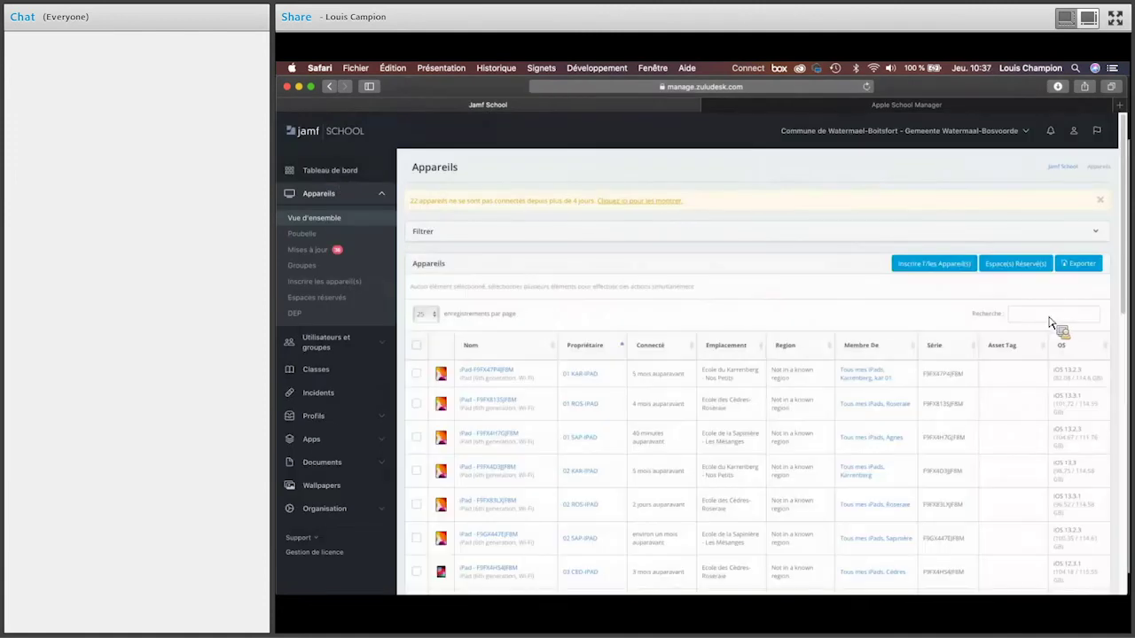
{"action": "left_click", "coordinate": [1057, 316]}
{"action": "key", "text": "super+v"}
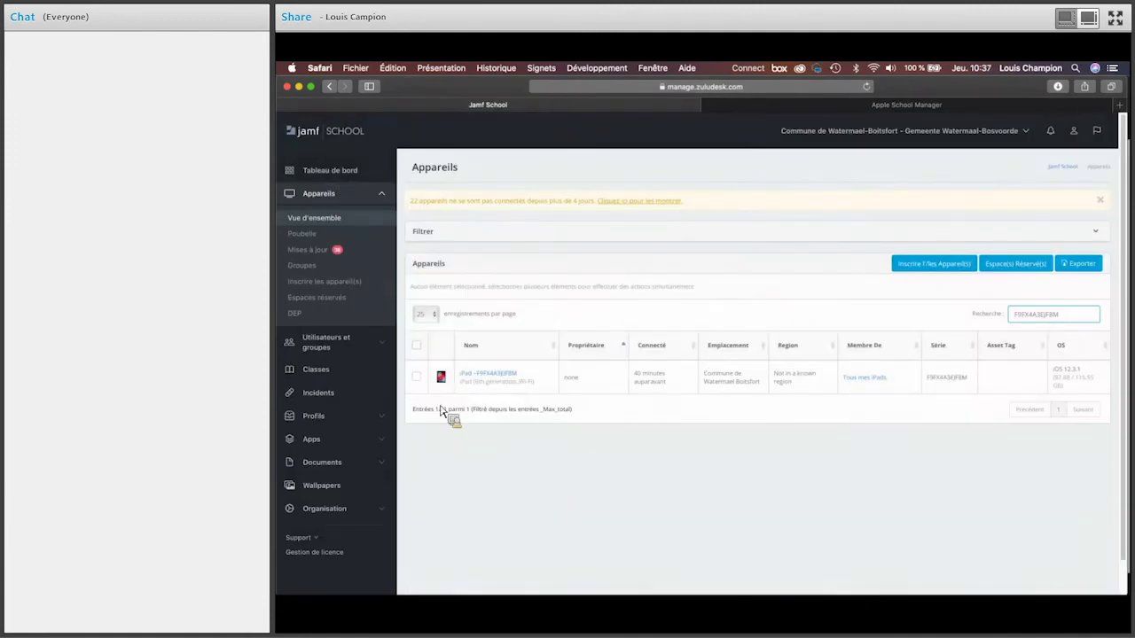
{"action": "left_click", "coordinate": [513, 383]}
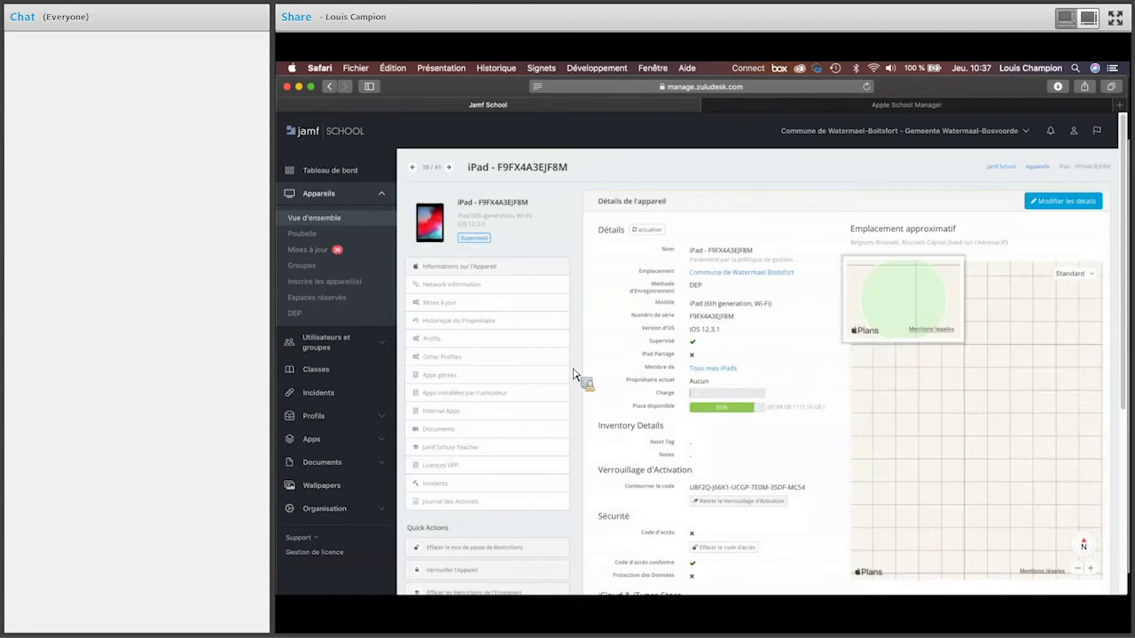
Make the teacher the iPad's current owner, add it to Karrenberg (Shared), and save
{"action": "left_click", "coordinate": [1035, 206]}
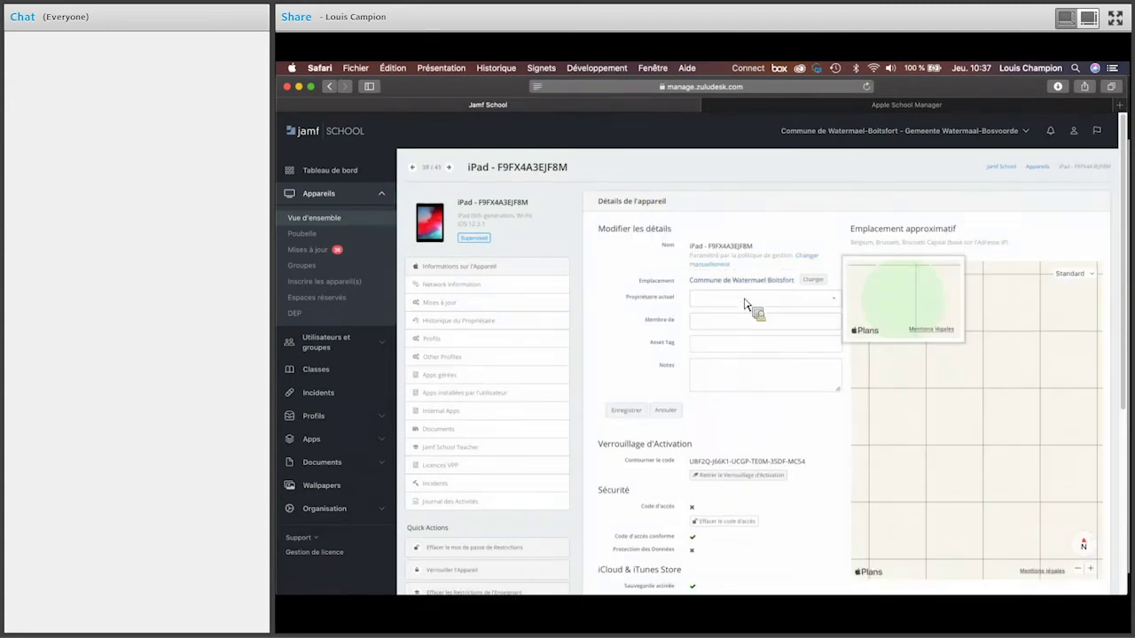
{"action": "left_click", "coordinate": [747, 300]}
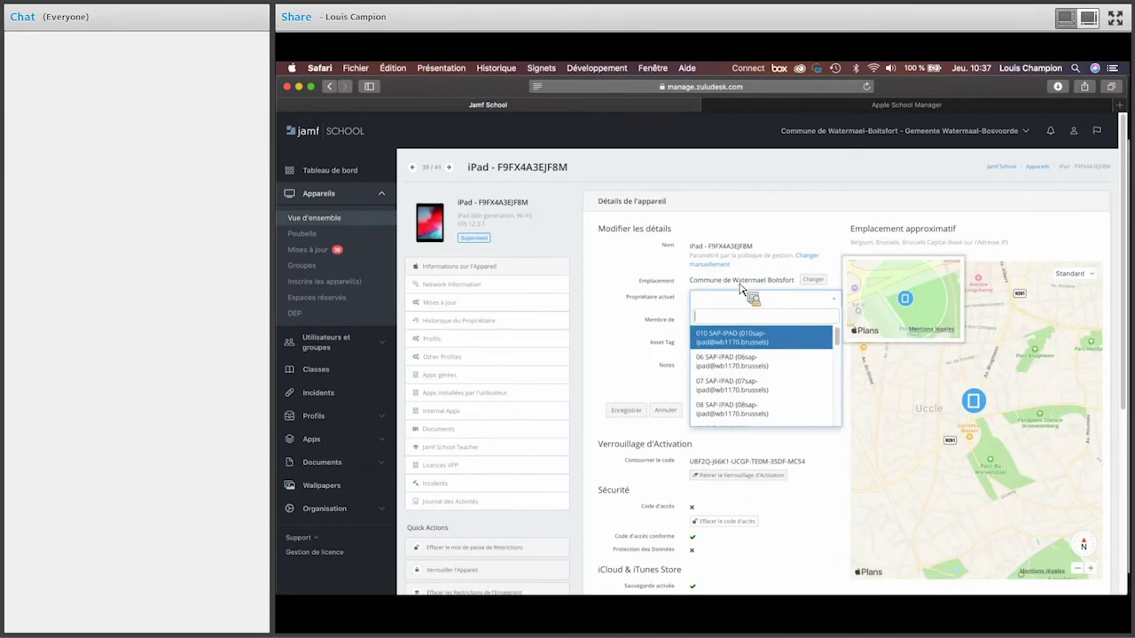
{"action": "type", "text": "louis"}
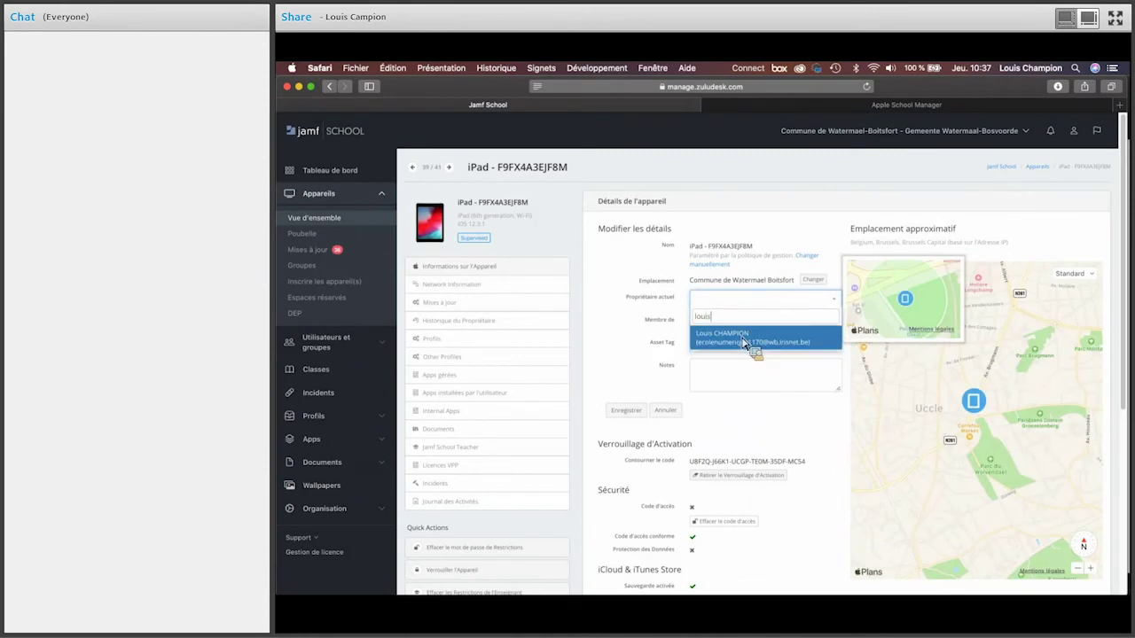
{"action": "left_click", "coordinate": [732, 335]}
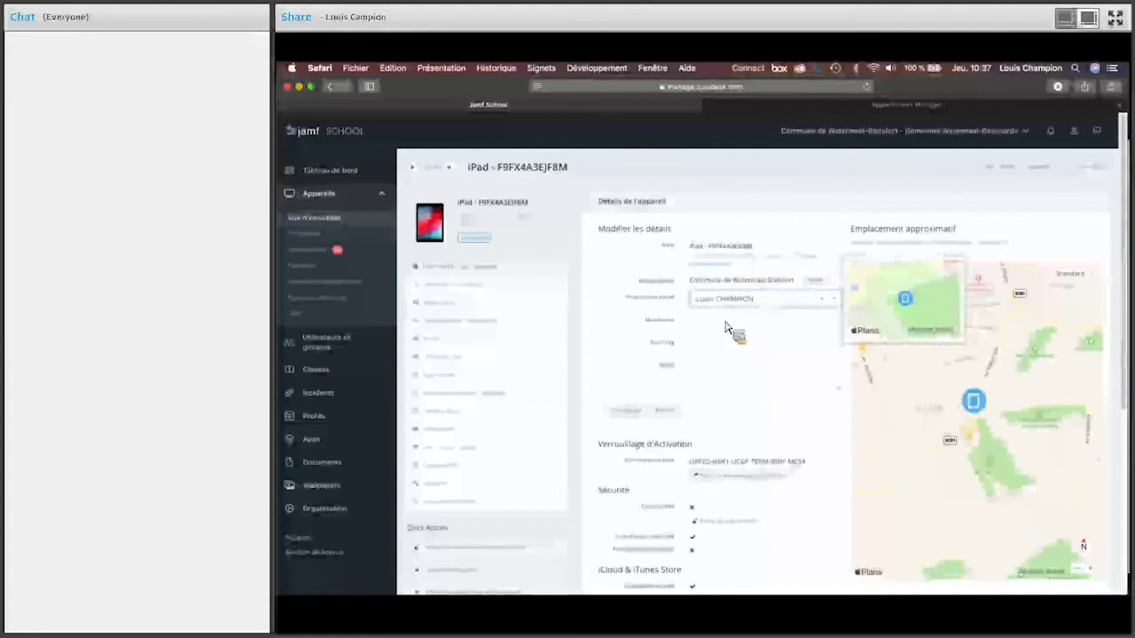
{"action": "left_click", "coordinate": [725, 324]}
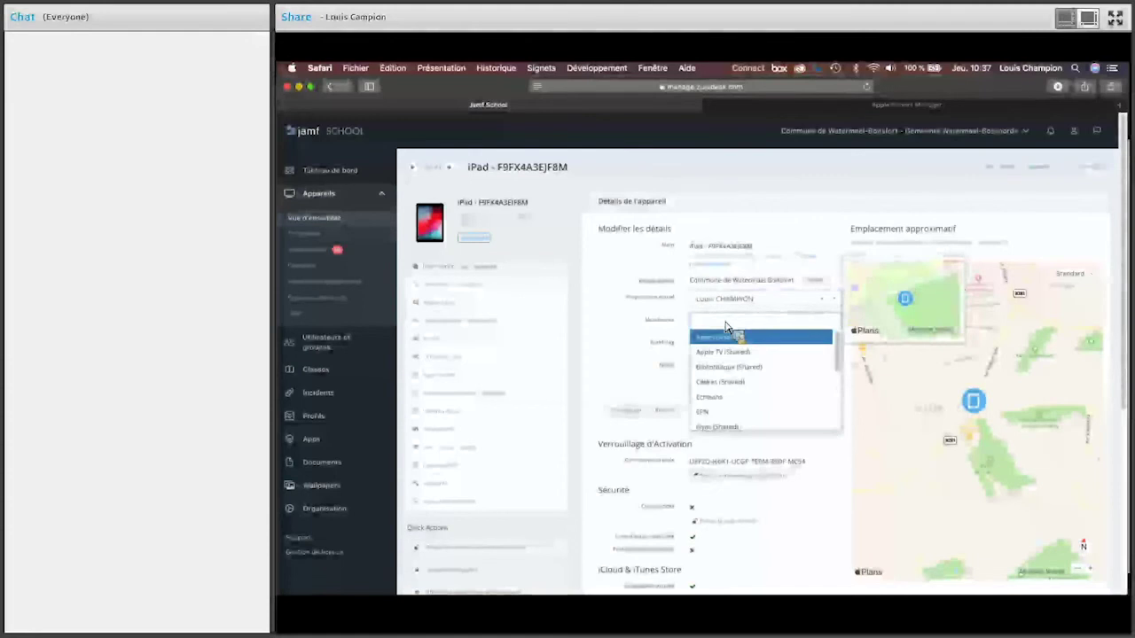
{"action": "type", "text": "Karr"}
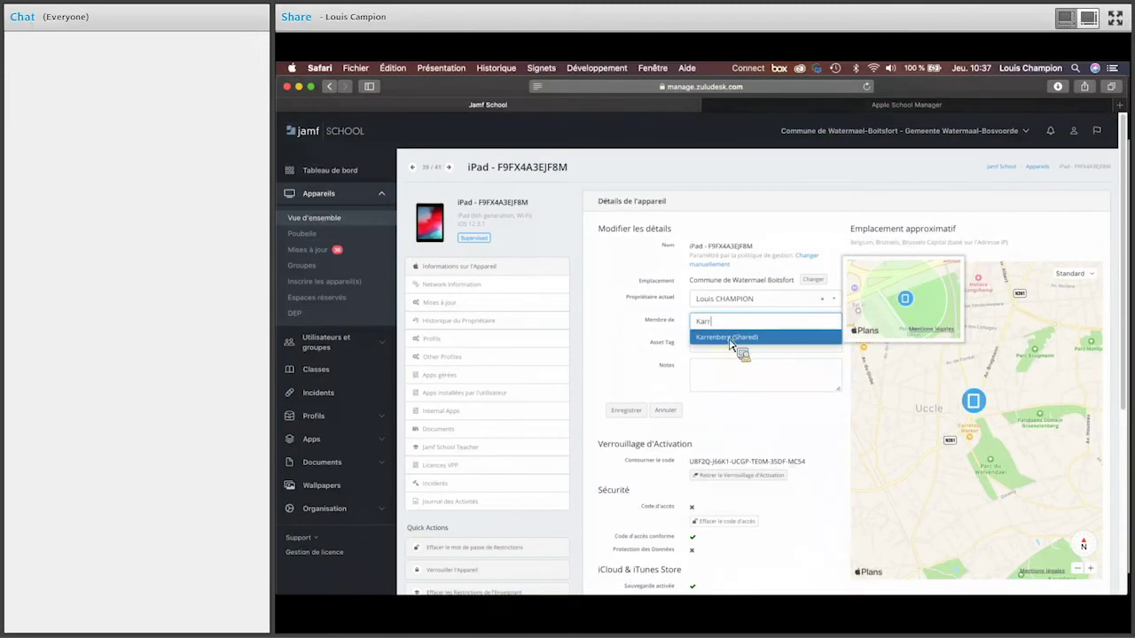
{"action": "left_click", "coordinate": [740, 338]}
{"action": "left_click", "coordinate": [636, 427]}
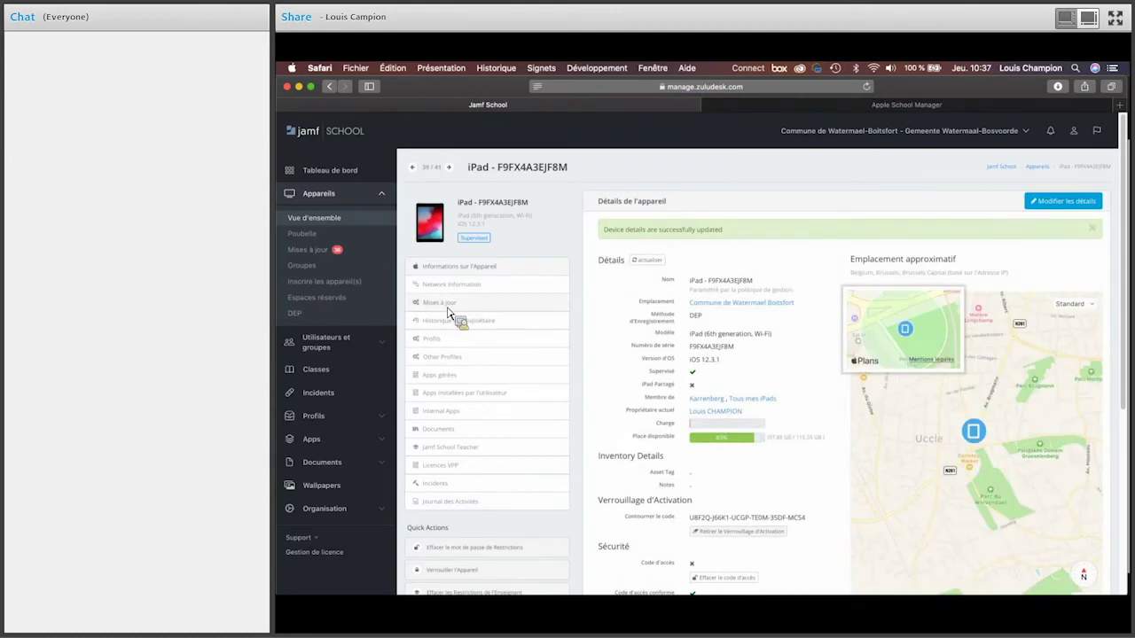
{"action": "left_click", "coordinate": [333, 197]}
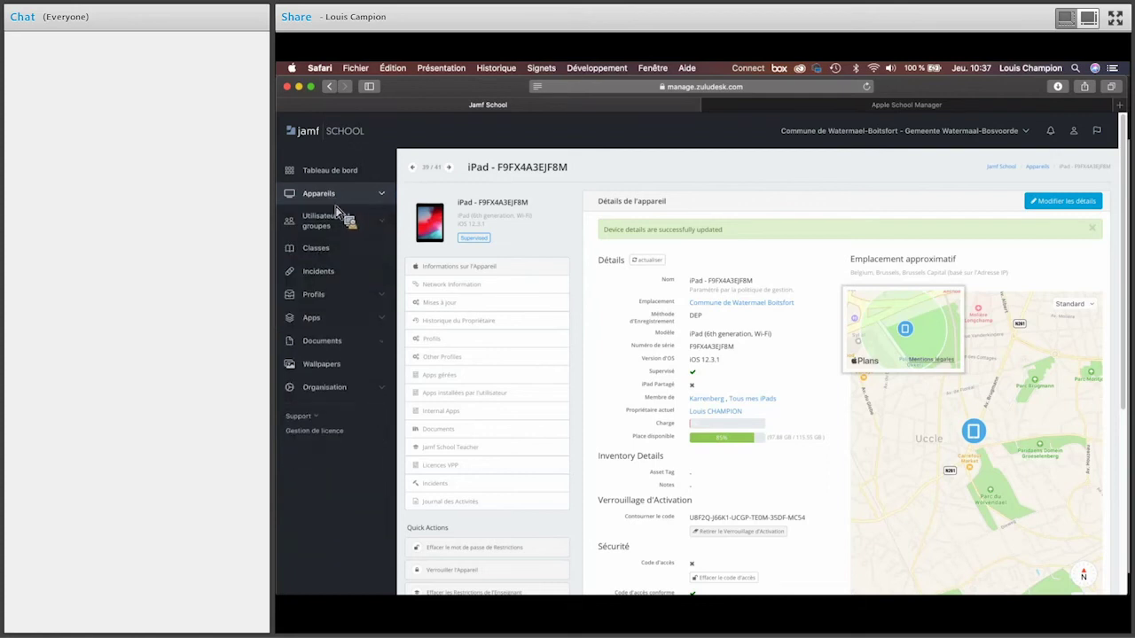
Expand Utilisateurs et groupes and open its Vue d'ensemble user list
{"action": "left_click", "coordinate": [330, 227]}
{"action": "left_click", "coordinate": [319, 250]}
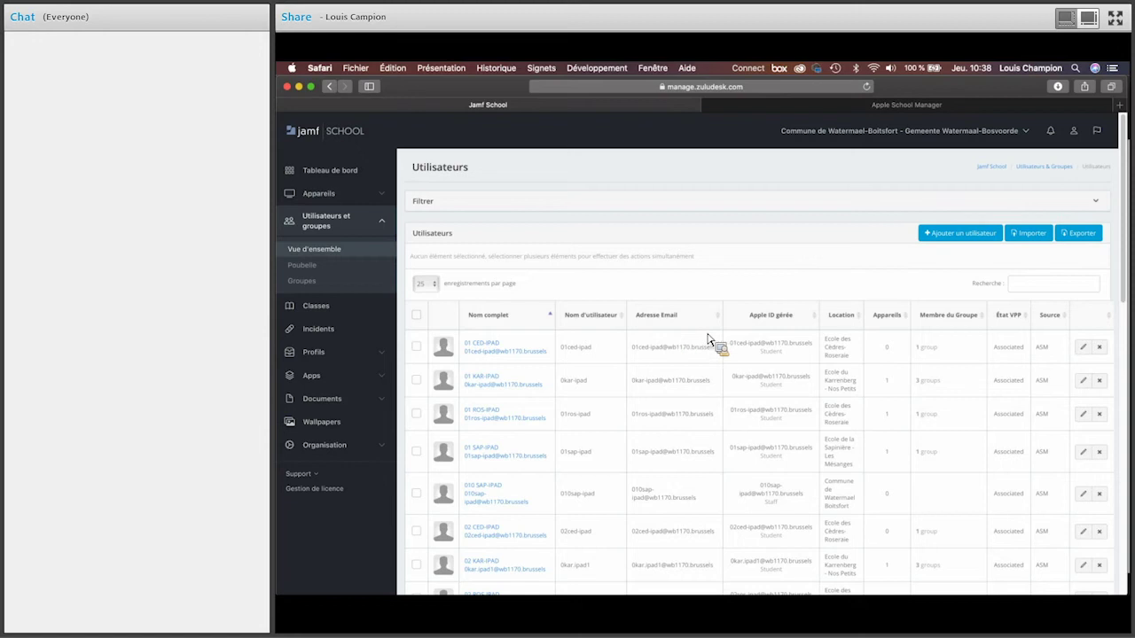
Find the teacher's user account and view the iPads it owns
{"action": "left_click", "coordinate": [1033, 290]}
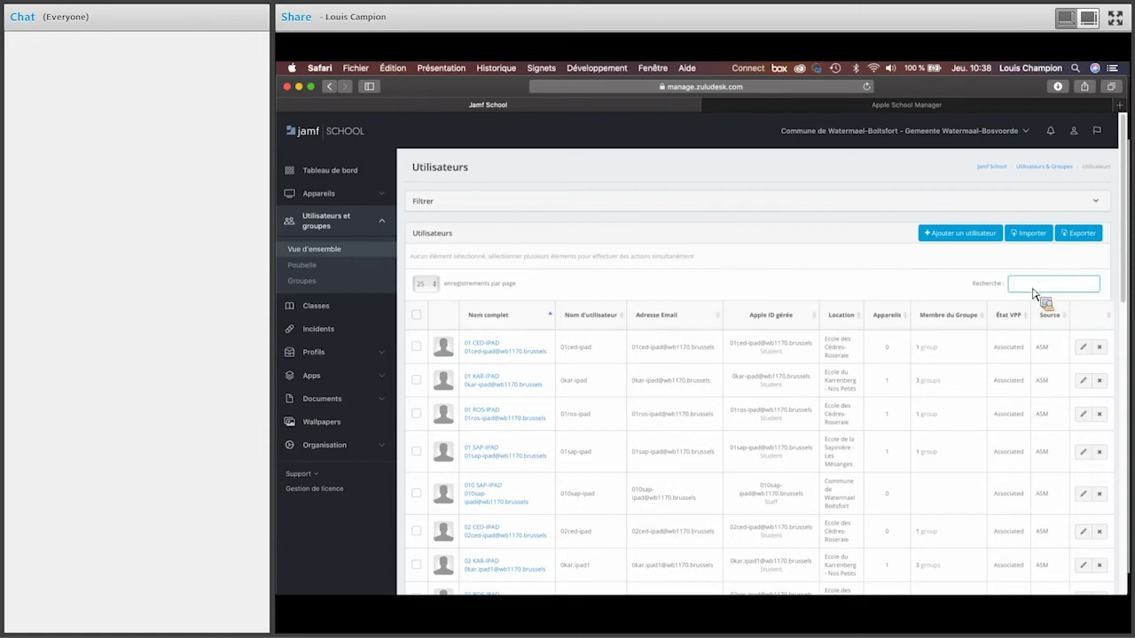
{"action": "type", "text": "Louis"}
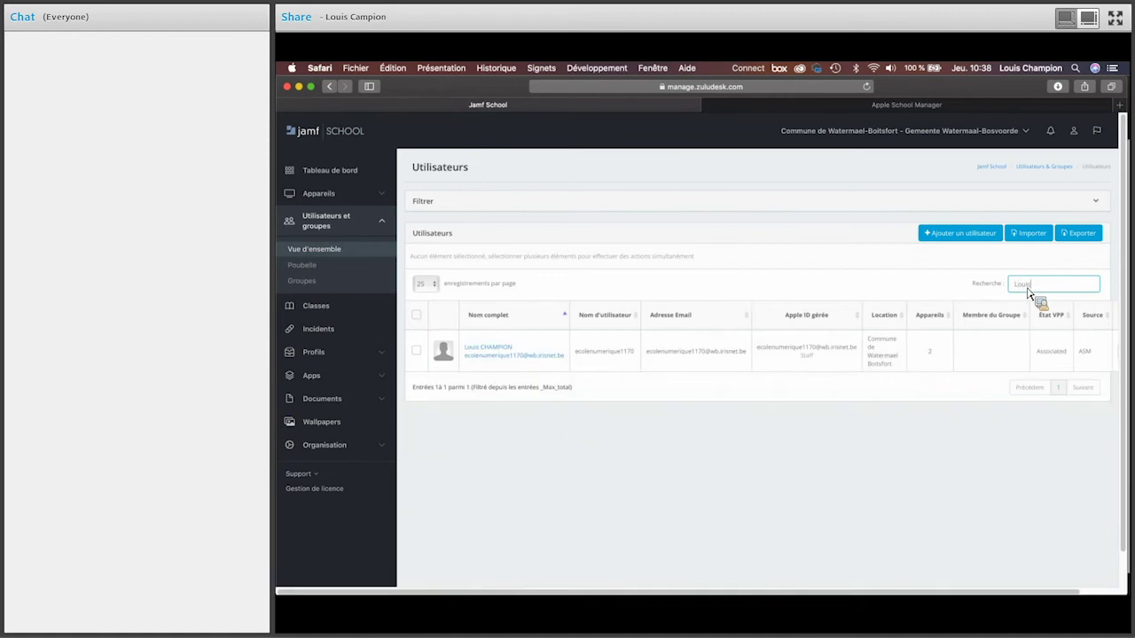
{"action": "left_click", "coordinate": [508, 353]}
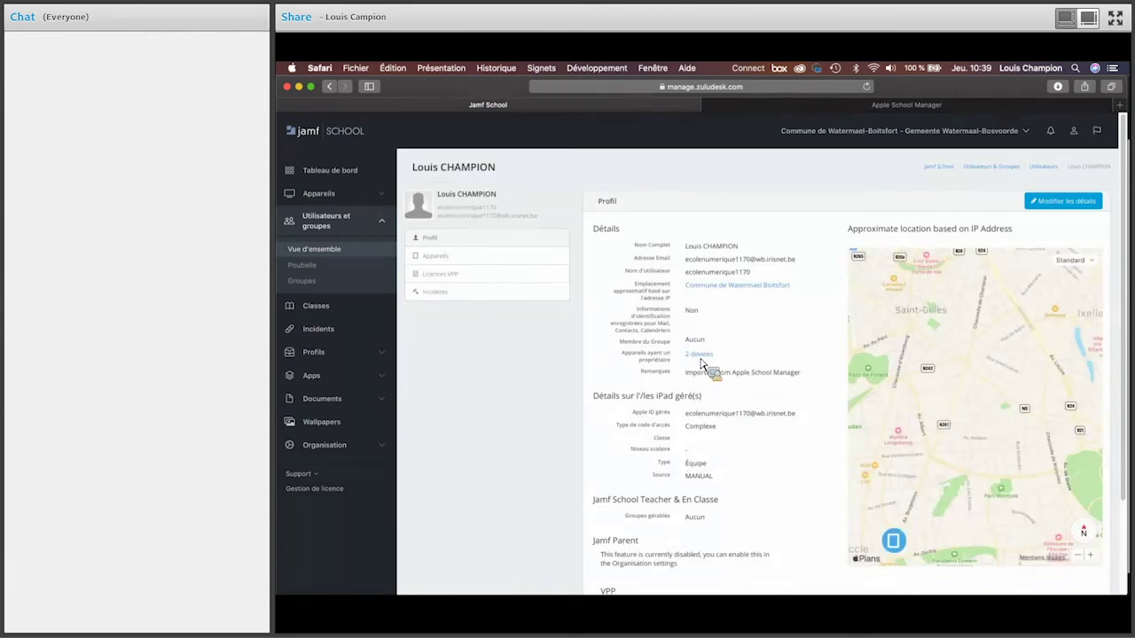
{"action": "left_click", "coordinate": [541, 259]}
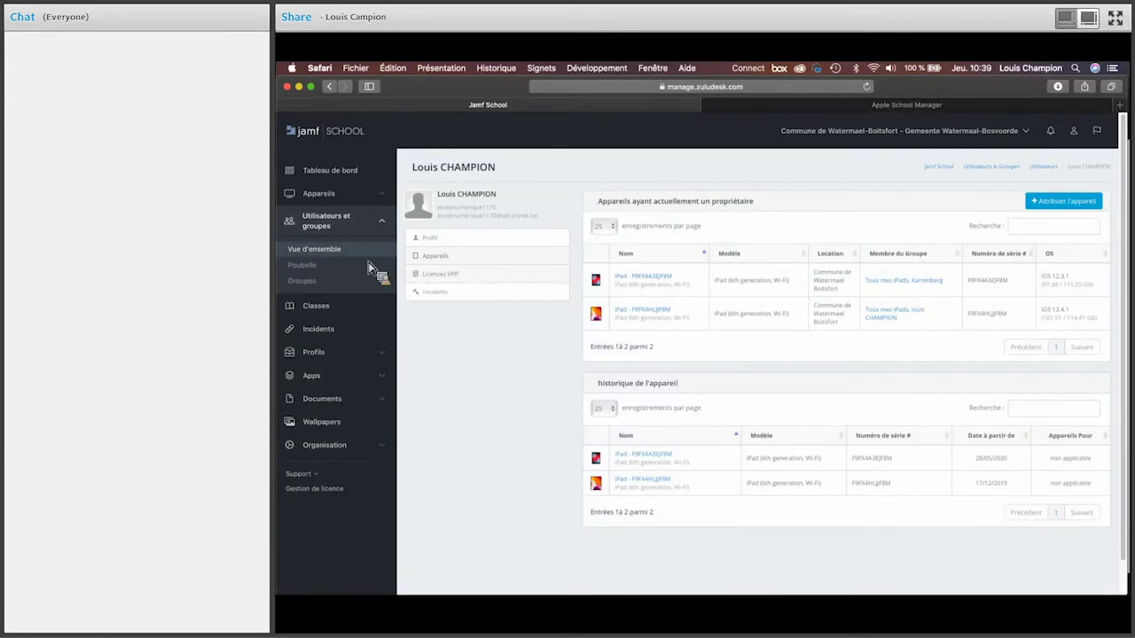
Open the Profils list of configuration profiles from the sidebar
{"action": "left_click", "coordinate": [347, 280]}
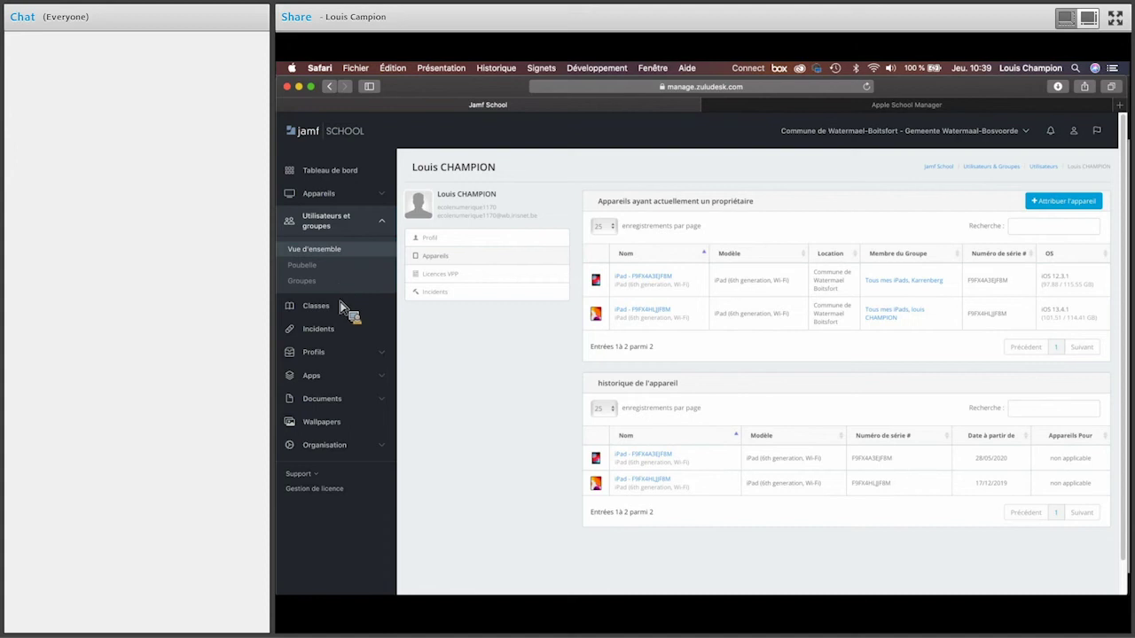
{"action": "left_click", "coordinate": [346, 355]}
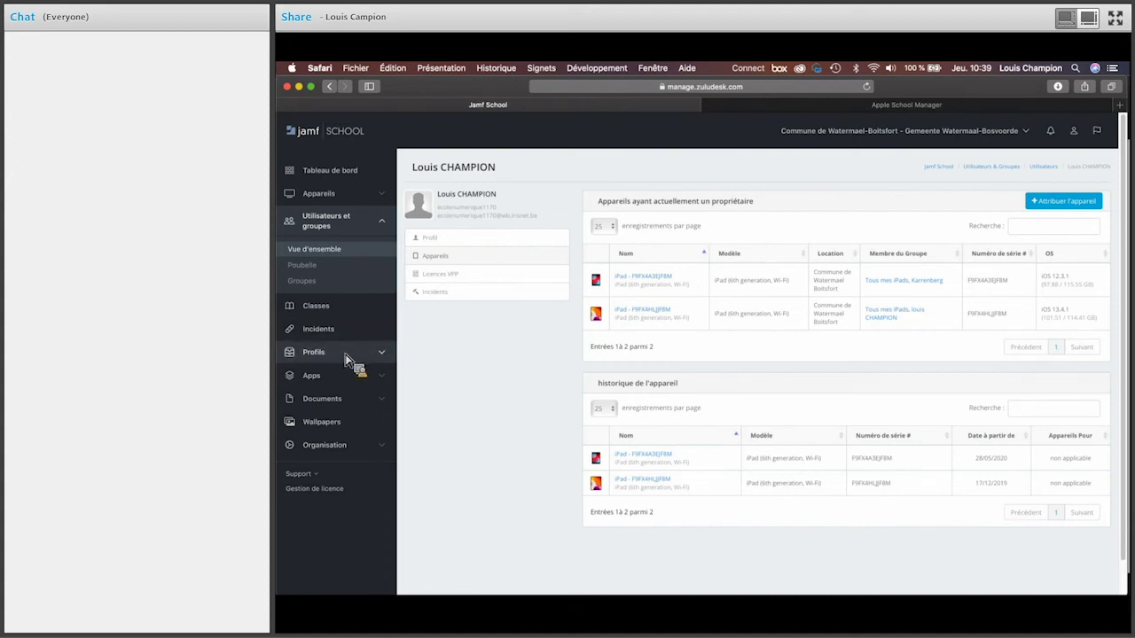
{"action": "left_click", "coordinate": [324, 310]}
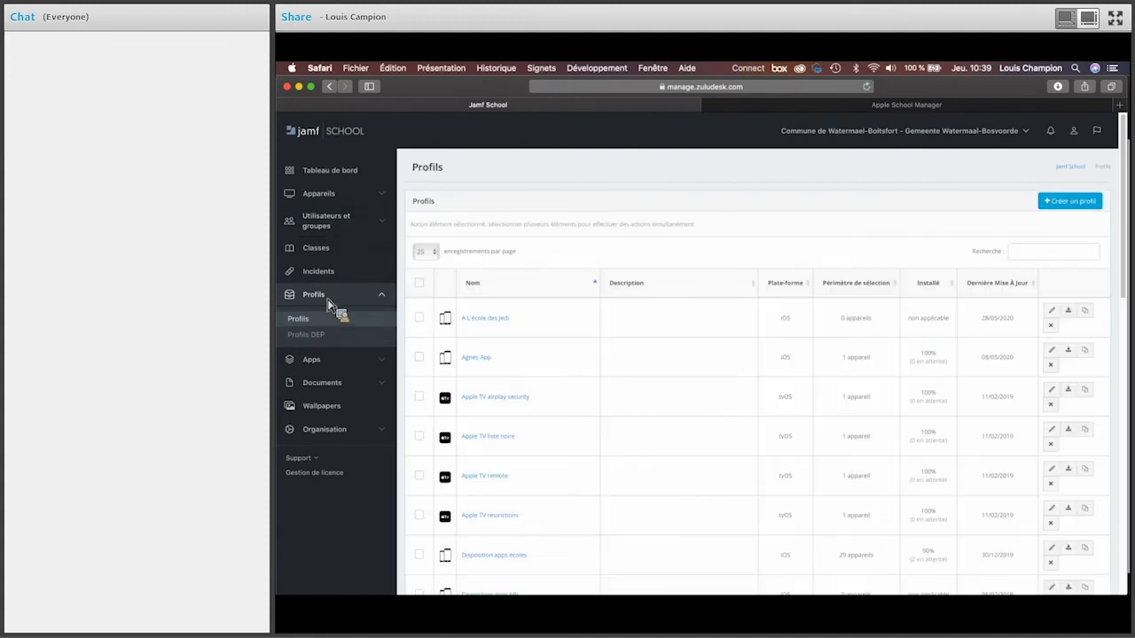
Open the A L'école des Jedi profile and show its WiFi payload
{"action": "left_click", "coordinate": [496, 319]}
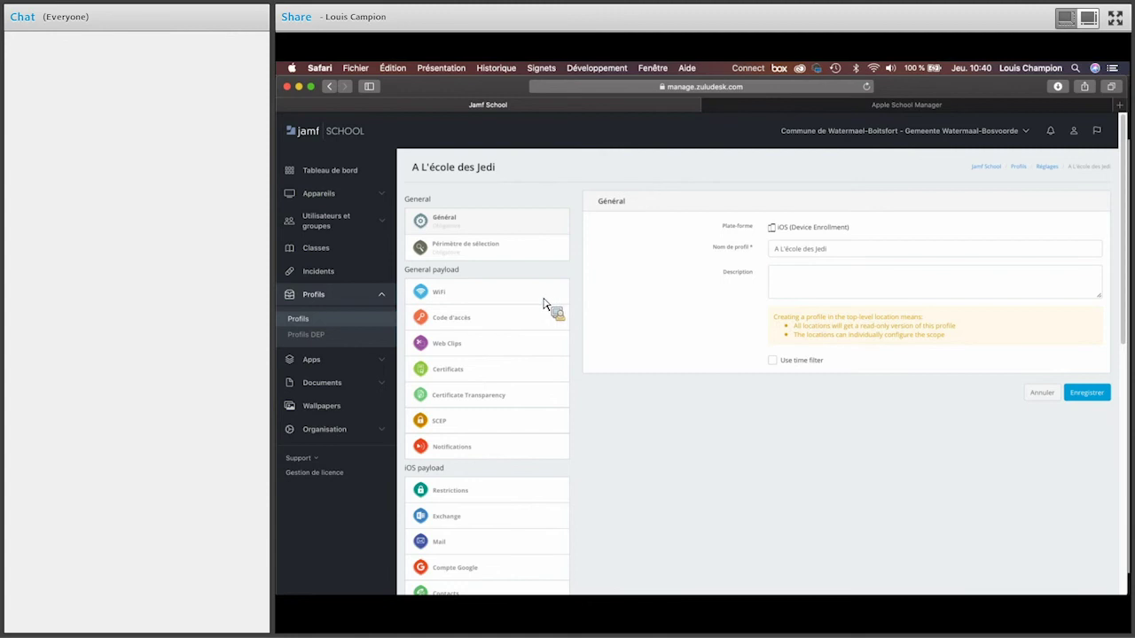
{"action": "scroll", "coordinate": [532, 304], "scroll_direction": "down", "scroll_amount": 1}
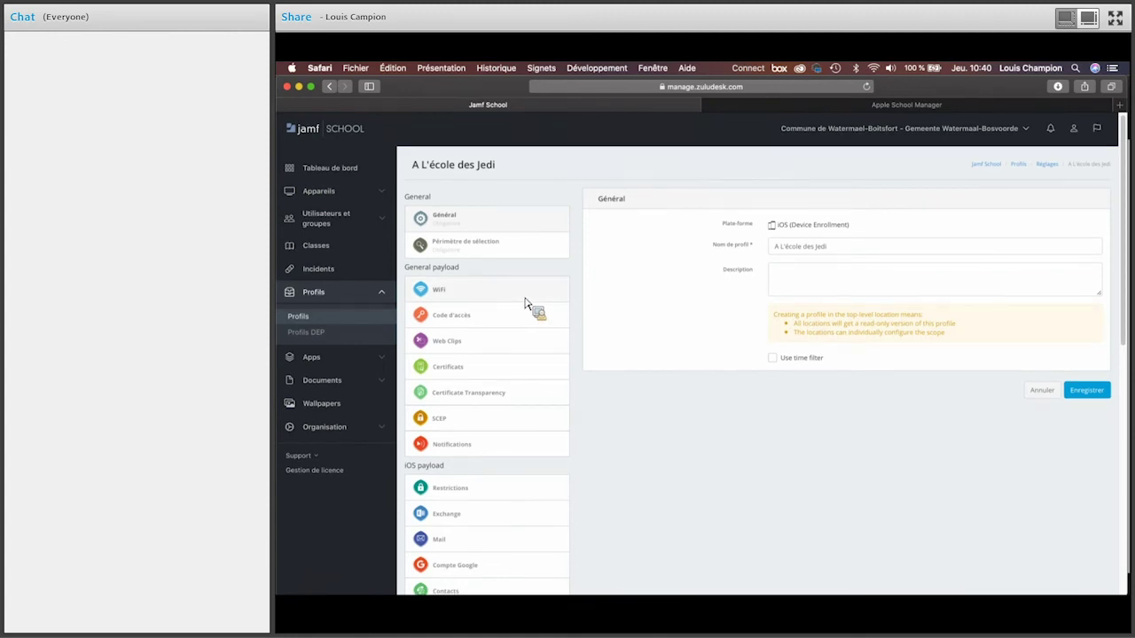
{"action": "left_click", "coordinate": [525, 283]}
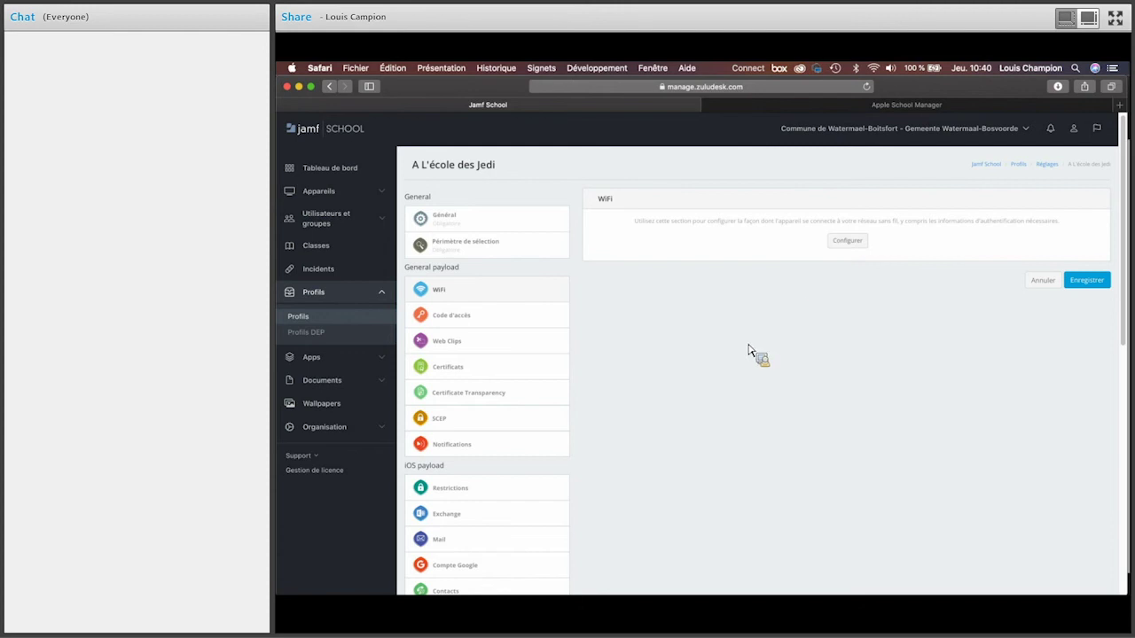
View the Code d'accès payload, then begin configuring Restrictions
{"action": "left_click", "coordinate": [547, 325]}
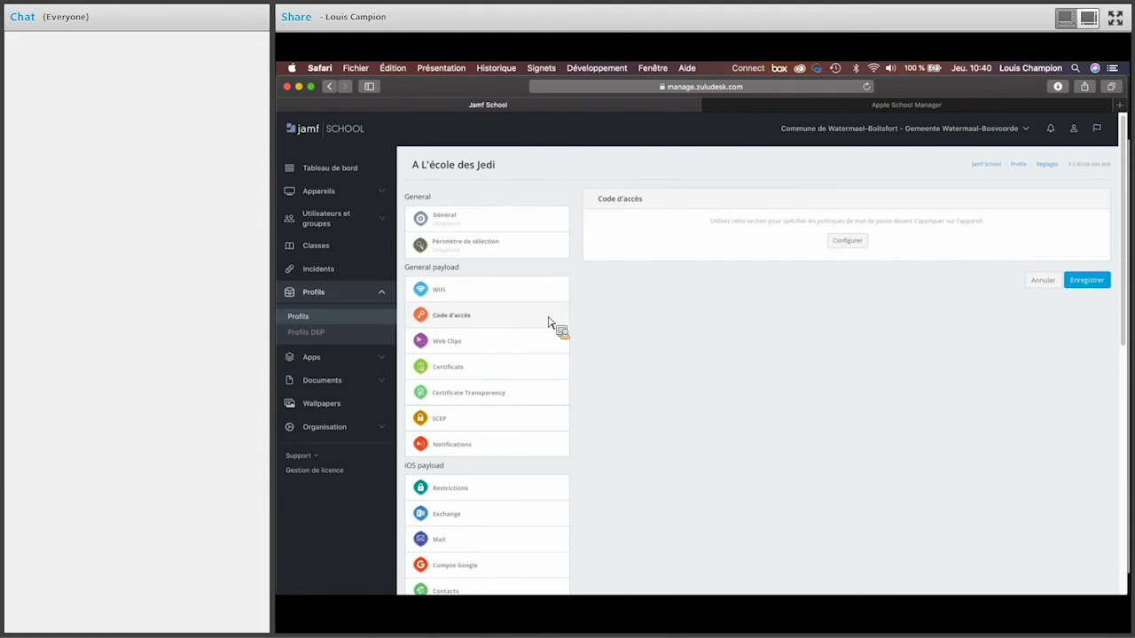
{"action": "scroll", "coordinate": [550, 394], "scroll_direction": "down", "scroll_amount": 2}
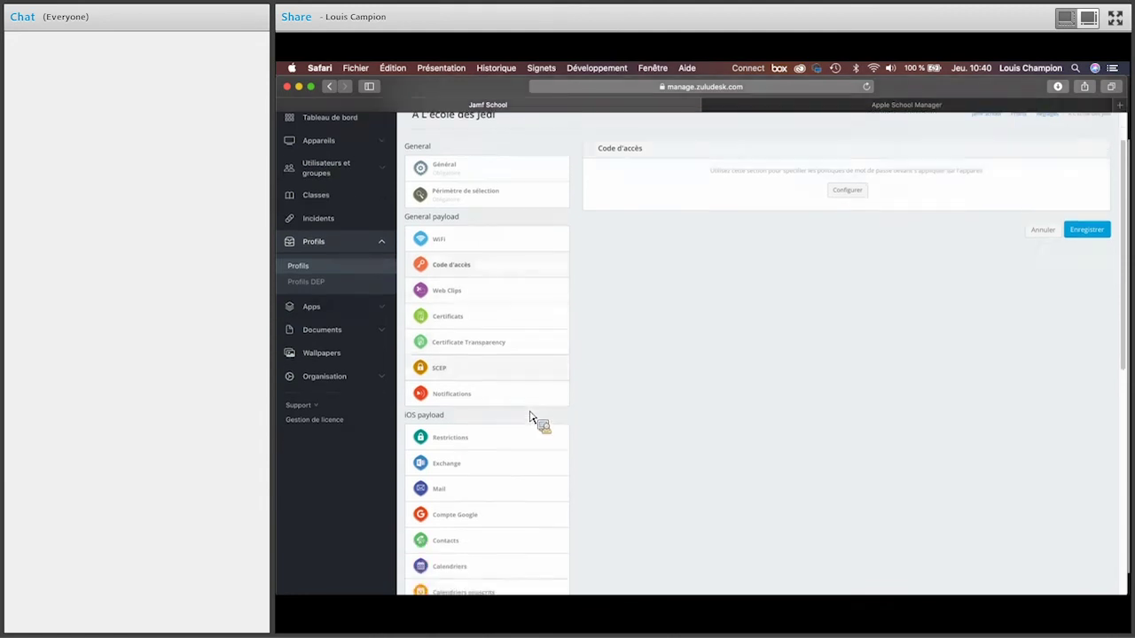
{"action": "left_click", "coordinate": [532, 424]}
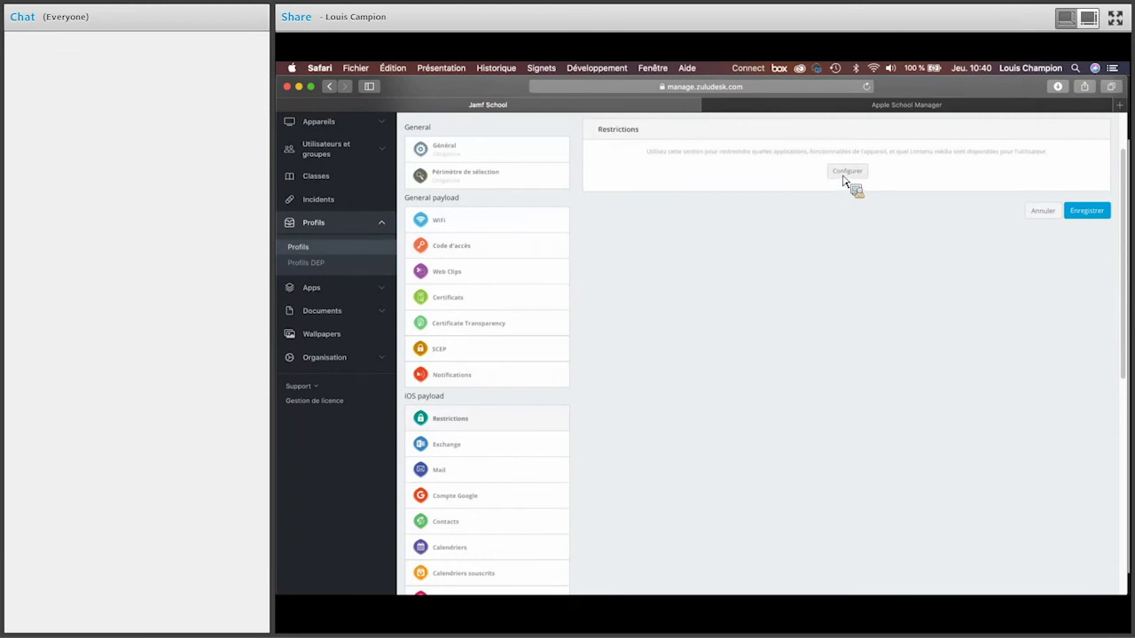
{"action": "left_click", "coordinate": [845, 172]}
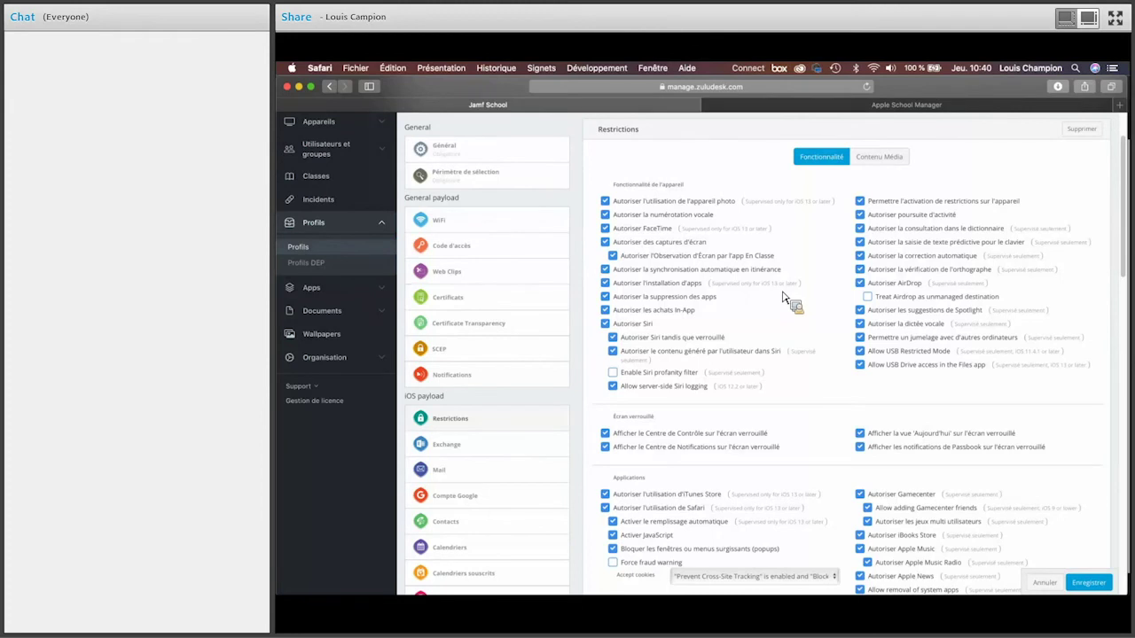
Scroll through the full list of restriction checkboxes and back up
{"action": "scroll", "coordinate": [795, 304], "scroll_direction": "down", "scroll_amount": 1}
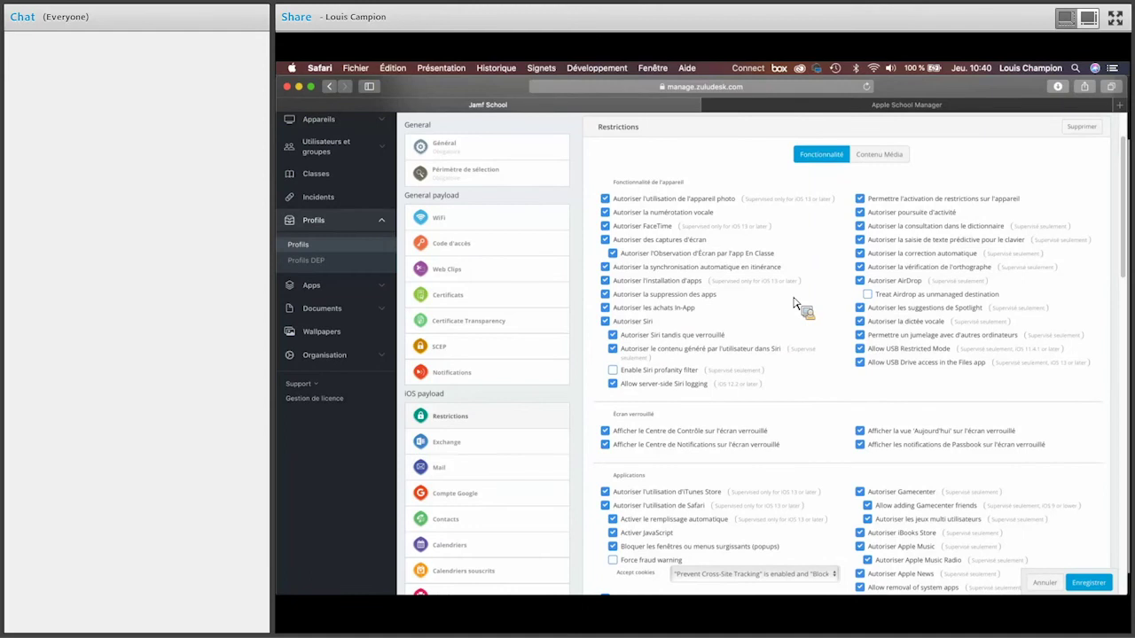
{"action": "scroll", "coordinate": [795, 304], "scroll_direction": "down", "scroll_amount": 2}
{"action": "scroll", "coordinate": [810, 309], "scroll_direction": "down", "scroll_amount": 2}
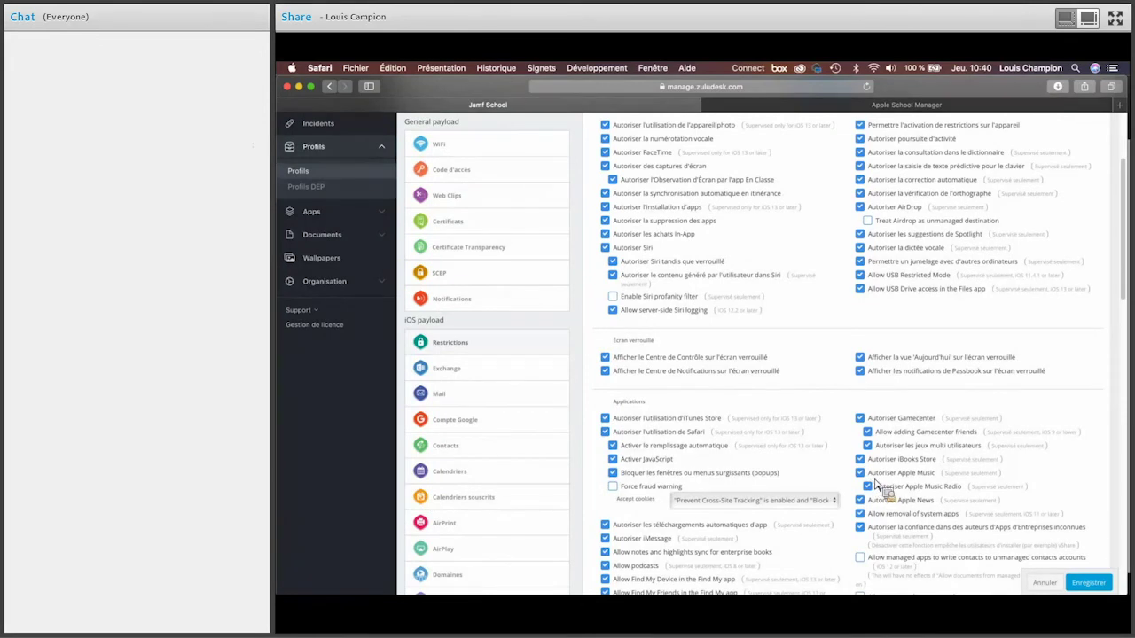
{"action": "scroll", "coordinate": [869, 479], "scroll_direction": "down", "scroll_amount": 1}
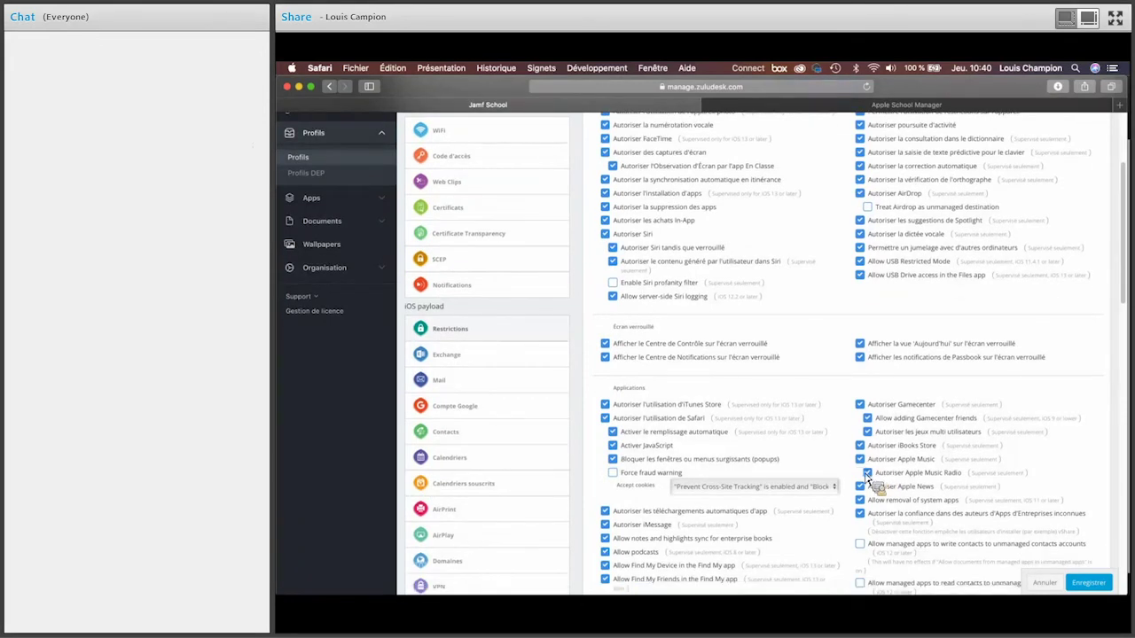
{"action": "scroll", "coordinate": [646, 473], "scroll_direction": "down", "scroll_amount": 3}
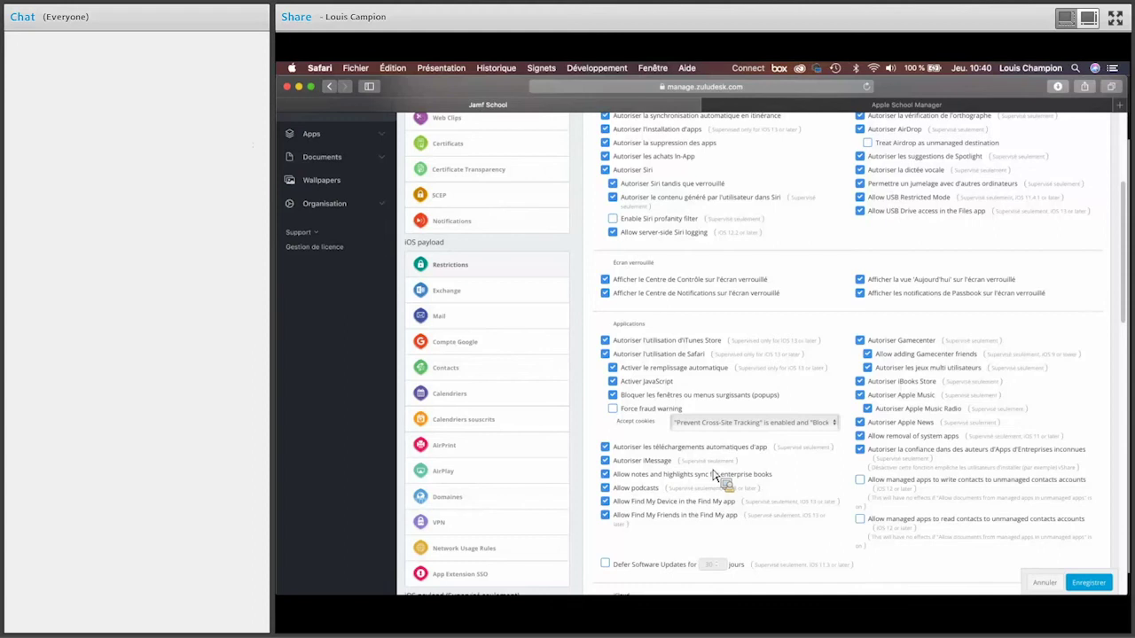
{"action": "scroll", "coordinate": [807, 390], "scroll_direction": "down", "scroll_amount": 3}
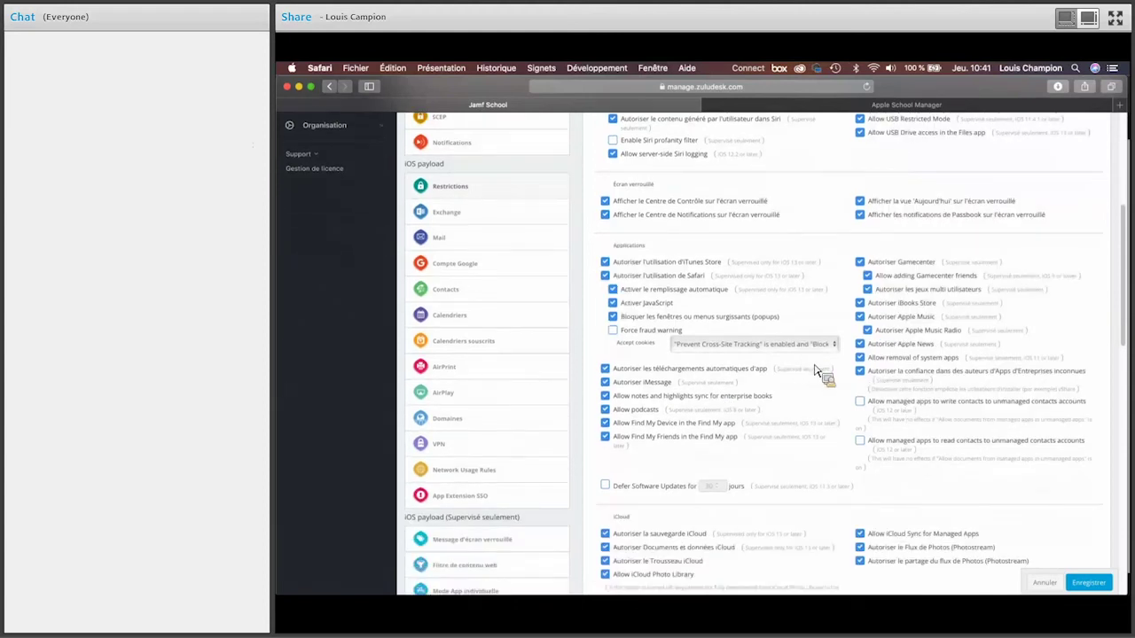
{"action": "scroll", "coordinate": [817, 374], "scroll_direction": "down", "scroll_amount": 1}
{"action": "scroll", "coordinate": [816, 375], "scroll_direction": "down", "scroll_amount": 5}
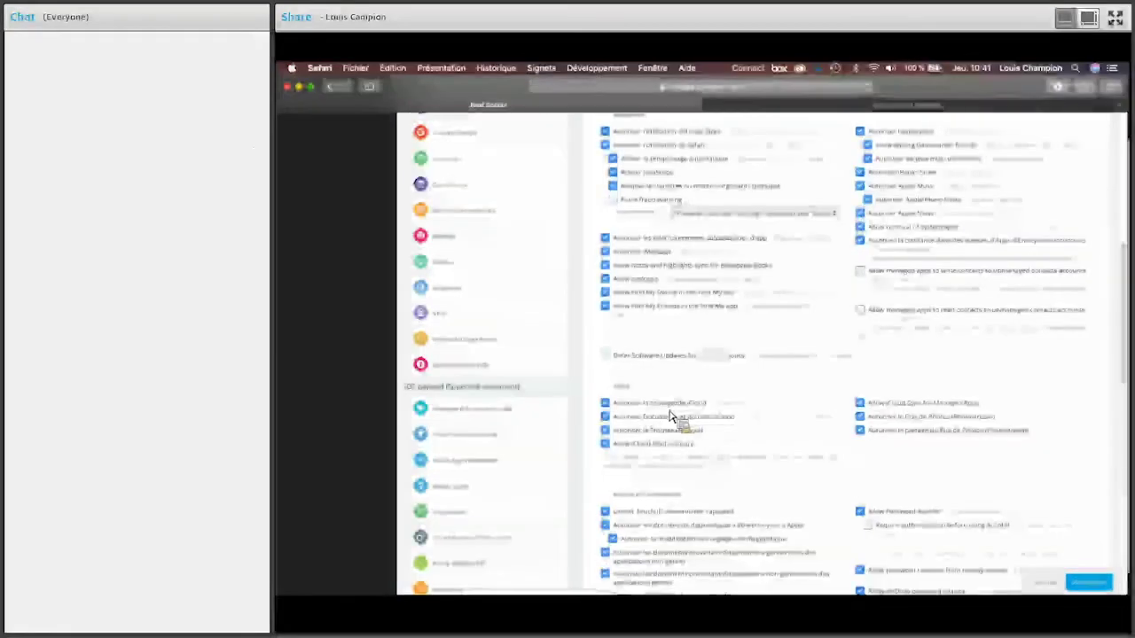
{"action": "scroll", "coordinate": [672, 415], "scroll_direction": "down", "scroll_amount": 1}
{"action": "scroll", "coordinate": [672, 415], "scroll_direction": "down", "scroll_amount": 2}
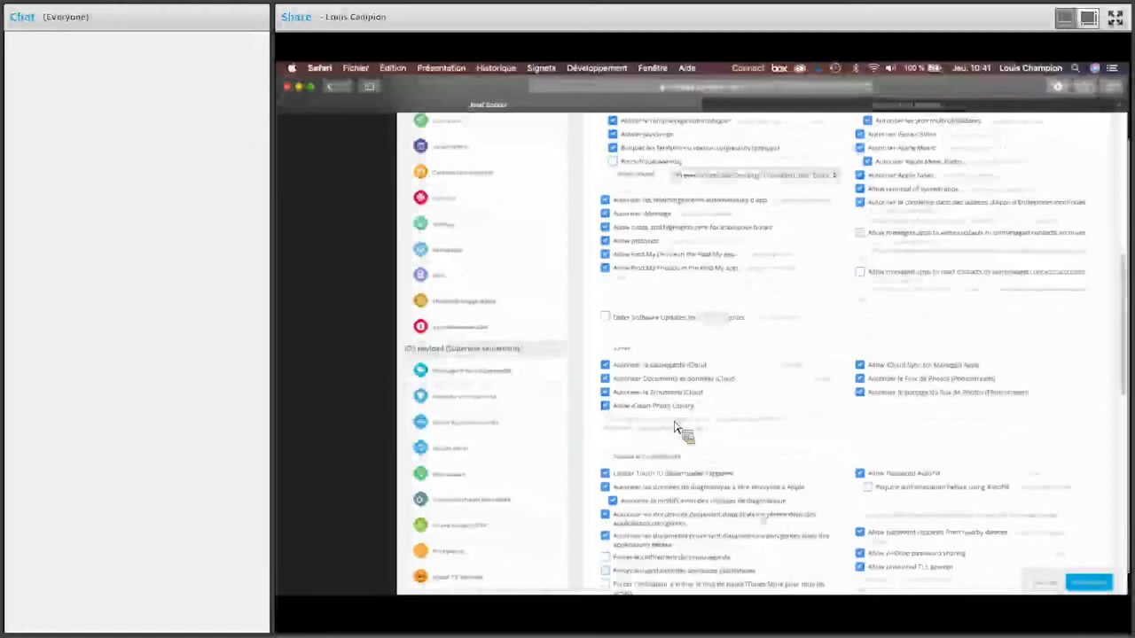
{"action": "scroll", "coordinate": [679, 429], "scroll_direction": "down", "scroll_amount": 5}
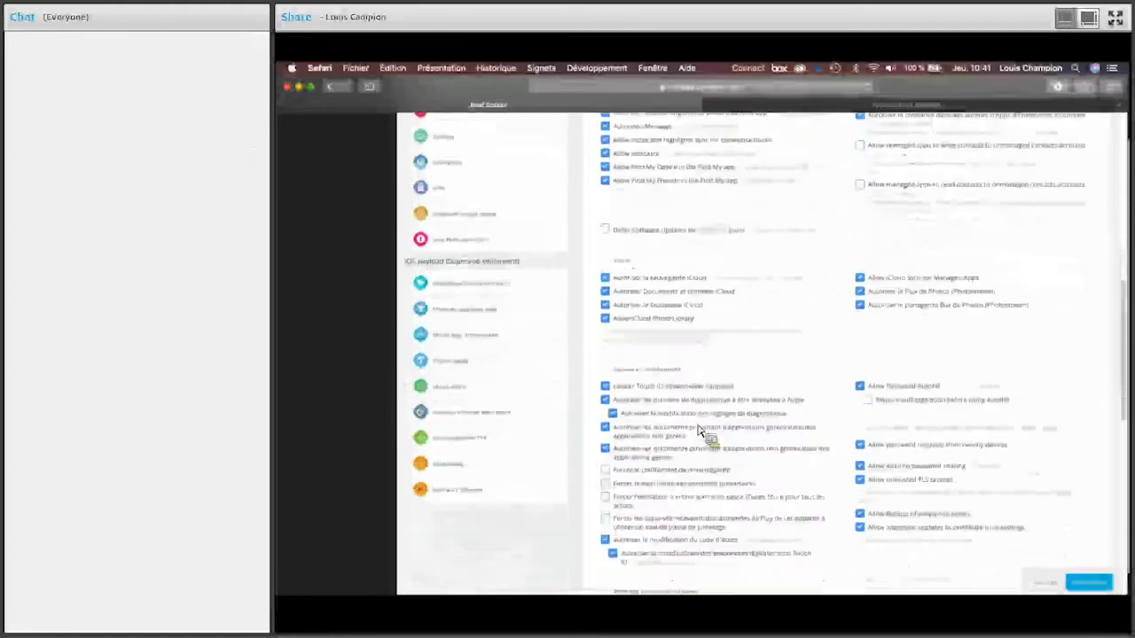
{"action": "scroll", "coordinate": [700, 429], "scroll_direction": "down", "scroll_amount": 6}
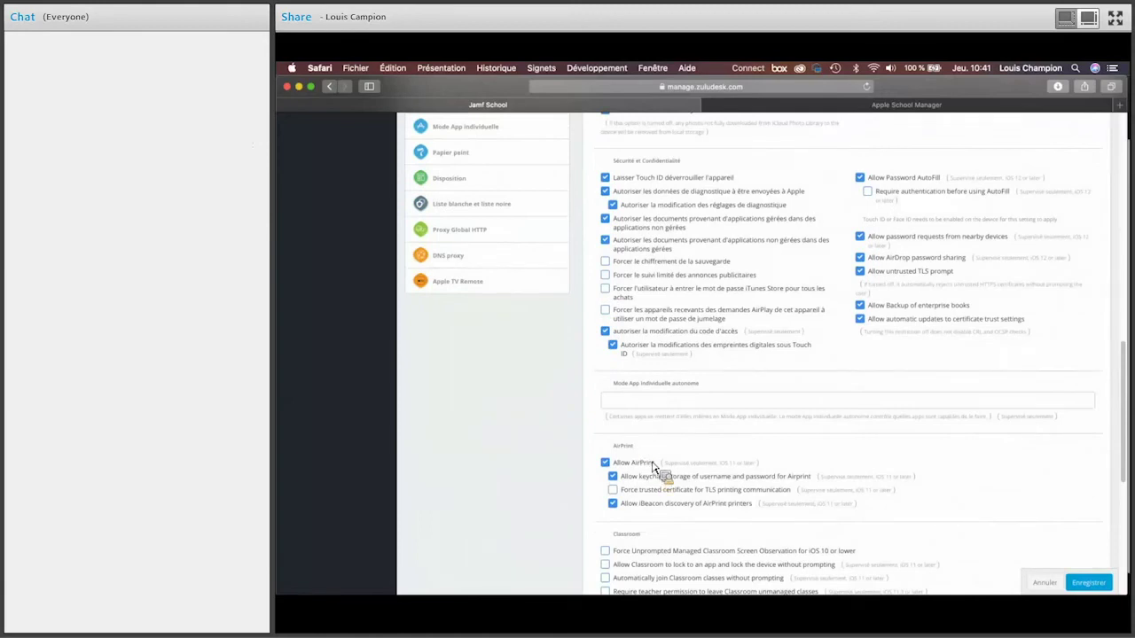
{"action": "scroll", "coordinate": [654, 467], "scroll_direction": "down", "scroll_amount": 3}
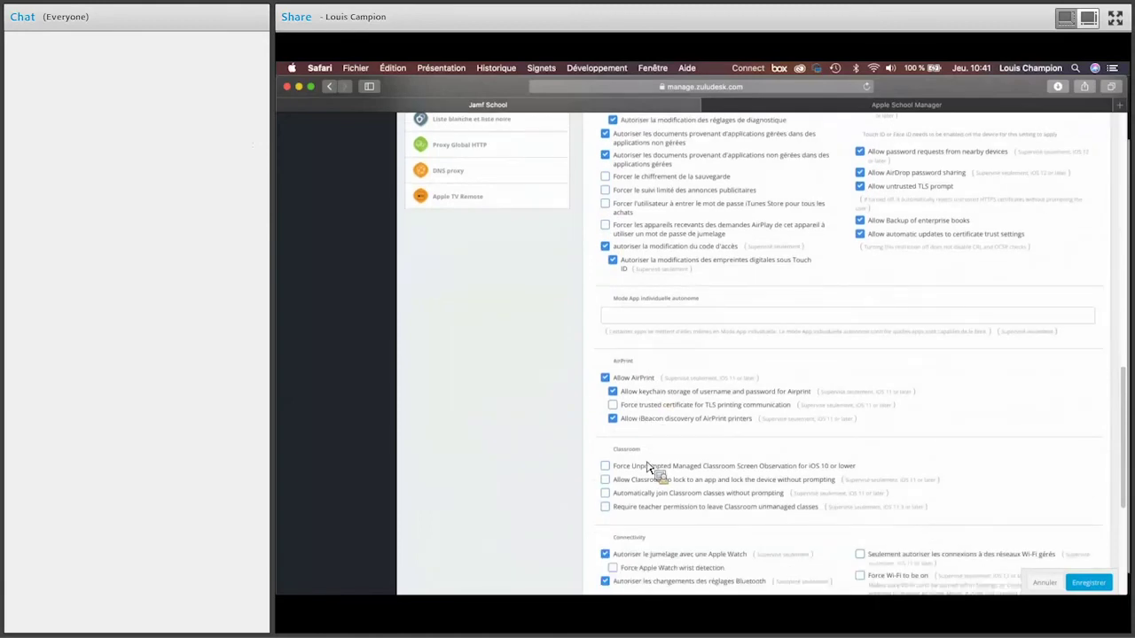
{"action": "scroll", "coordinate": [648, 468], "scroll_direction": "down", "scroll_amount": 1}
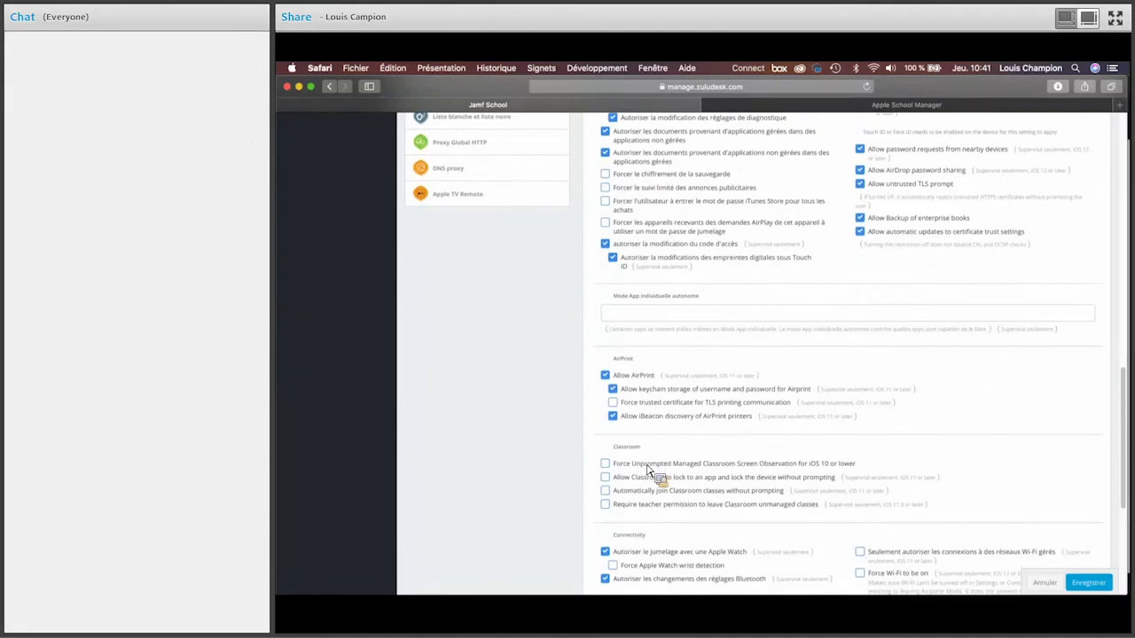
{"action": "scroll", "coordinate": [653, 470], "scroll_direction": "down", "scroll_amount": 3}
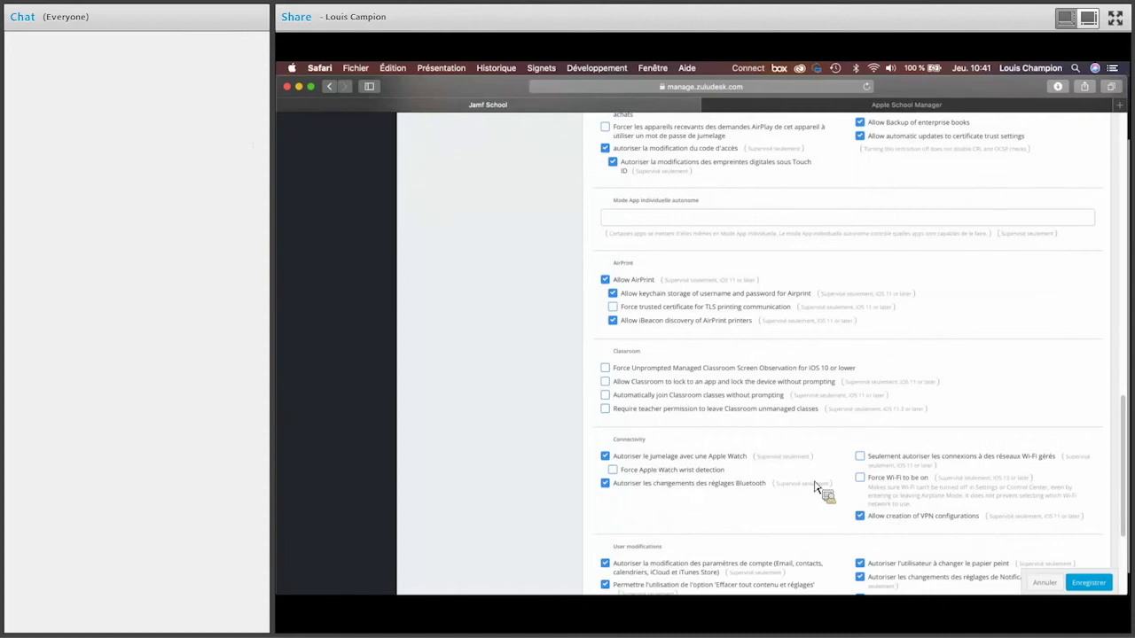
{"action": "scroll", "coordinate": [887, 484], "scroll_direction": "down", "scroll_amount": 3}
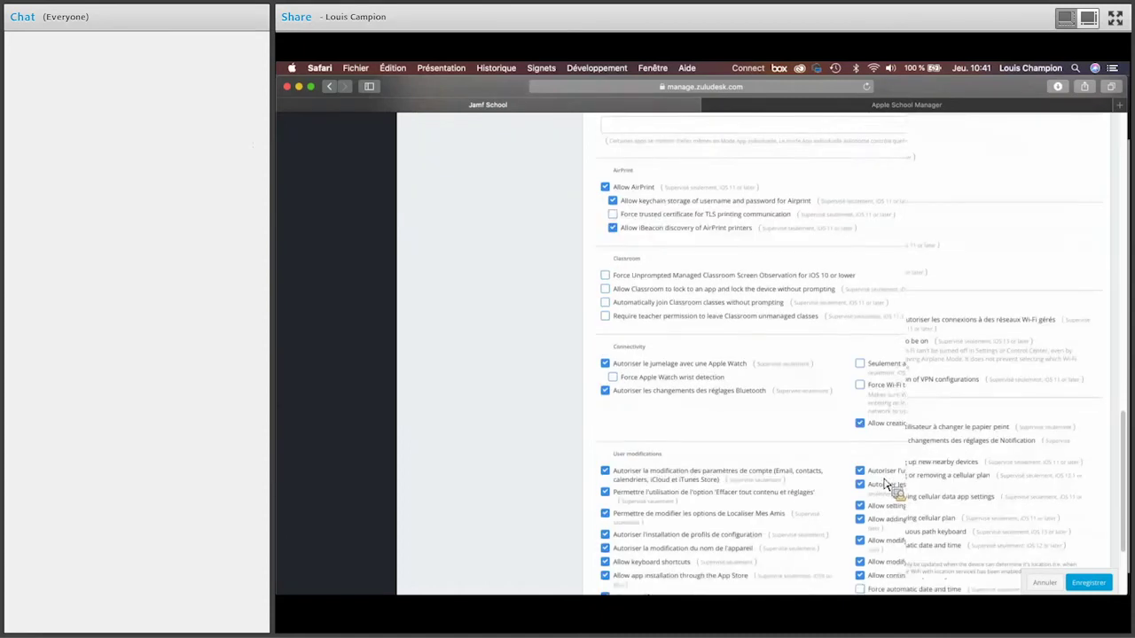
{"action": "scroll", "coordinate": [887, 483], "scroll_direction": "down", "scroll_amount": 3}
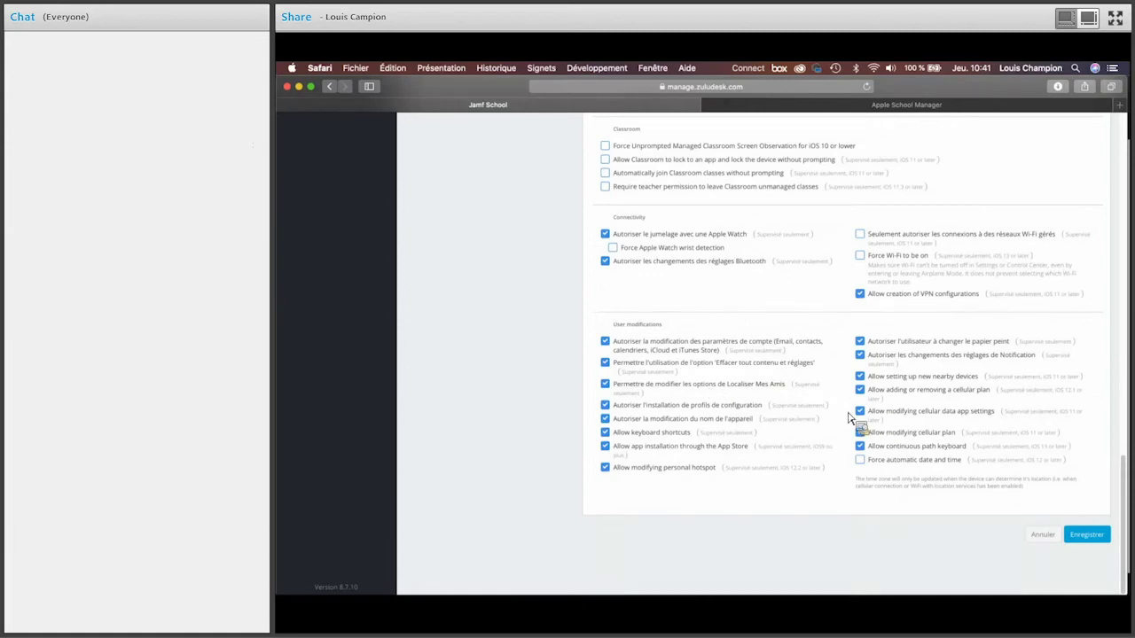
{"action": "scroll", "coordinate": [848, 415], "scroll_direction": "up", "scroll_amount": 6}
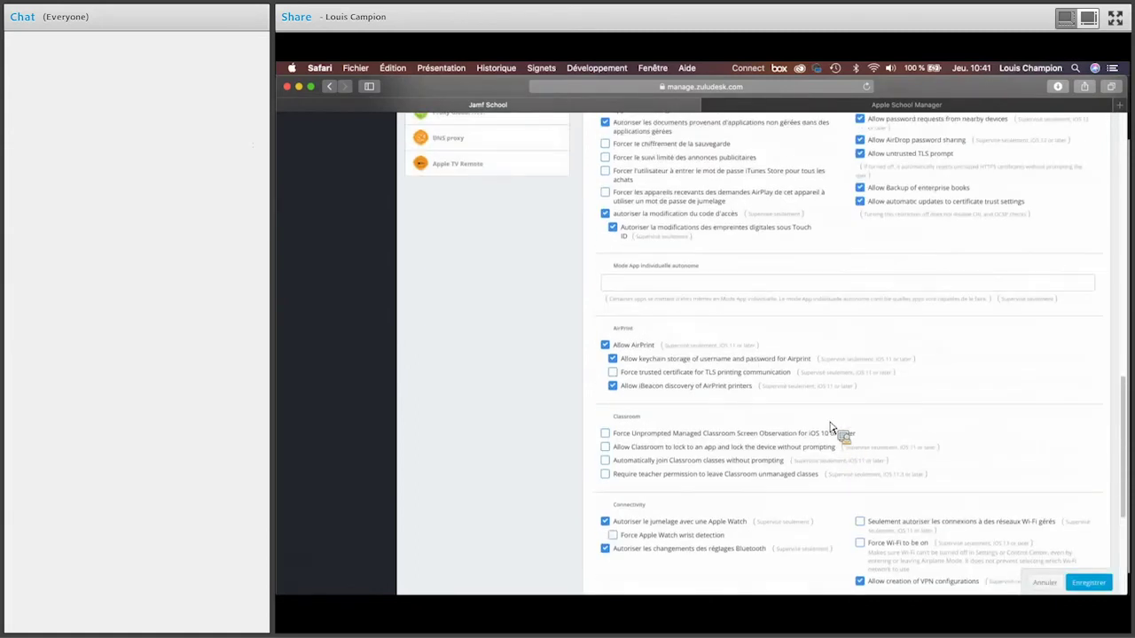
{"action": "scroll", "coordinate": [833, 429], "scroll_direction": "up", "scroll_amount": 2}
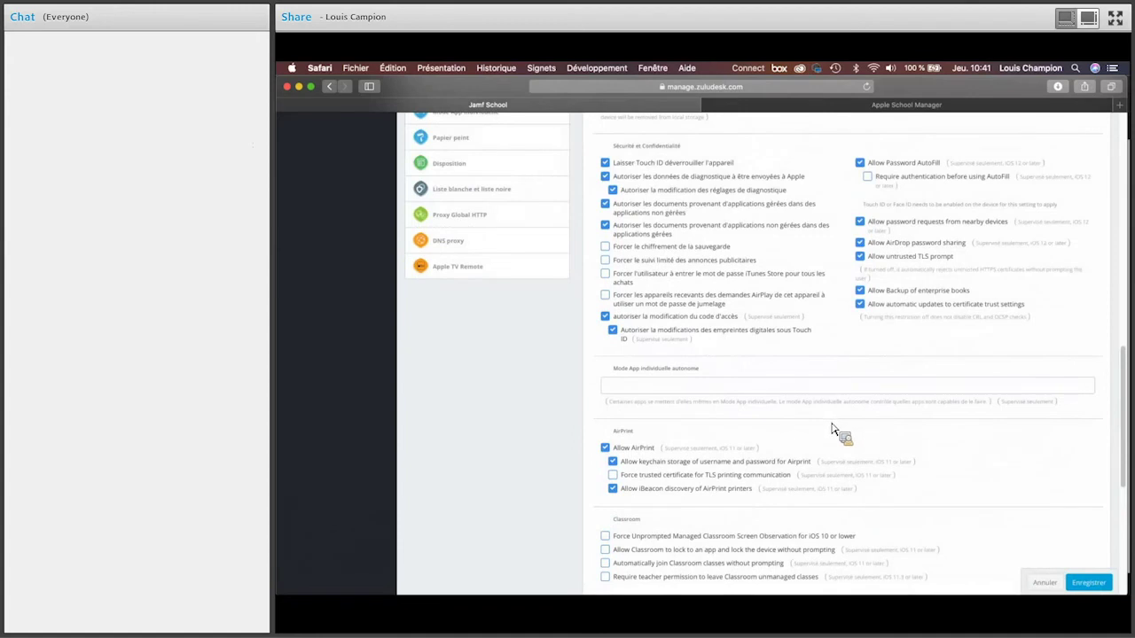
{"action": "scroll", "coordinate": [805, 430], "scroll_direction": "up", "scroll_amount": 2}
{"action": "scroll", "coordinate": [803, 431], "scroll_direction": "up", "scroll_amount": 4}
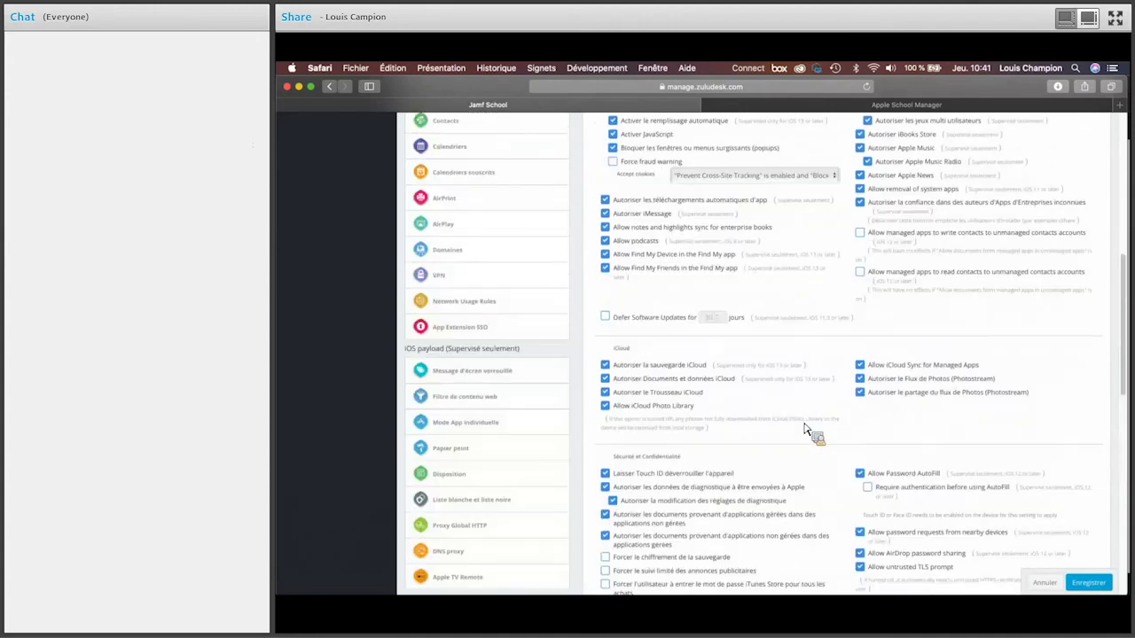
{"action": "scroll", "coordinate": [718, 421], "scroll_direction": "up", "scroll_amount": 5}
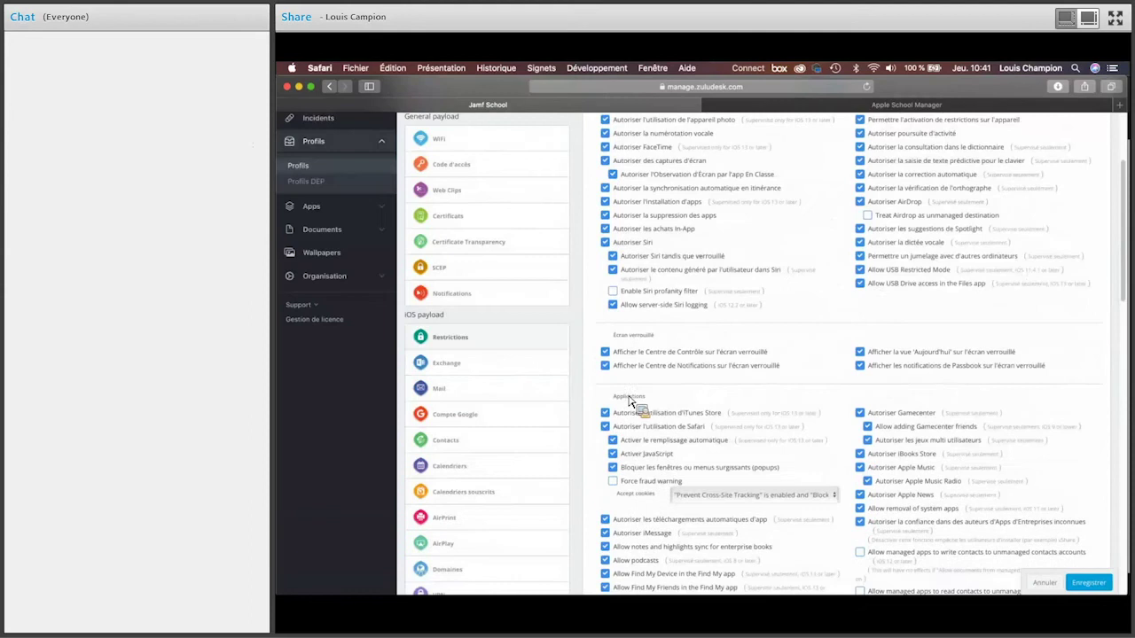
Browse the Exchange and Calendriers payload settings
{"action": "left_click", "coordinate": [531, 371]}
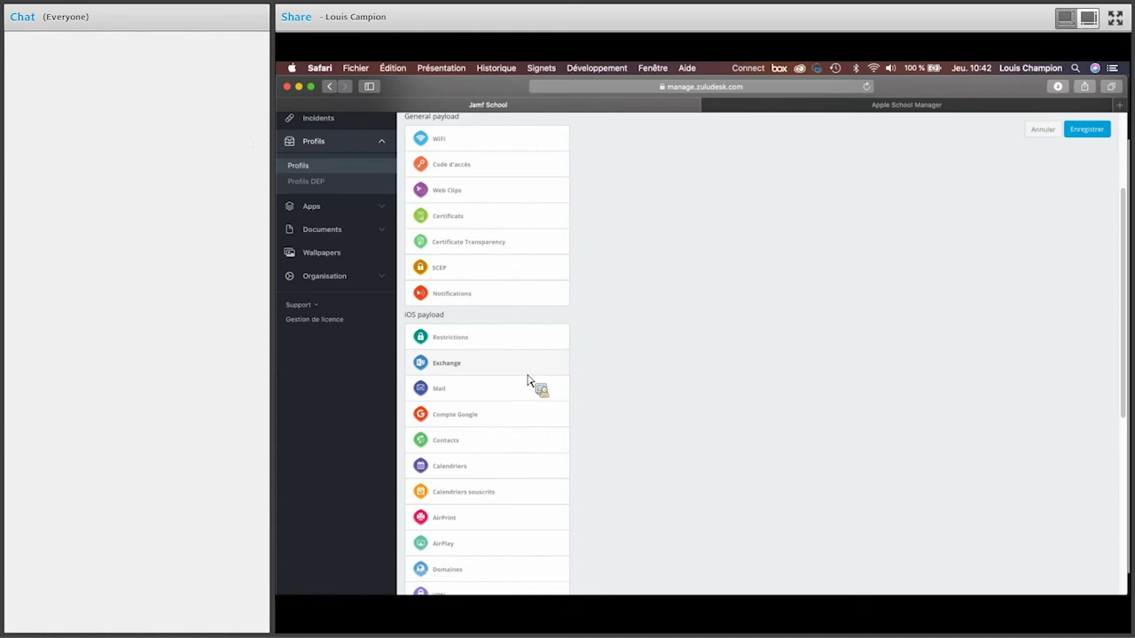
{"action": "scroll", "coordinate": [530, 383], "scroll_direction": "down", "scroll_amount": 2}
{"action": "left_click", "coordinate": [520, 417]}
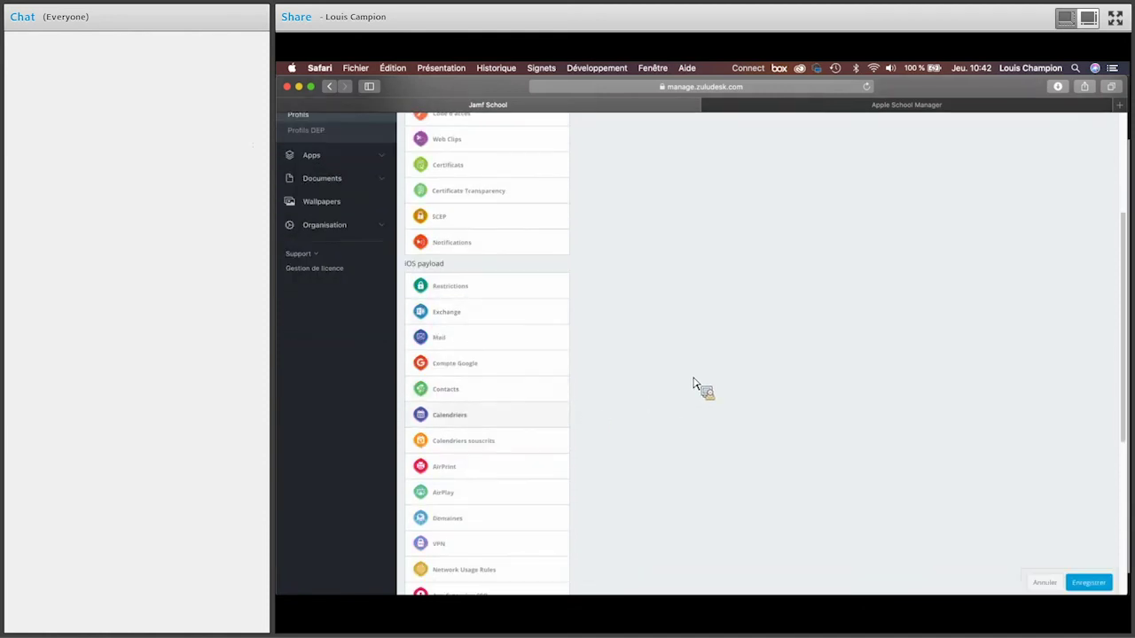
{"action": "scroll", "coordinate": [693, 386], "scroll_direction": "up", "scroll_amount": 1}
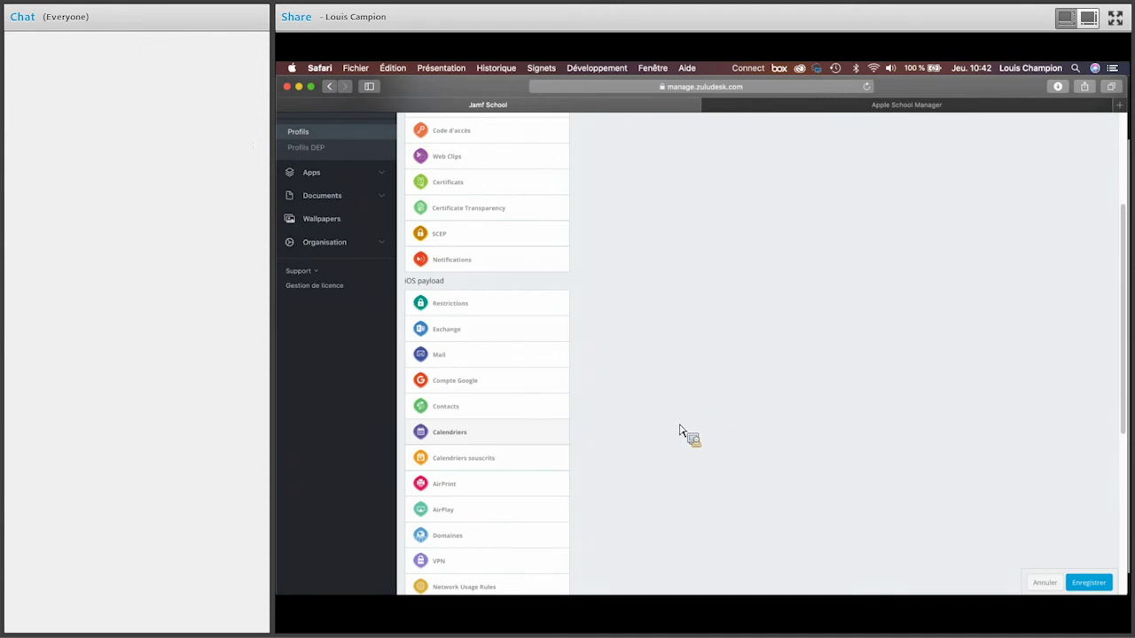
Begin configuring the Message d'écran verrouillé payload
{"action": "scroll", "coordinate": [548, 403], "scroll_direction": "down", "scroll_amount": 3}
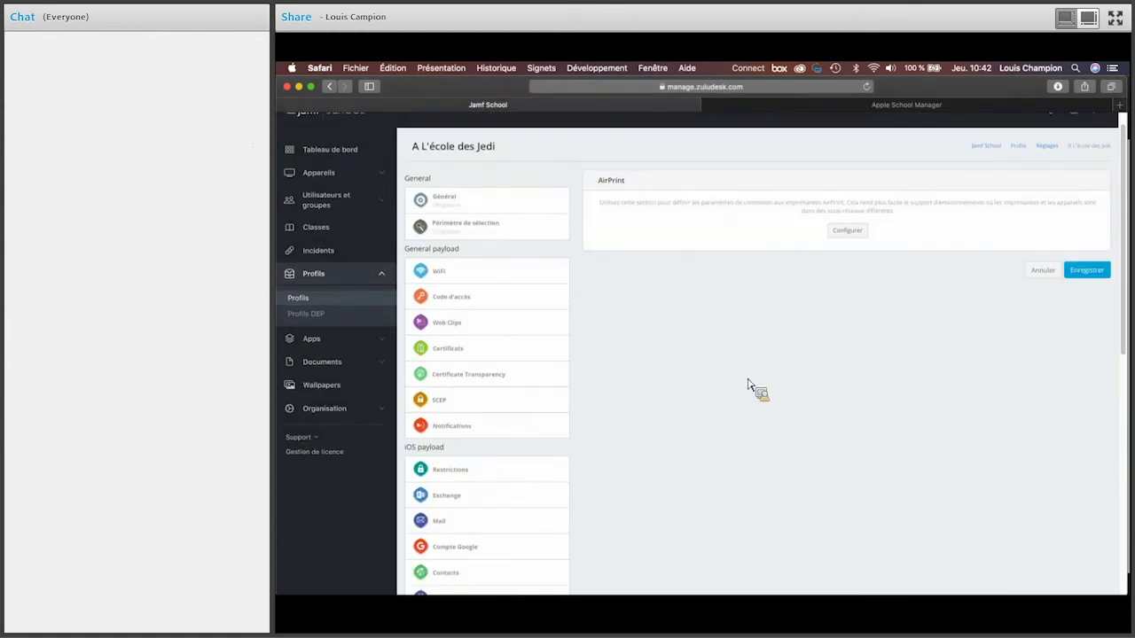
{"action": "scroll", "coordinate": [741, 413], "scroll_direction": "down", "scroll_amount": 5}
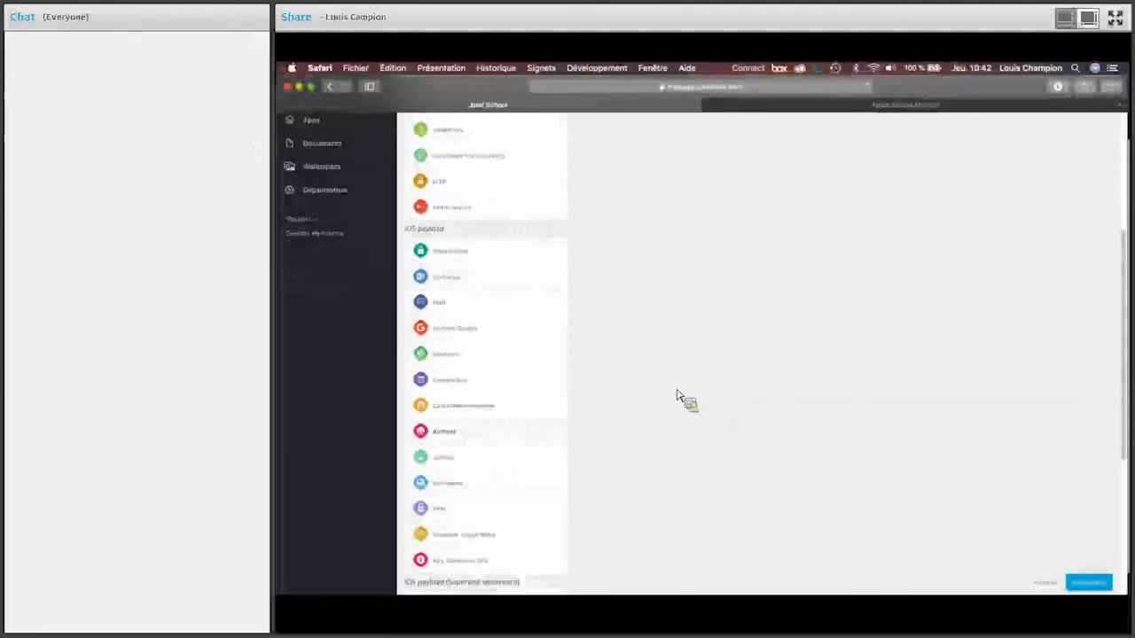
{"action": "scroll", "coordinate": [682, 409], "scroll_direction": "down", "scroll_amount": 1}
{"action": "scroll", "coordinate": [550, 435], "scroll_direction": "down", "scroll_amount": 5}
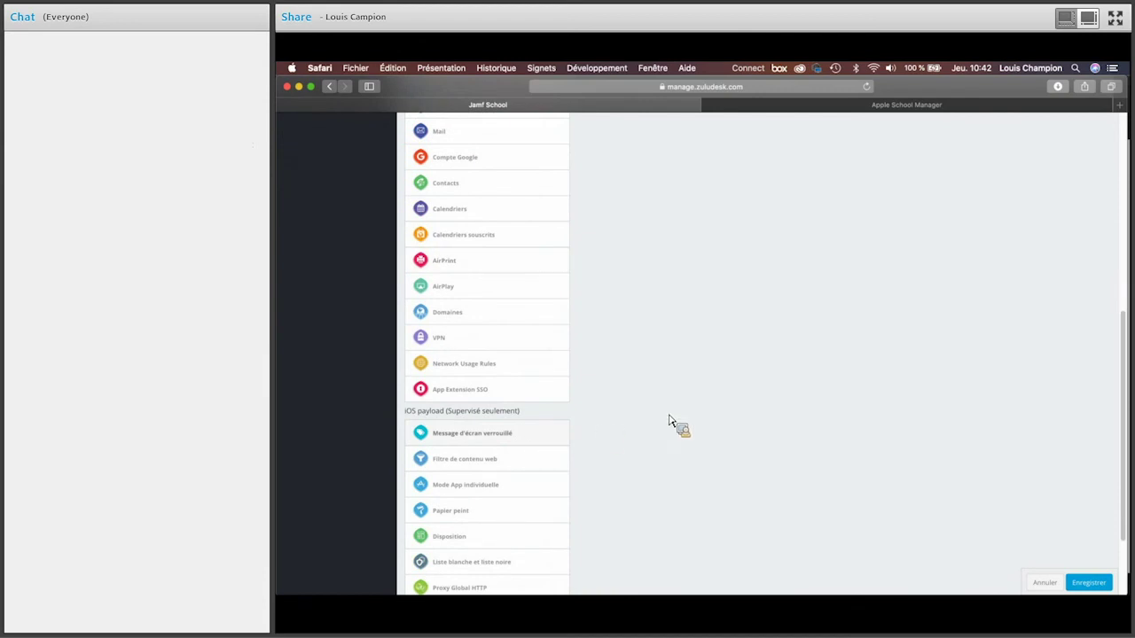
{"action": "scroll", "coordinate": [772, 310], "scroll_direction": "up", "scroll_amount": 9}
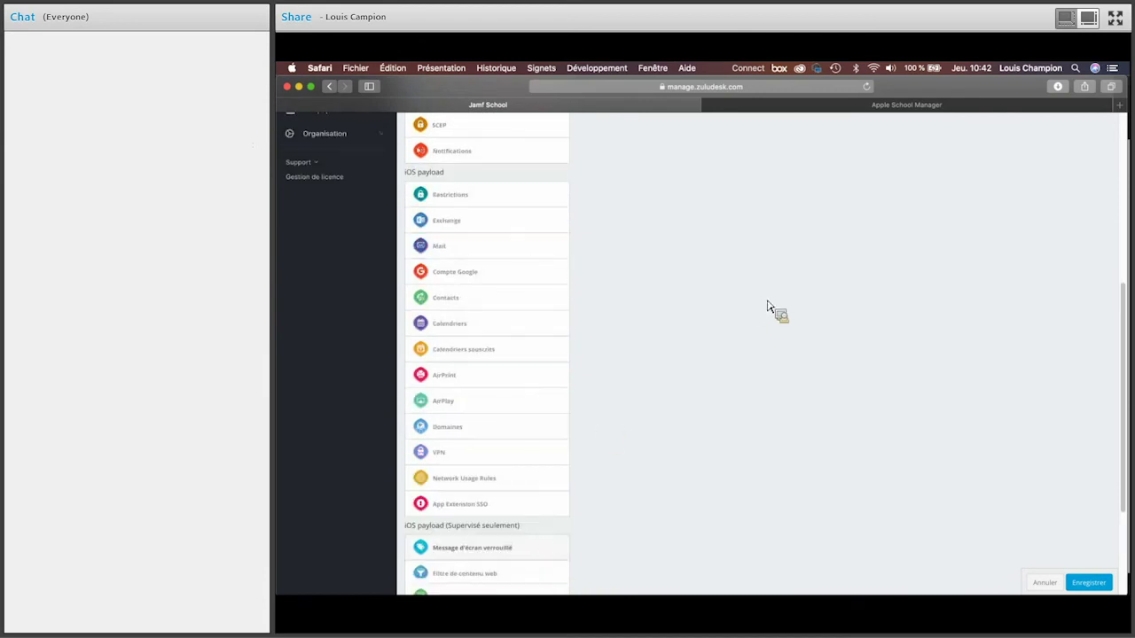
{"action": "left_click", "coordinate": [852, 178]}
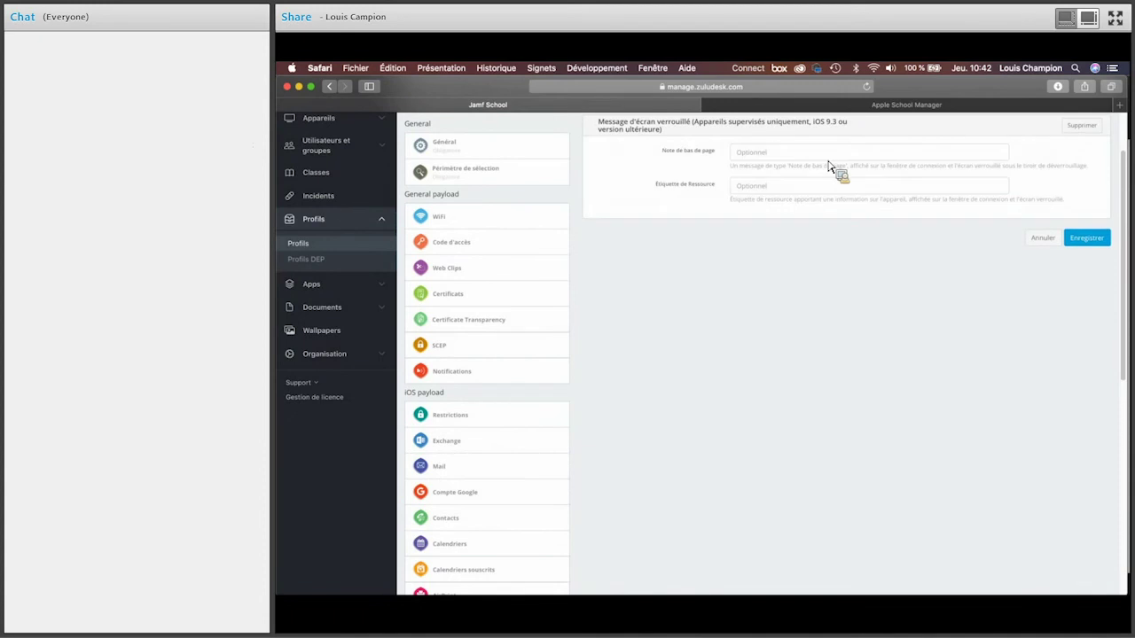
Move from the lock-screen footnote to Filtre de contenu web and configure it
{"action": "left_click", "coordinate": [828, 160]}
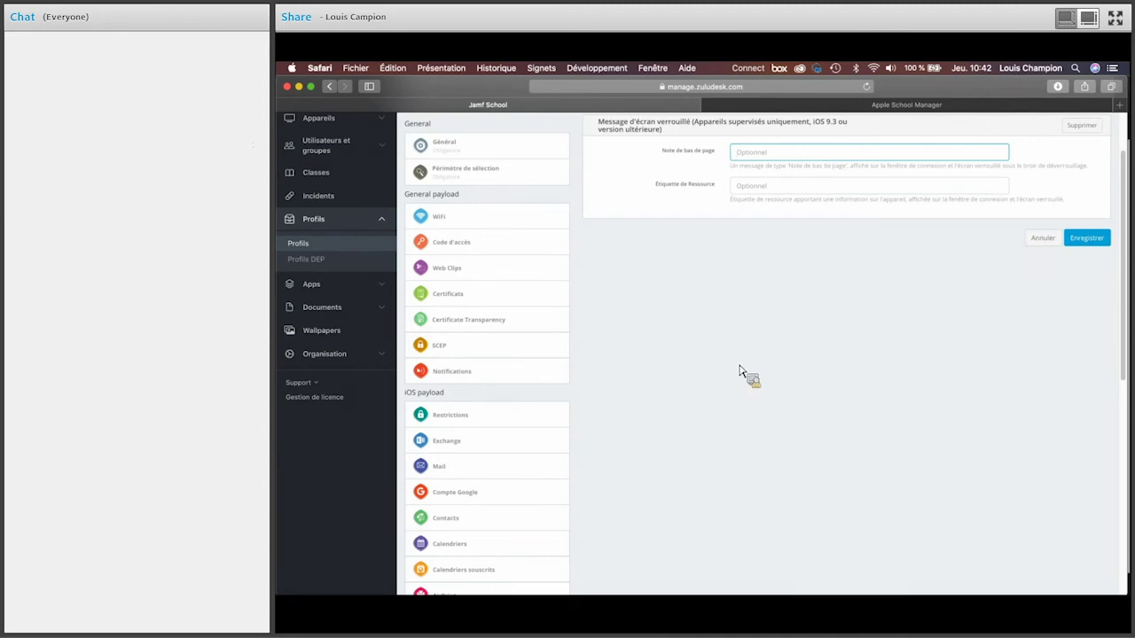
{"action": "scroll", "coordinate": [734, 371], "scroll_direction": "down", "scroll_amount": 5}
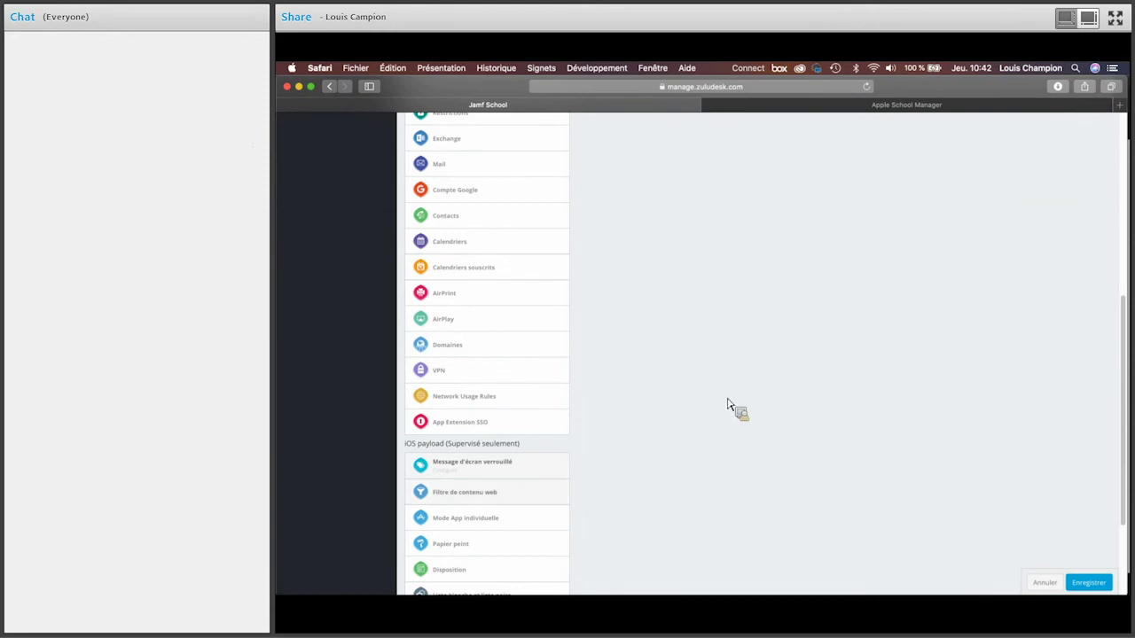
{"action": "scroll", "coordinate": [802, 342], "scroll_direction": "up", "scroll_amount": 3}
{"action": "scroll", "coordinate": [802, 342], "scroll_direction": "up", "scroll_amount": 3}
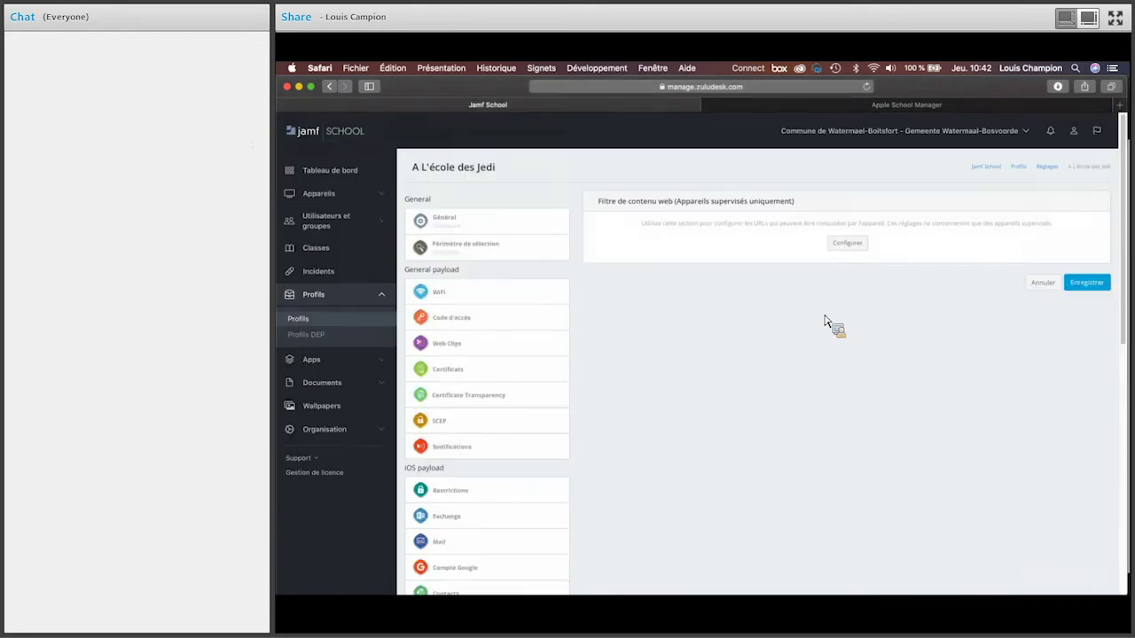
{"action": "left_click", "coordinate": [842, 247]}
Tick 'Activez le filtre de contenu web', then scroll to the Mode App individuelle payload
{"action": "left_click", "coordinate": [771, 233]}
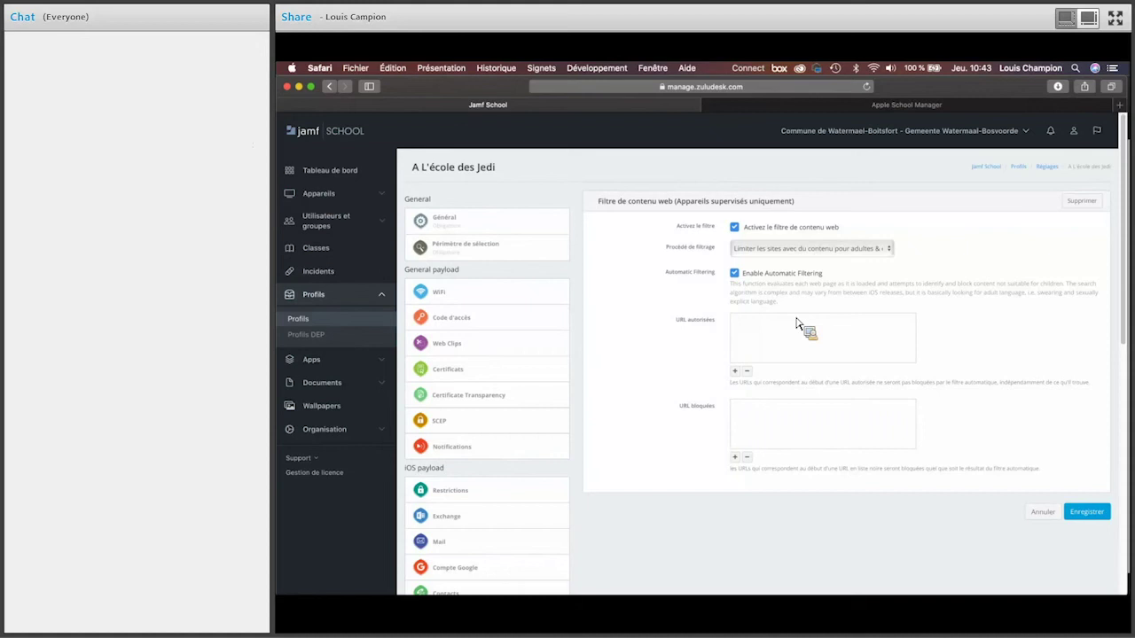
{"action": "left_click_drag", "start_coordinate": [796, 324], "coordinate": [777, 328]}
{"action": "scroll", "coordinate": [557, 390], "scroll_direction": "down", "scroll_amount": 3}
{"action": "scroll", "coordinate": [559, 391], "scroll_direction": "down", "scroll_amount": 10}
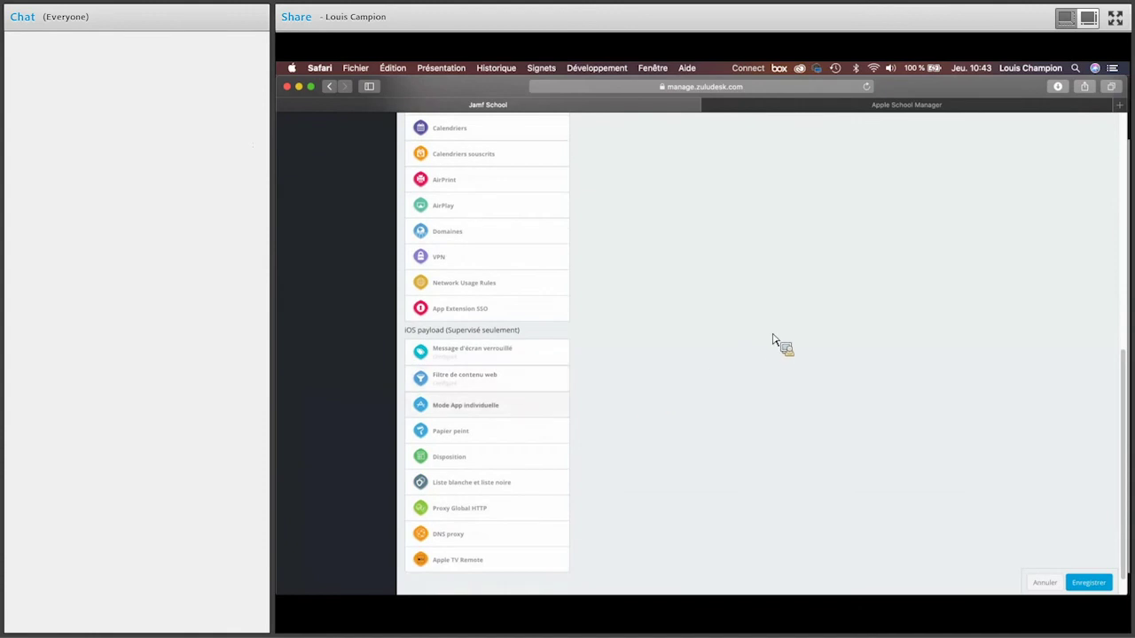
{"action": "scroll", "coordinate": [789, 337], "scroll_direction": "up", "scroll_amount": 6}
{"action": "scroll", "coordinate": [792, 332], "scroll_direction": "up", "scroll_amount": 6}
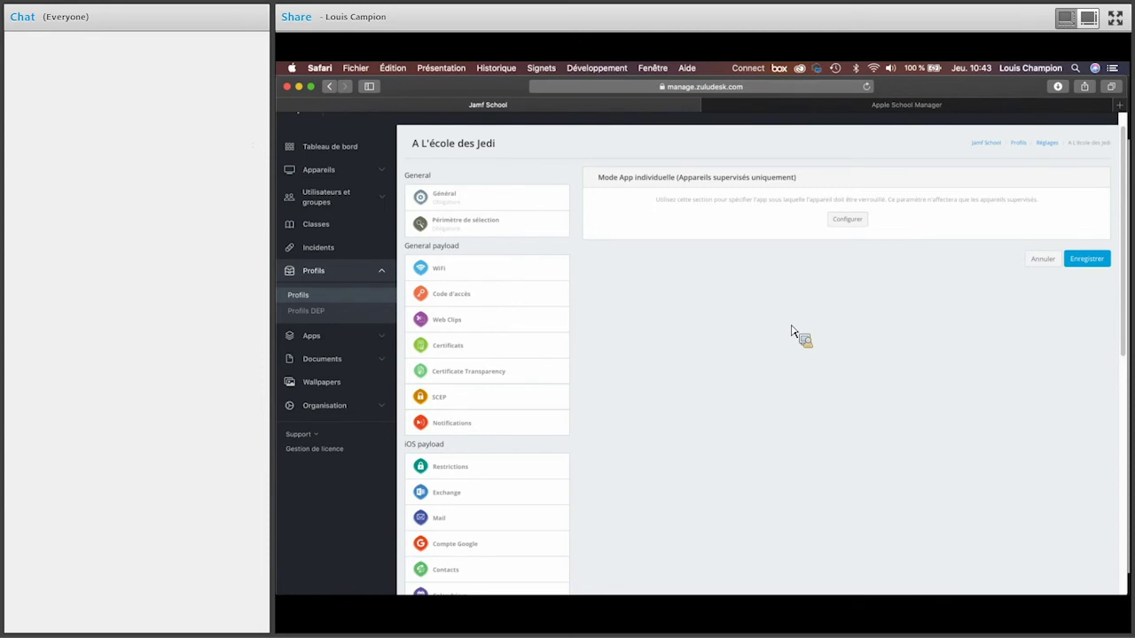
Enable single app mode, locking the devices to the Photos app
{"action": "left_click", "coordinate": [846, 221]}
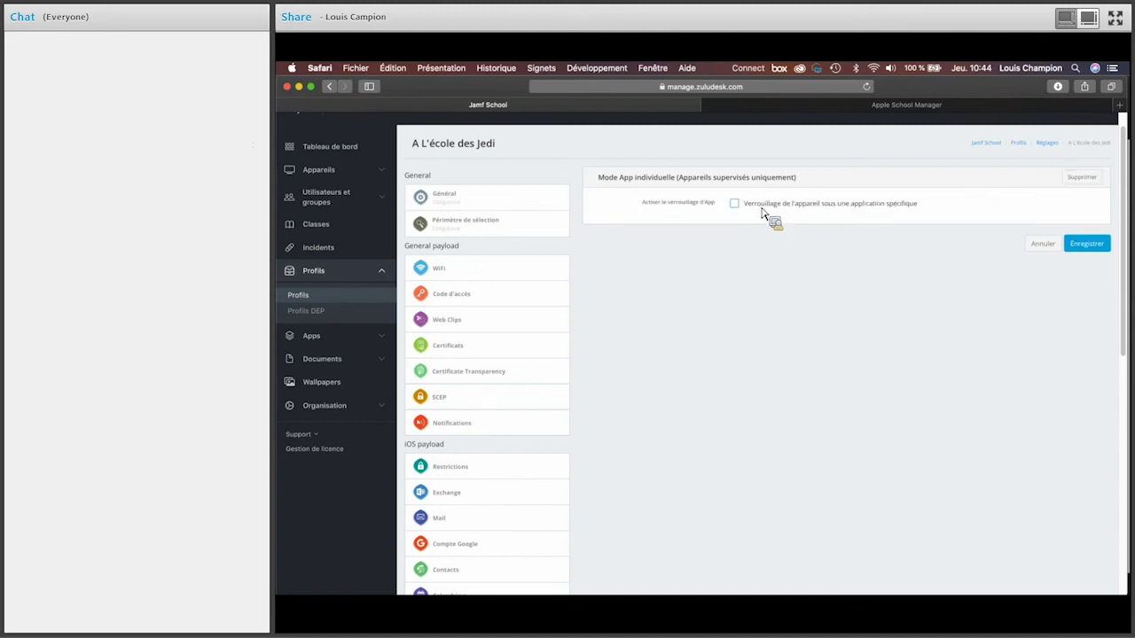
{"action": "left_click", "coordinate": [778, 205]}
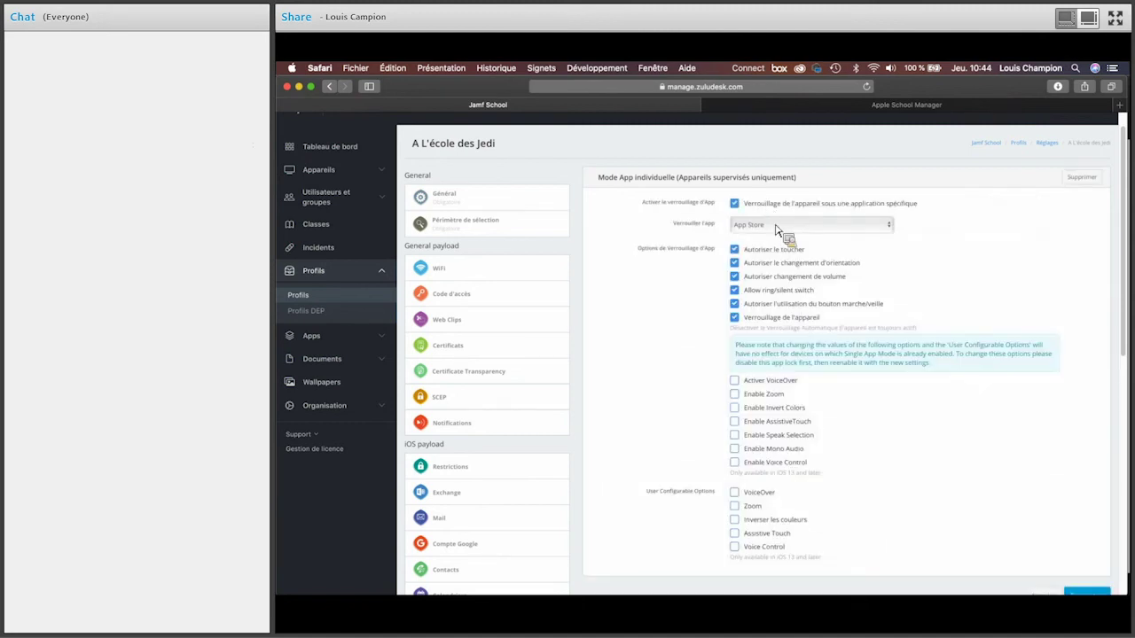
{"action": "left_click", "coordinate": [763, 227]}
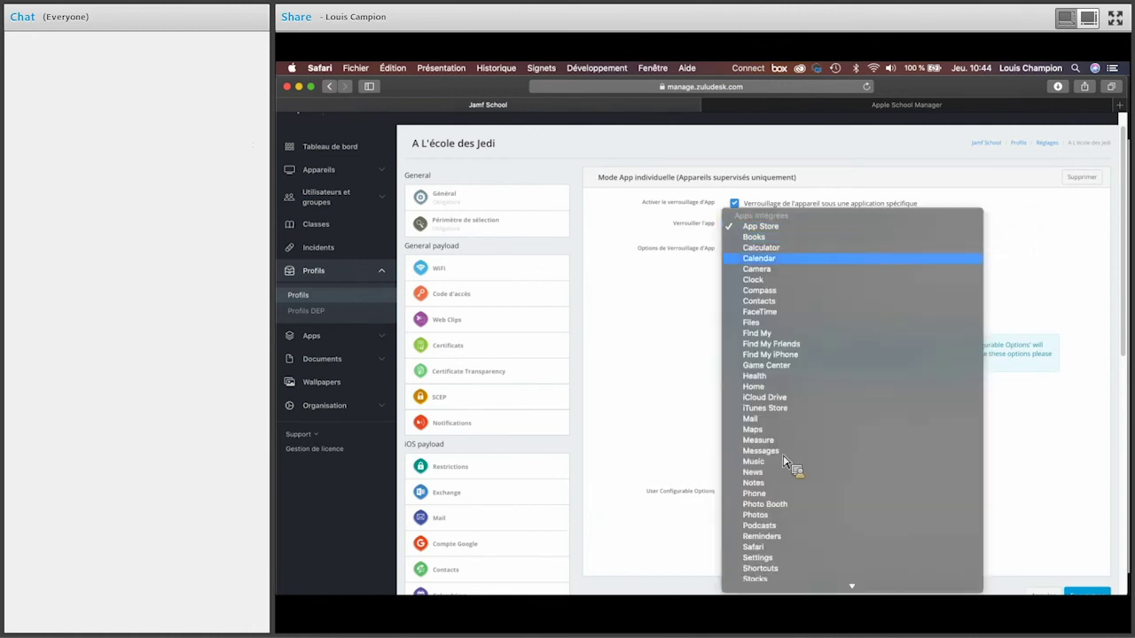
{"action": "left_click", "coordinate": [793, 515]}
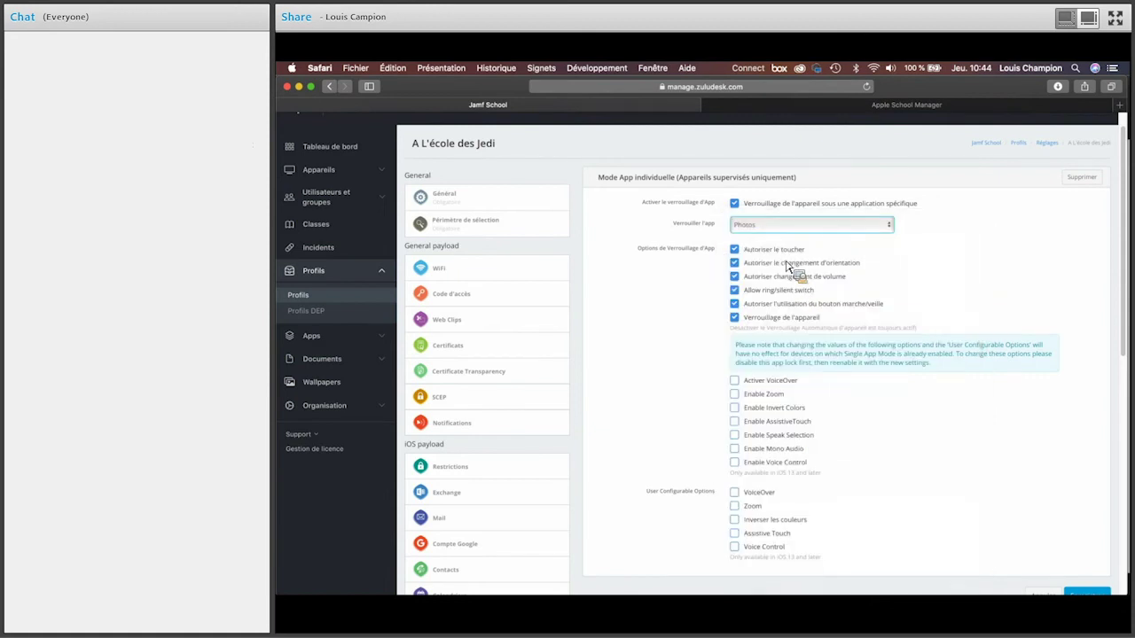
Turn off orientation, volume, ring/silent, sleep/wake and auto-lock, leaving only touch allowed
{"action": "left_click", "coordinate": [736, 264]}
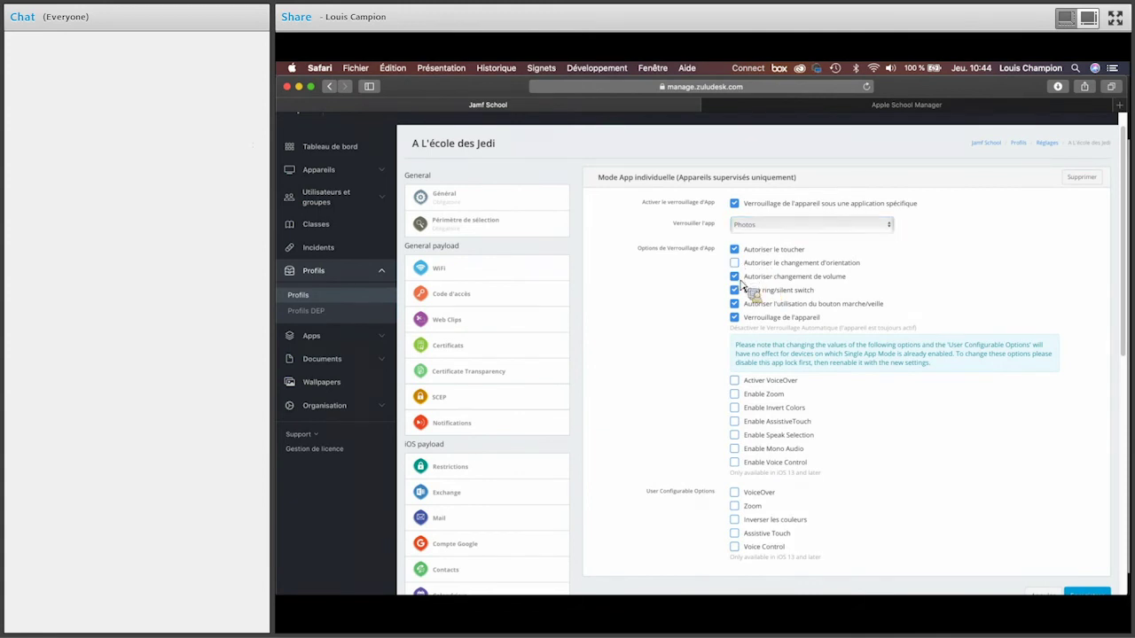
{"action": "left_click", "coordinate": [735, 276]}
{"action": "left_click", "coordinate": [734, 290]}
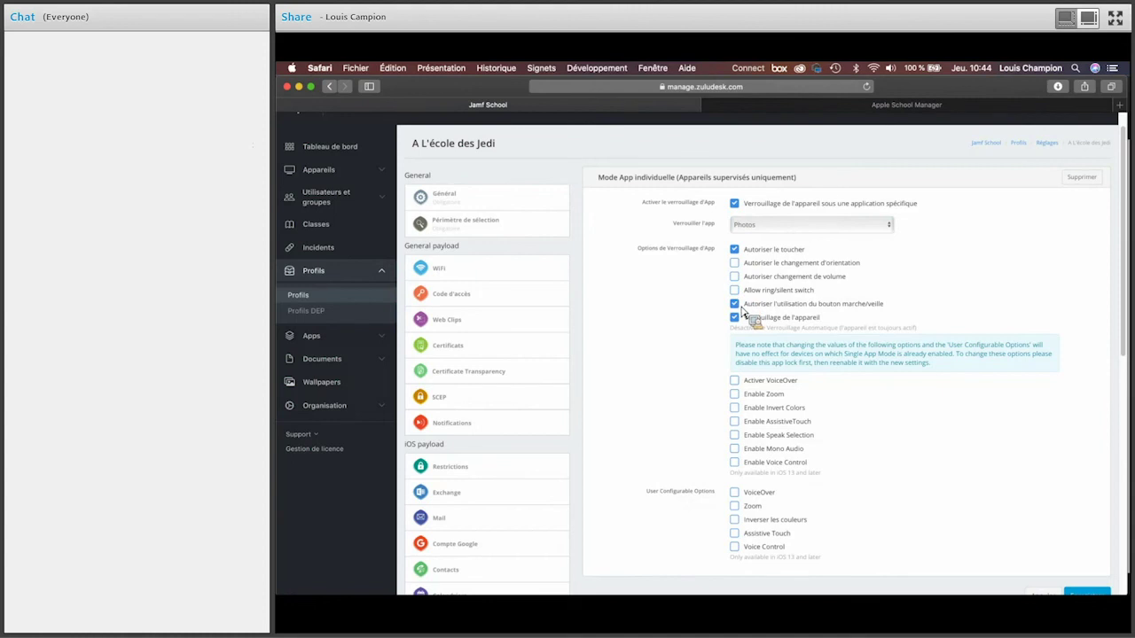
{"action": "left_click", "coordinate": [736, 304]}
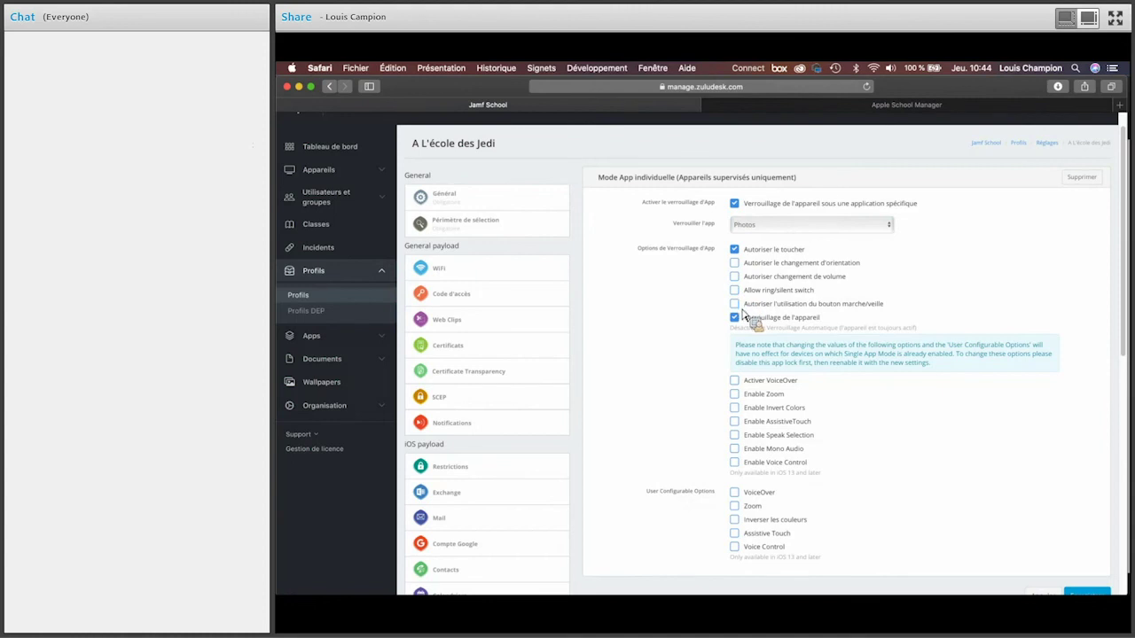
{"action": "left_click", "coordinate": [810, 318]}
{"action": "scroll", "coordinate": [660, 348], "scroll_direction": "down", "scroll_amount": 5}
{"action": "scroll", "coordinate": [648, 355], "scroll_direction": "down", "scroll_amount": 5}
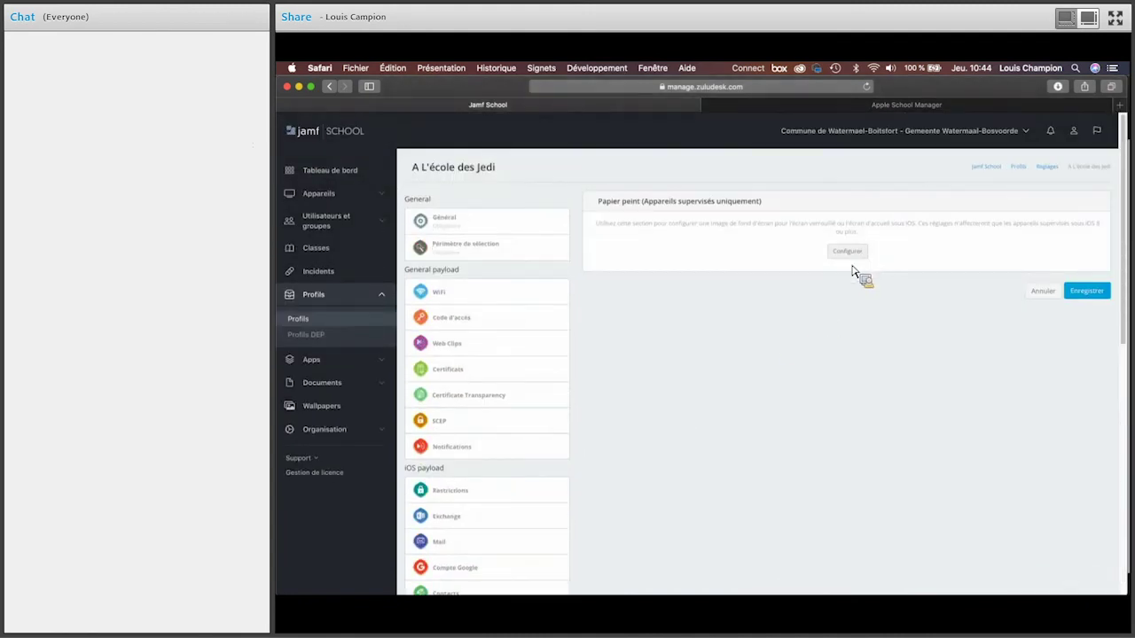
Choose the ocean image 00aae7cd6cbae92d0f5d00baab3fe289.jpg as the Papier peint wallpaper
{"action": "left_click", "coordinate": [859, 256]}
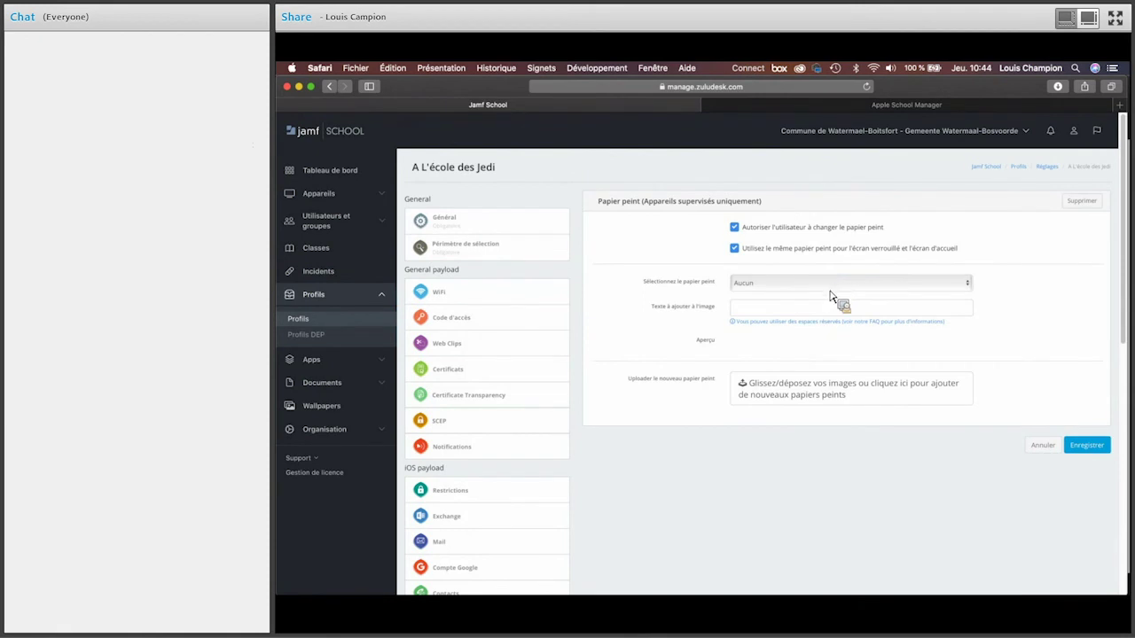
{"action": "left_click", "coordinate": [832, 286]}
{"action": "left_click", "coordinate": [826, 306]}
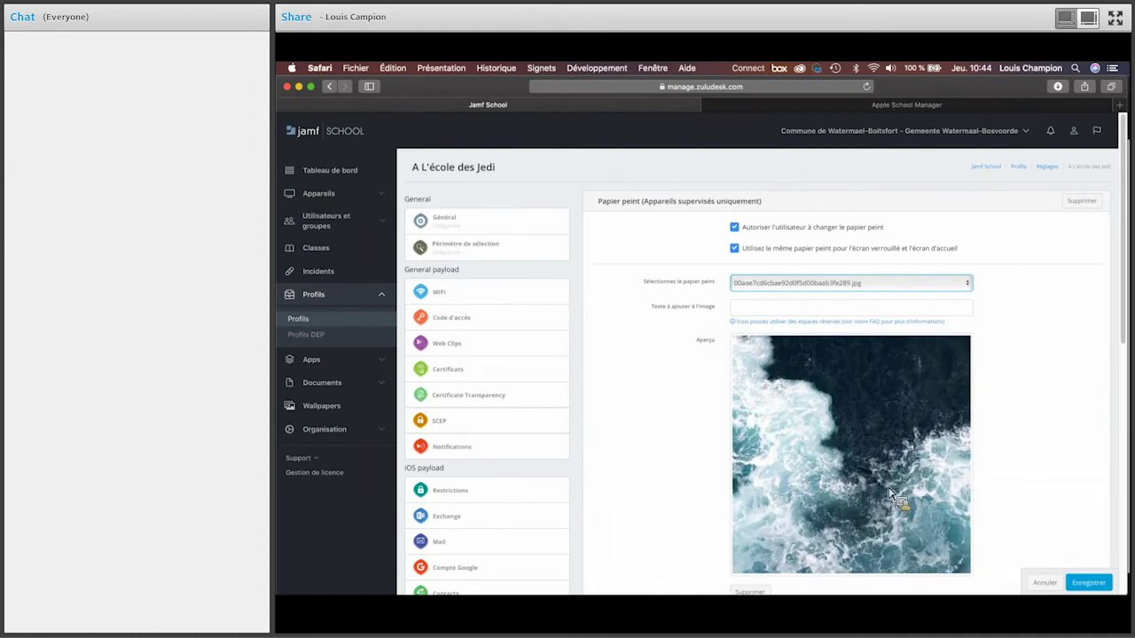
{"action": "scroll", "coordinate": [759, 268], "scroll_direction": "down", "scroll_amount": 2}
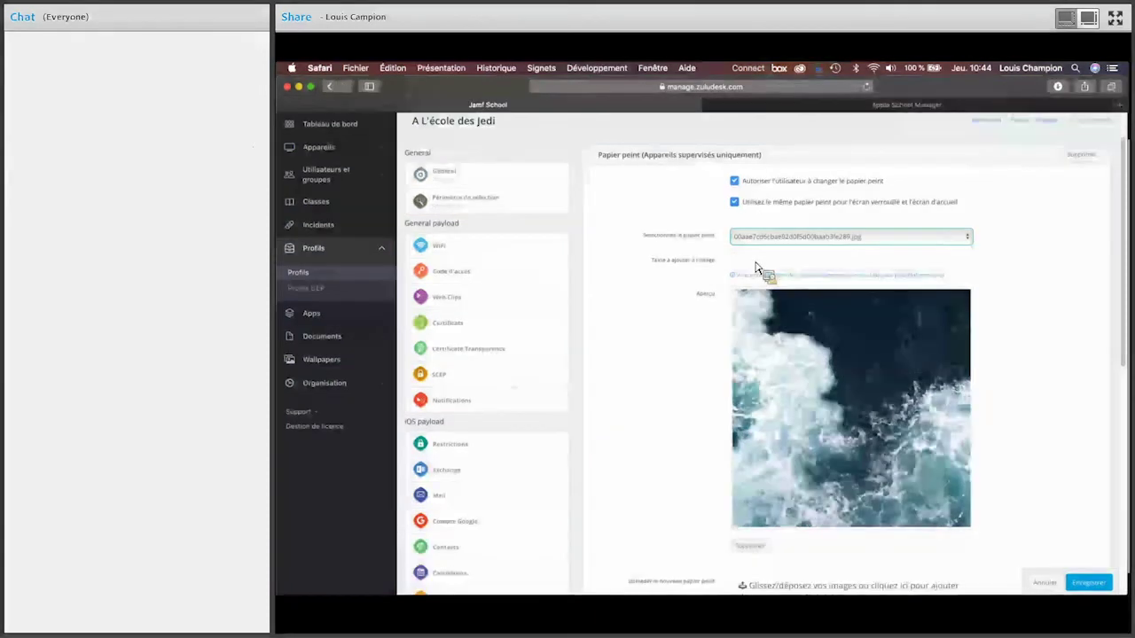
Select the wallpaper text field, then return to Profils and open A L'école des Jedi
{"action": "left_click", "coordinate": [752, 265]}
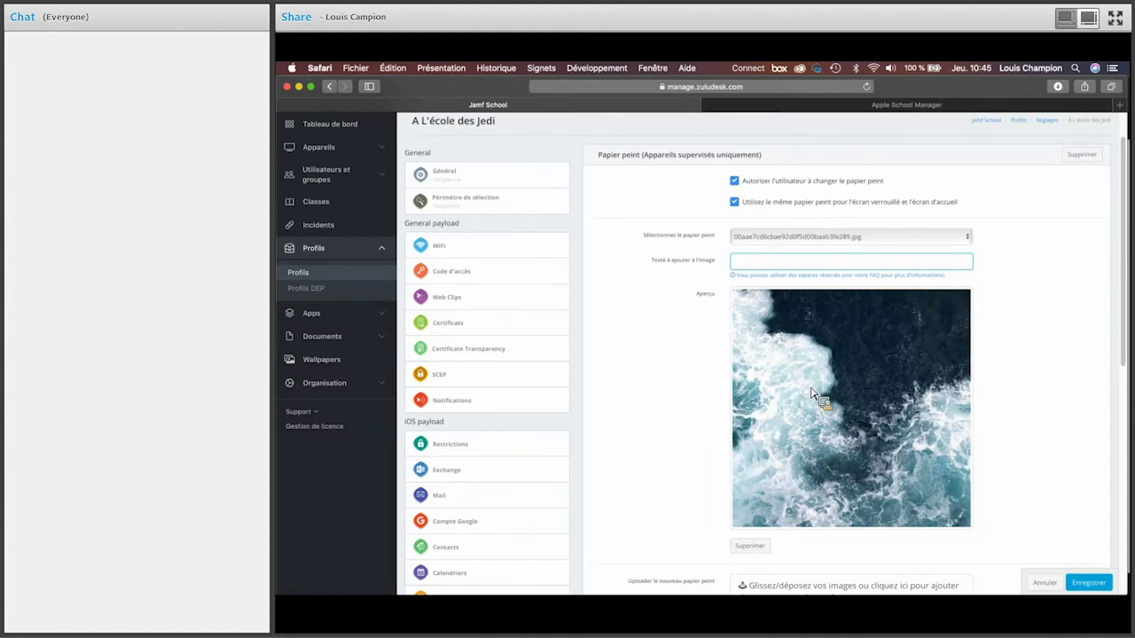
{"action": "left_click_drag", "start_coordinate": [810, 394], "coordinate": [491, 299]}
{"action": "left_click", "coordinate": [489, 292]}
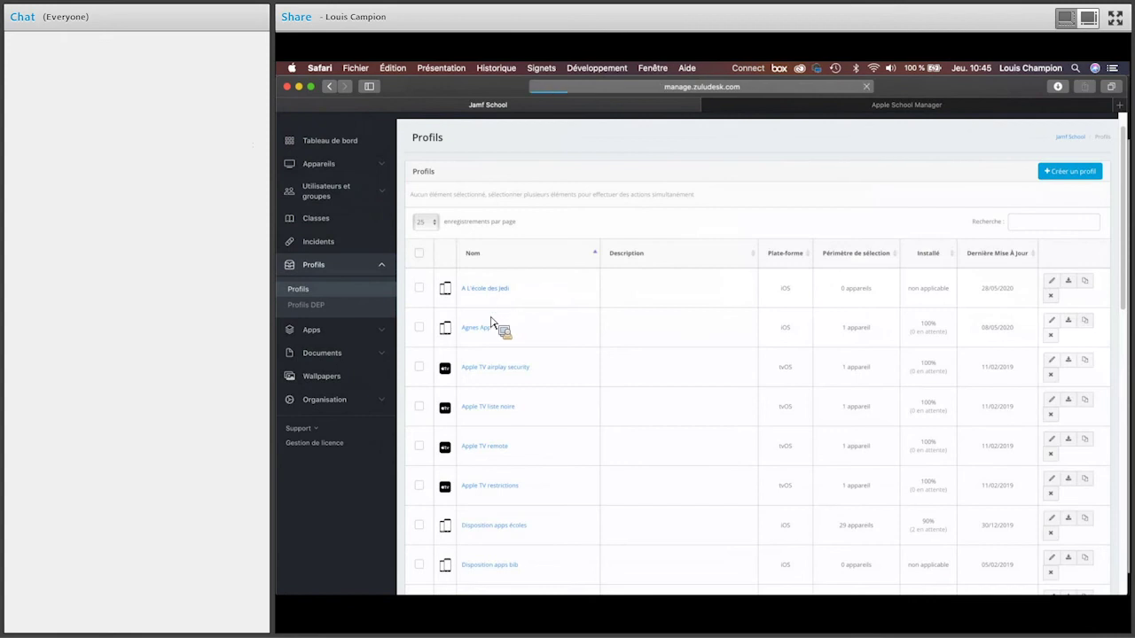
{"action": "scroll", "coordinate": [523, 404], "scroll_direction": "down", "scroll_amount": 10}
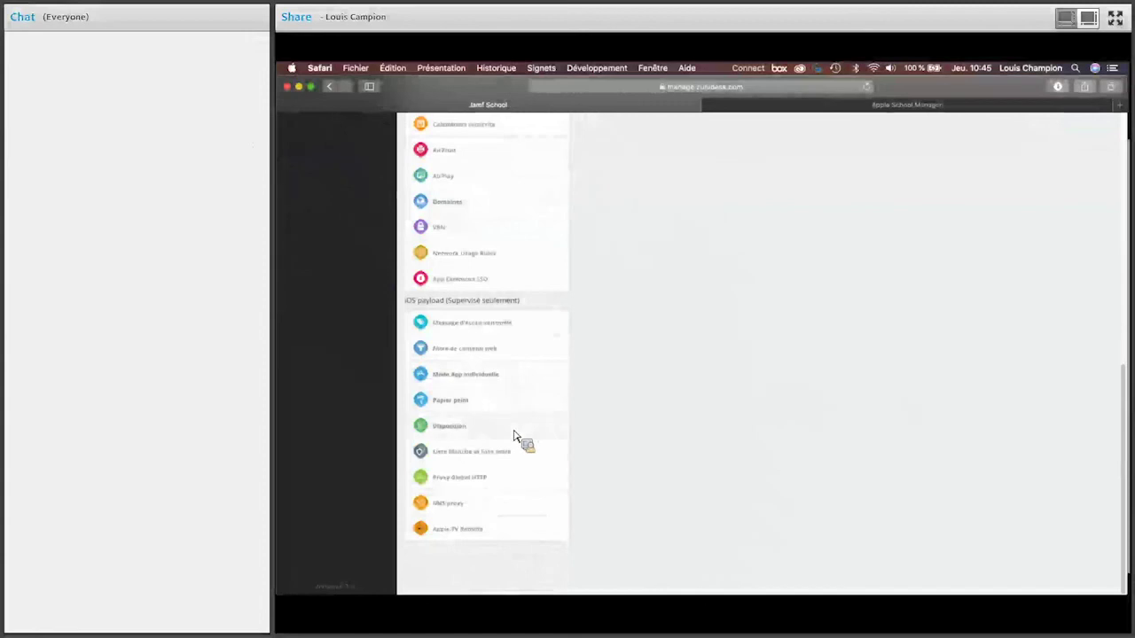
{"action": "left_click", "coordinate": [515, 435]}
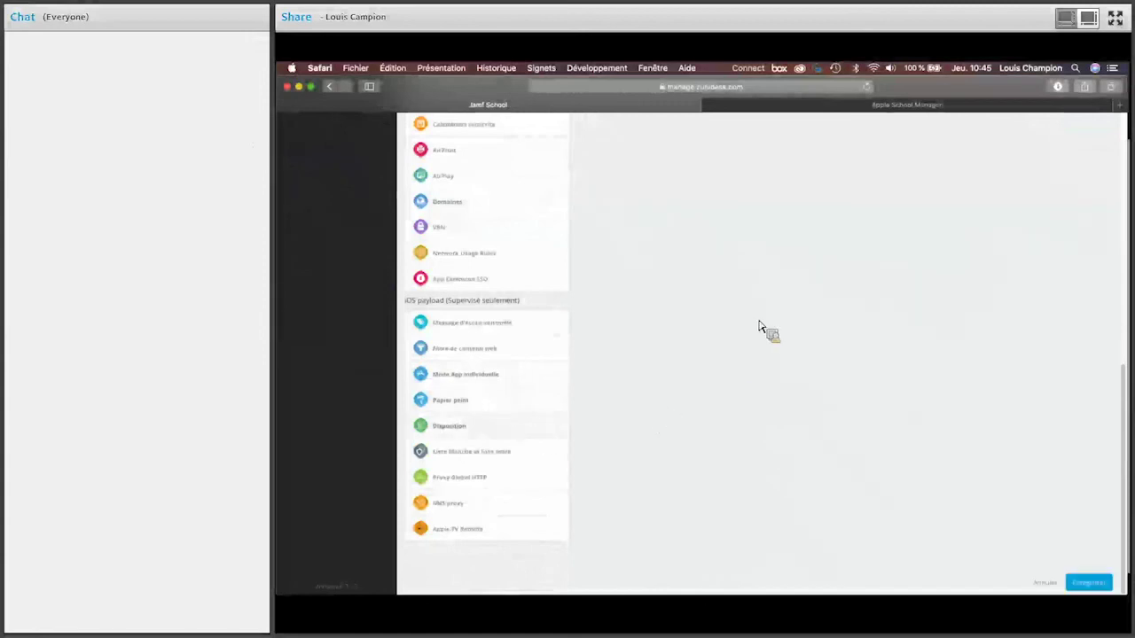
{"action": "scroll", "coordinate": [788, 331], "scroll_direction": "up", "scroll_amount": 5}
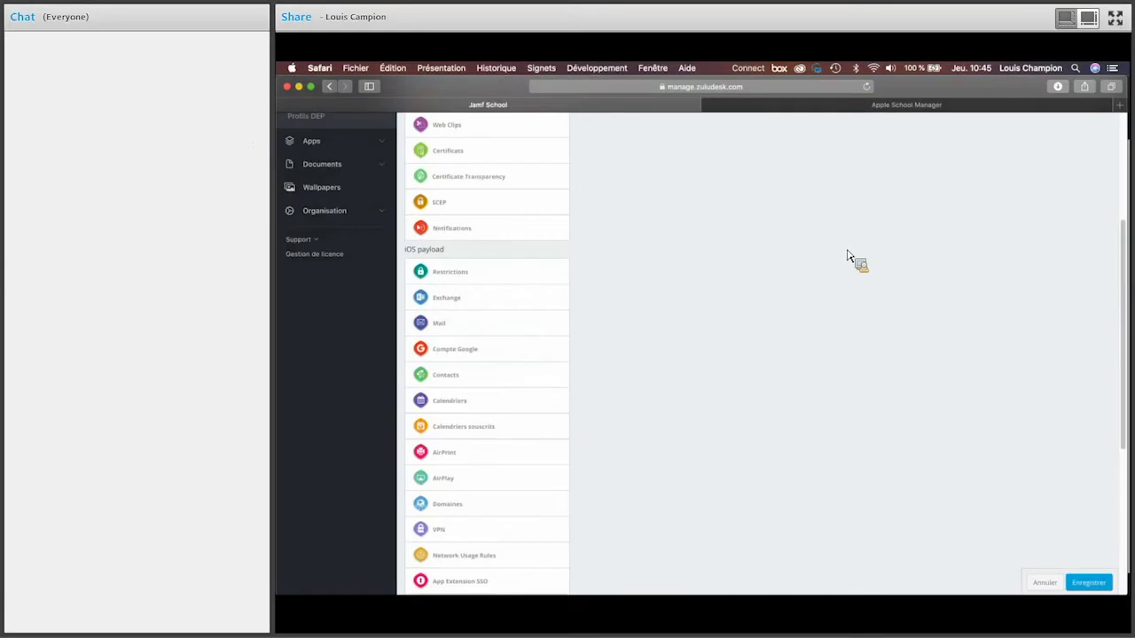
{"action": "scroll", "coordinate": [846, 256], "scroll_direction": "up", "scroll_amount": 3}
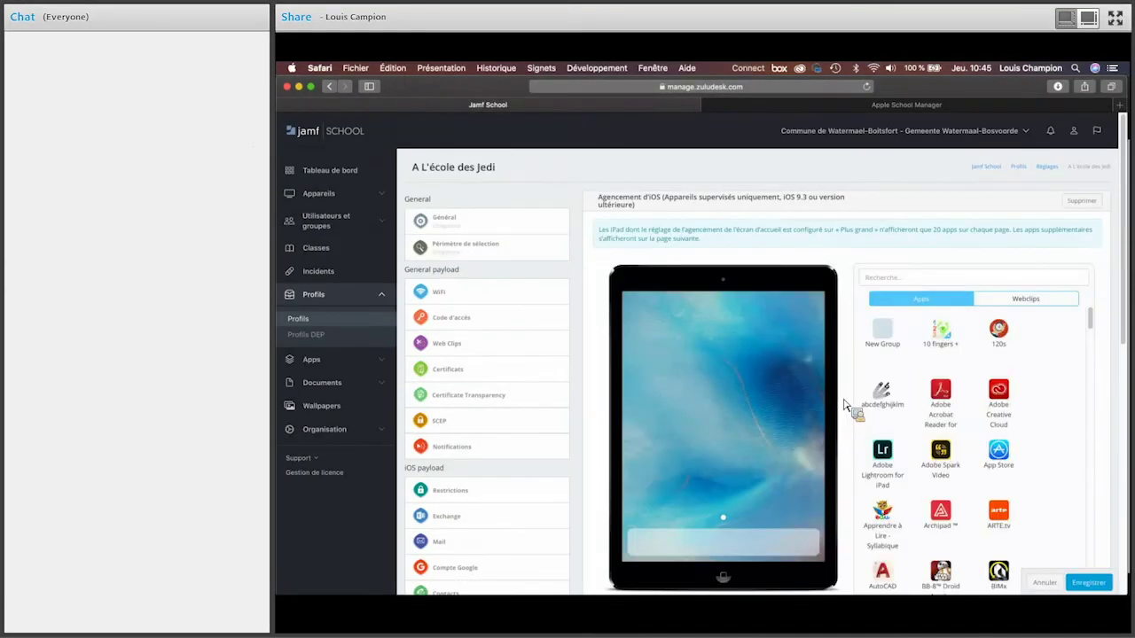
{"action": "scroll", "coordinate": [844, 373], "scroll_direction": "down", "scroll_amount": 1}
{"action": "scroll", "coordinate": [674, 264], "scroll_direction": "down", "scroll_amount": 1}
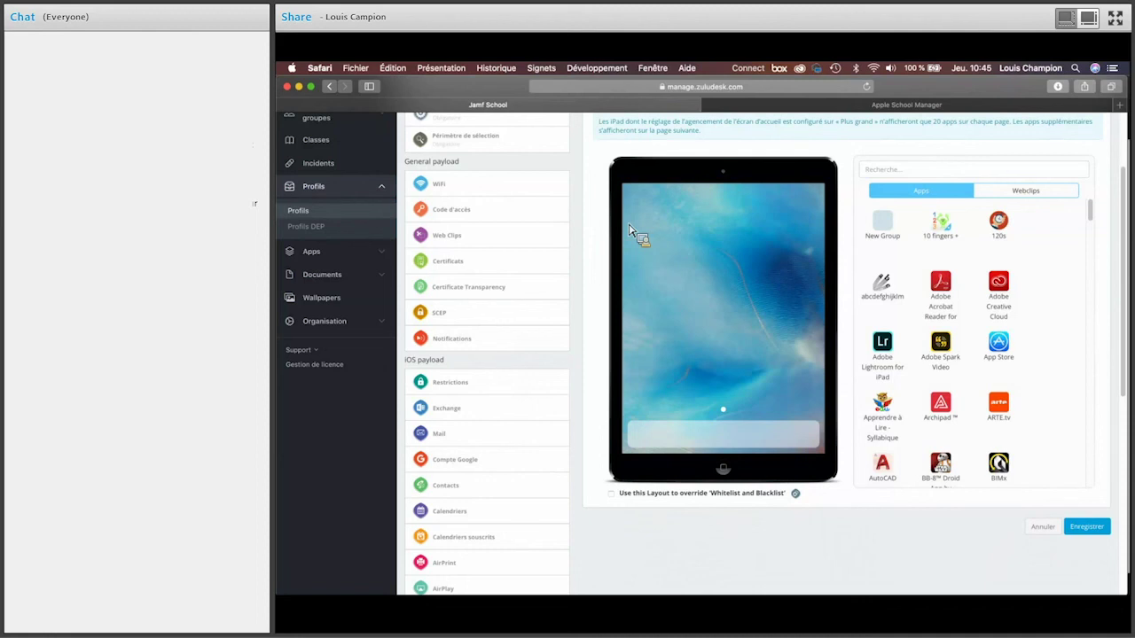
{"action": "left_click_drag", "start_coordinate": [628, 230], "coordinate": [666, 226]}
{"action": "left_click_drag", "start_coordinate": [725, 309], "coordinate": [488, 328]}
{"action": "scroll", "coordinate": [710, 297], "scroll_direction": "up", "scroll_amount": 2}
{"action": "scroll", "coordinate": [754, 326], "scroll_direction": "down", "scroll_amount": 1}
{"action": "left_click", "coordinate": [487, 327]}
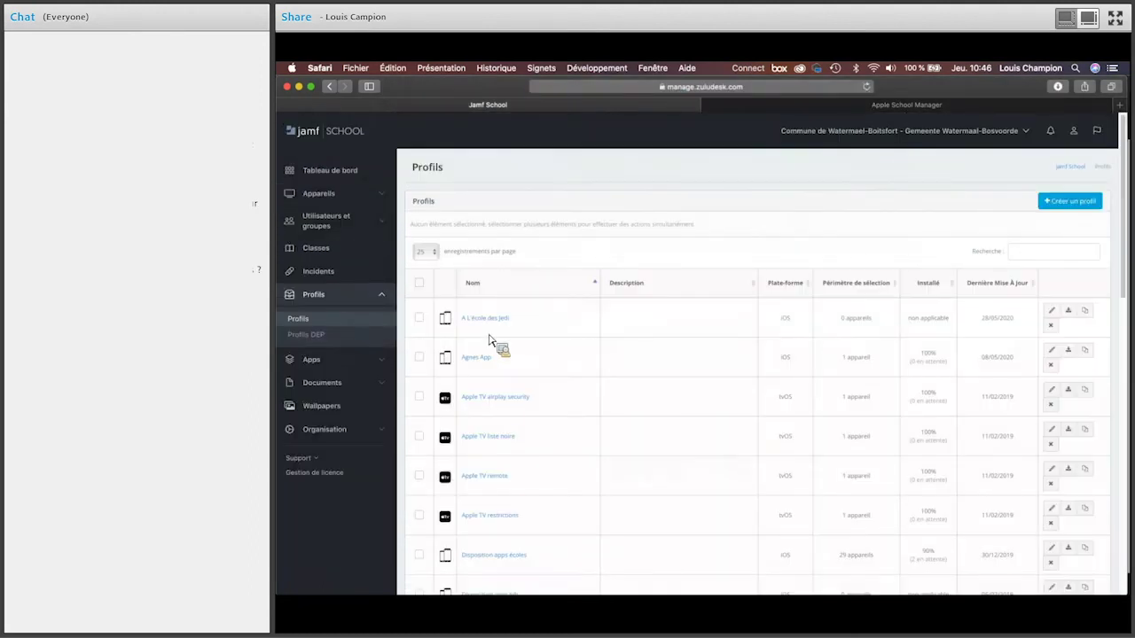
Change the whitelist/blacklist mode to 'Interdire les apps en liste noire', then view the profile's scope
{"action": "scroll", "coordinate": [523, 444], "scroll_direction": "down", "scroll_amount": 10}
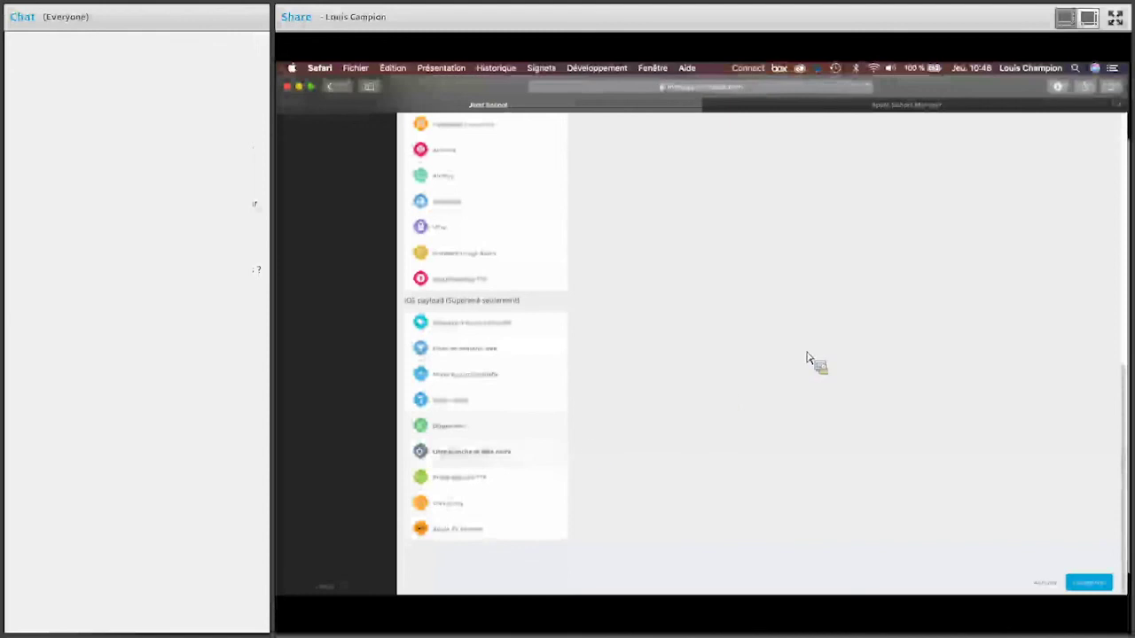
{"action": "scroll", "coordinate": [847, 253], "scroll_direction": "up", "scroll_amount": 10}
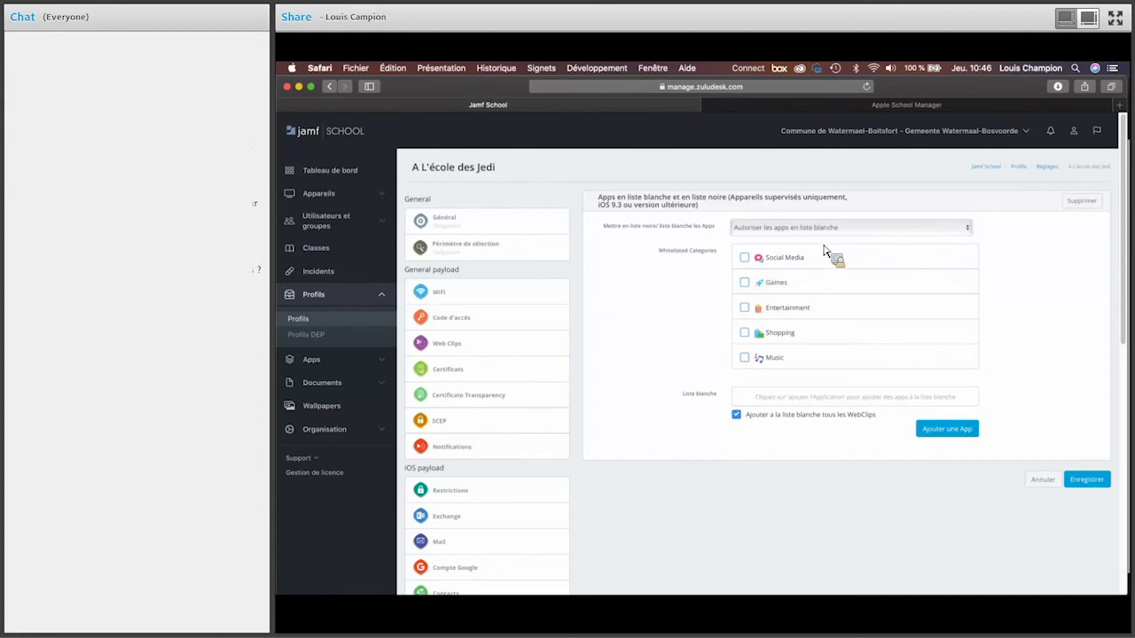
{"action": "left_click", "coordinate": [821, 234]}
{"action": "left_click", "coordinate": [814, 262]}
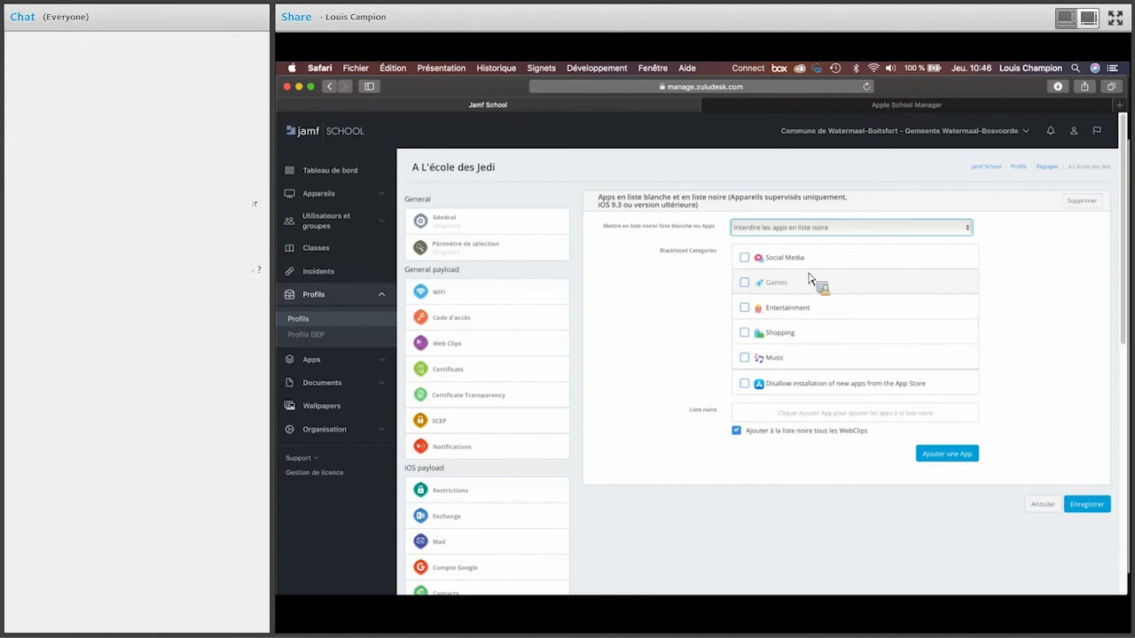
{"action": "left_click", "coordinate": [922, 452]}
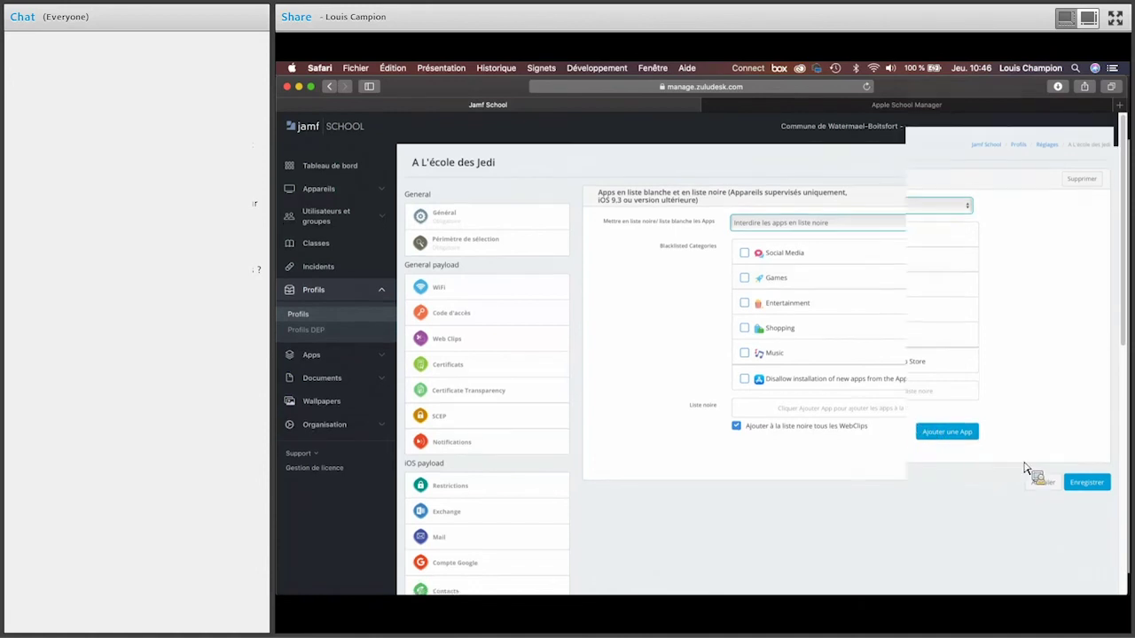
{"action": "scroll", "coordinate": [1029, 470], "scroll_direction": "down", "scroll_amount": 2}
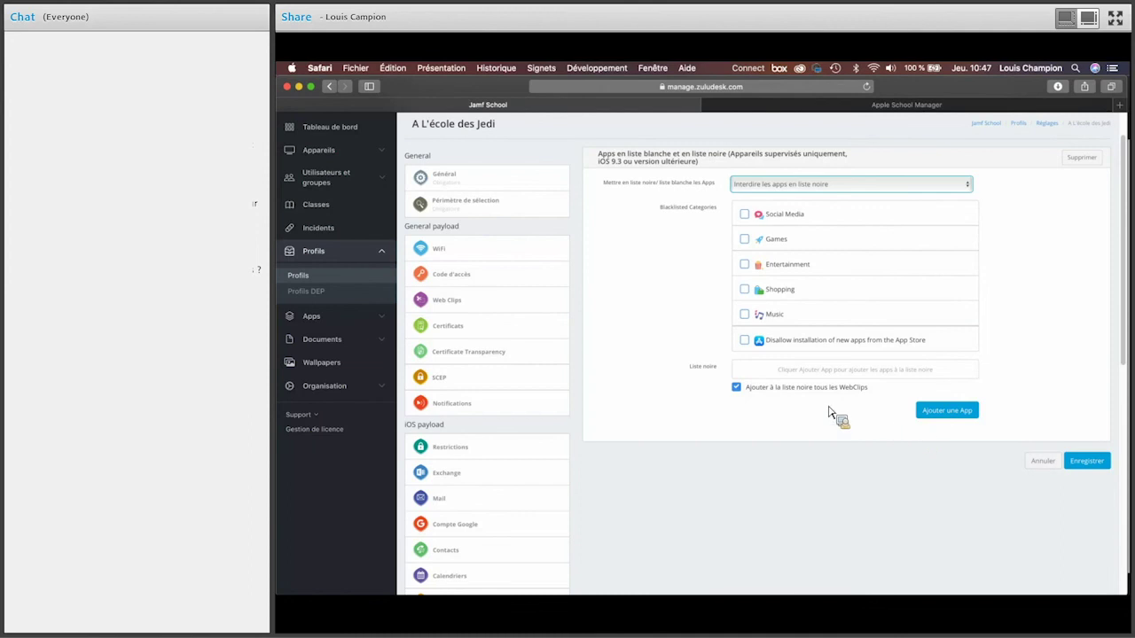
{"action": "left_click", "coordinate": [486, 213]}
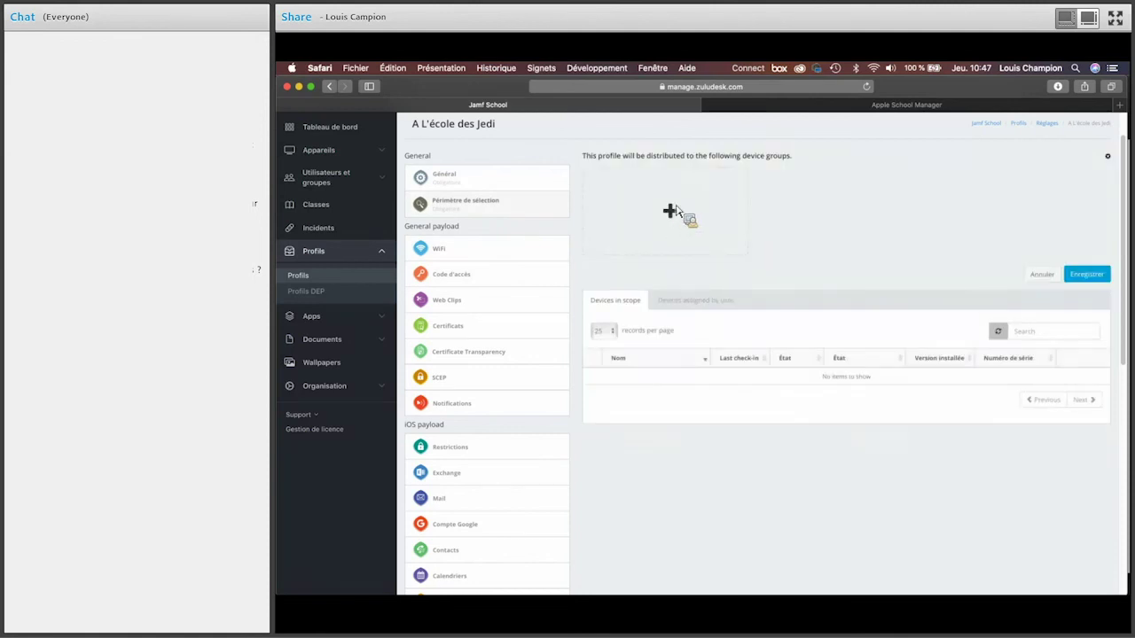
Add the Karrenberg device group to the A L'école des Jedi scope and save it
{"action": "left_click", "coordinate": [672, 211]}
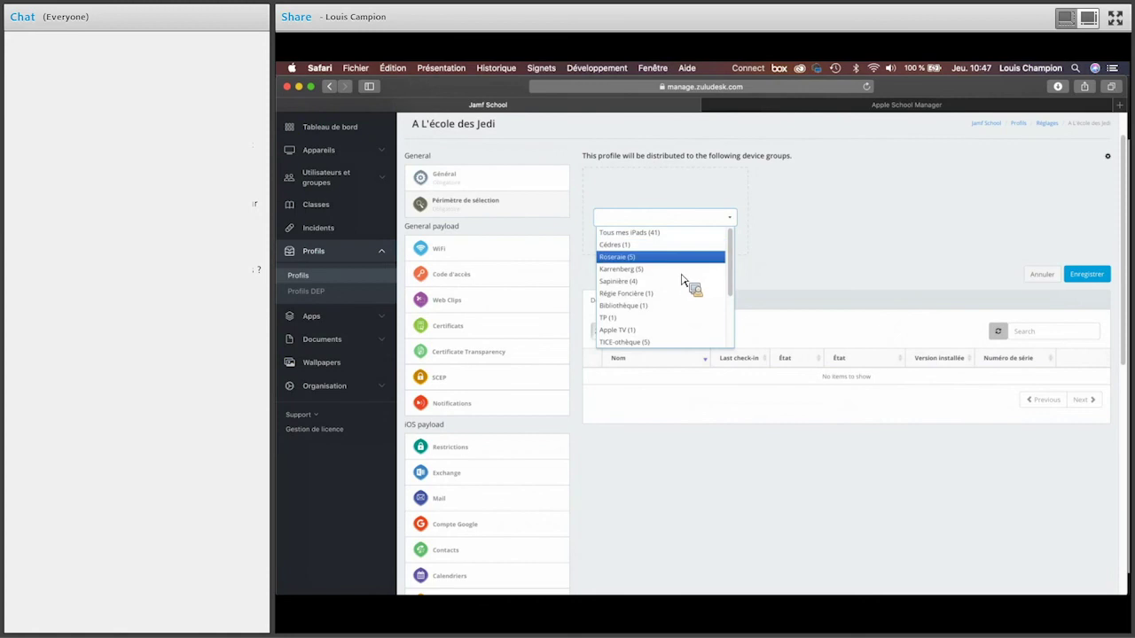
{"action": "left_click", "coordinate": [679, 277]}
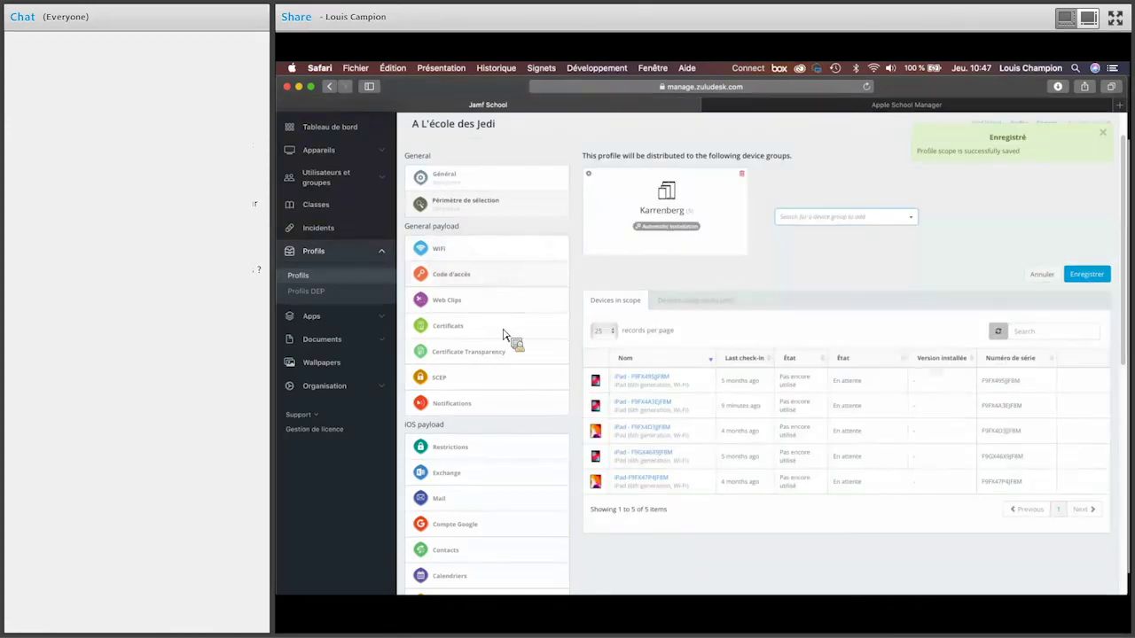
{"action": "scroll", "coordinate": [511, 358], "scroll_direction": "down", "scroll_amount": 2}
{"action": "scroll", "coordinate": [511, 357], "scroll_direction": "down", "scroll_amount": 10}
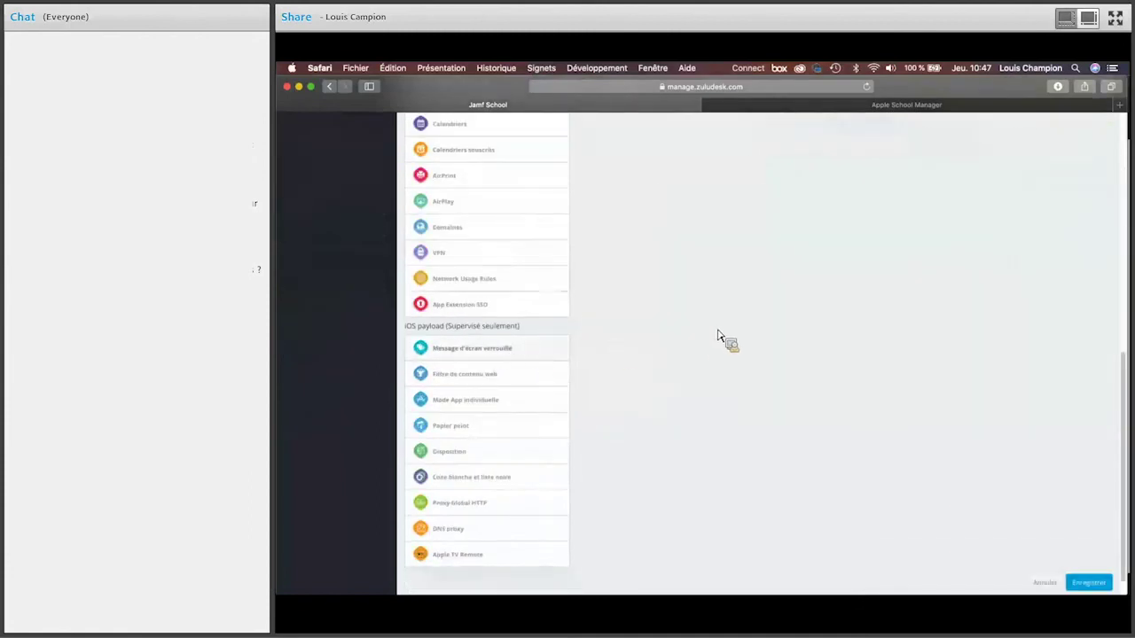
Add a lock-screen footnote stating the iPads belong to the commune de Boitsfort and save
{"action": "scroll", "coordinate": [873, 273], "scroll_direction": "up", "scroll_amount": 8}
{"action": "scroll", "coordinate": [874, 274], "scroll_direction": "up", "scroll_amount": 3}
{"action": "left_click", "coordinate": [857, 252]}
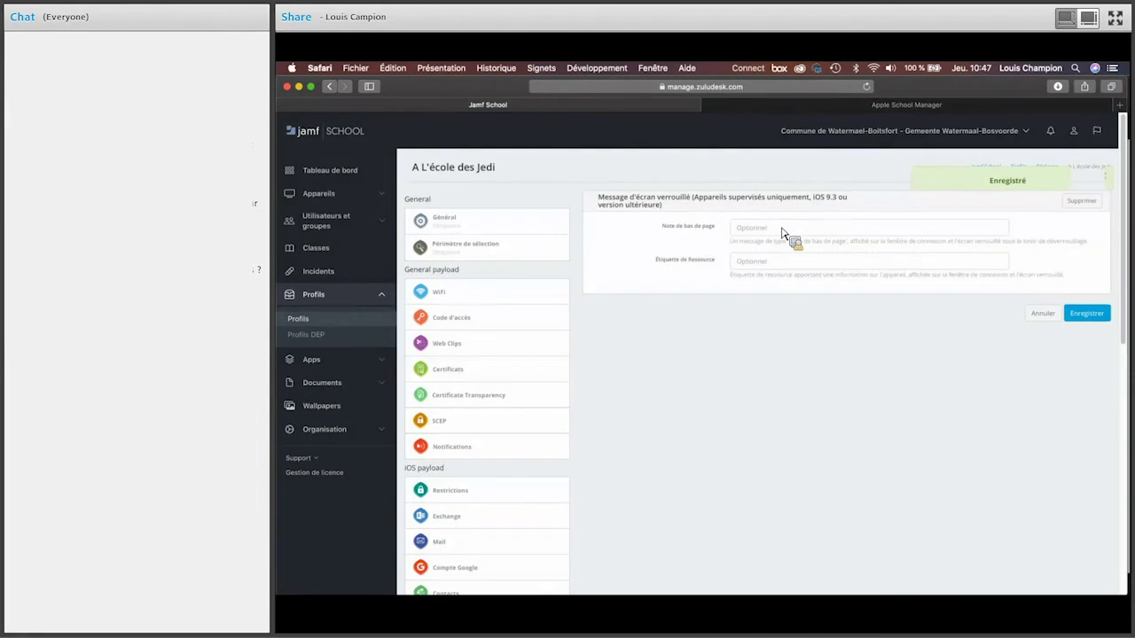
{"action": "left_click", "coordinate": [783, 231]}
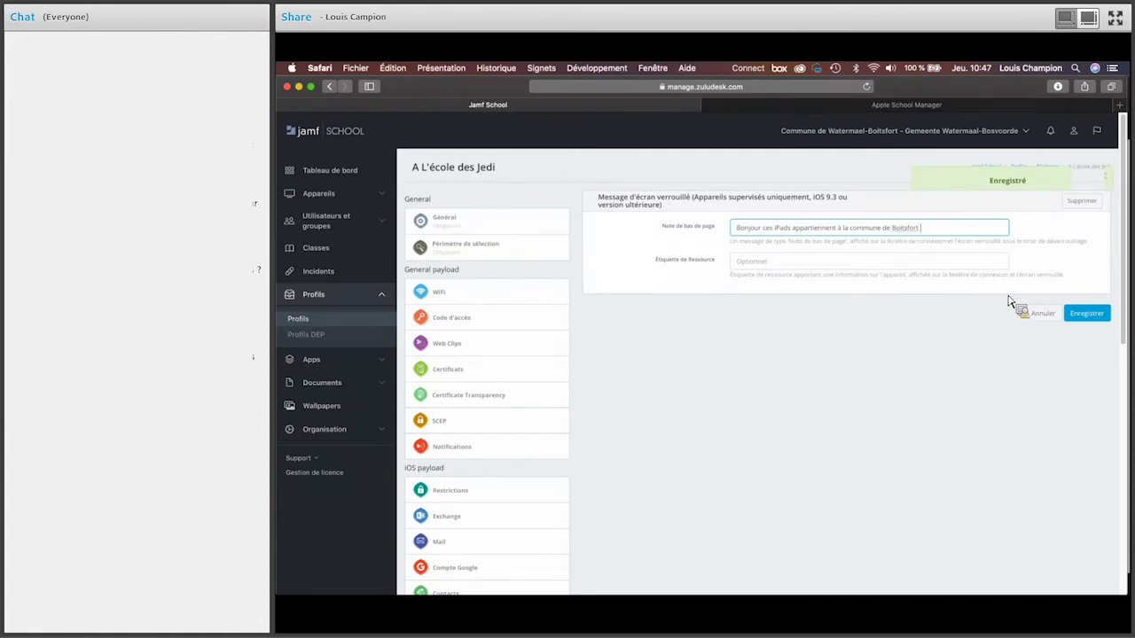
{"action": "left_click", "coordinate": [1089, 314]}
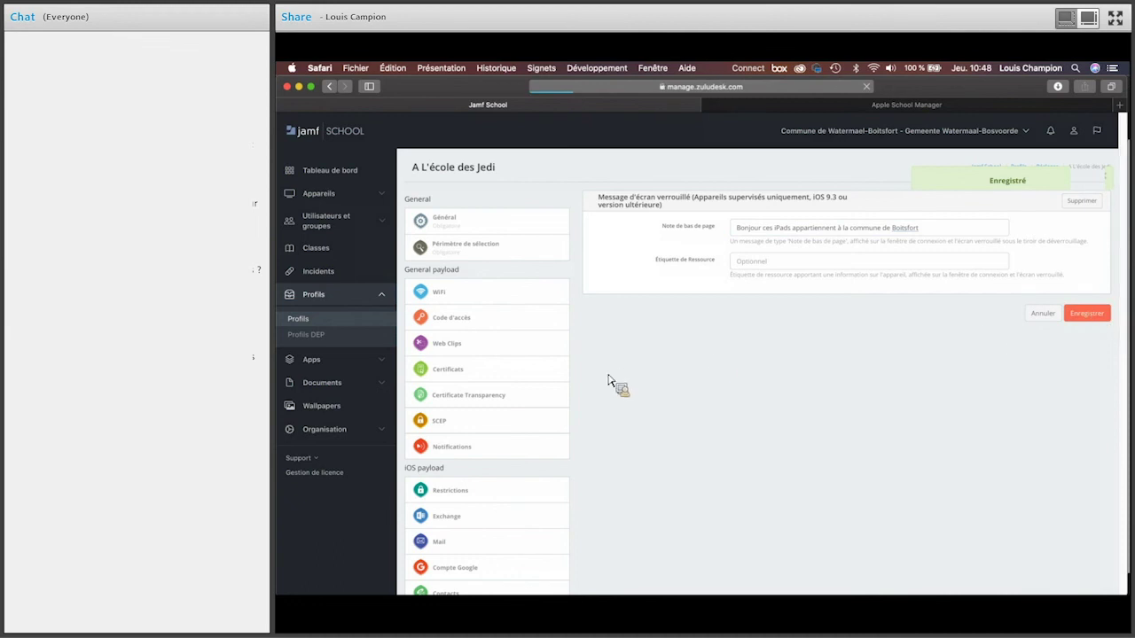
Save the profile again, return to Profils, then go to the Apps list
{"action": "scroll", "coordinate": [506, 545], "scroll_direction": "down", "scroll_amount": 5}
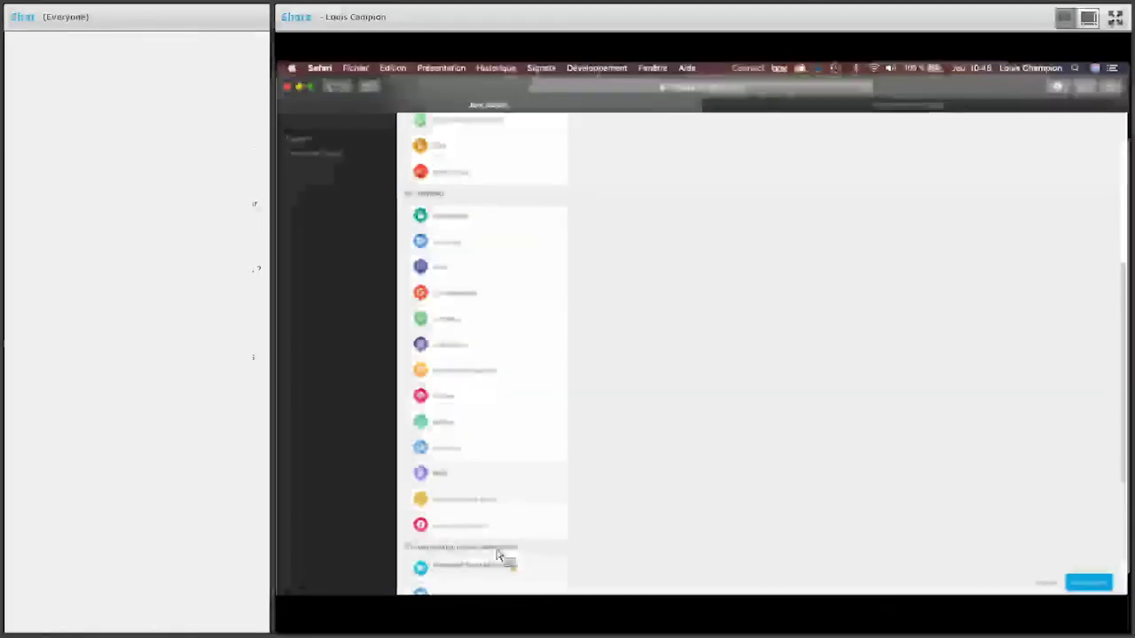
{"action": "scroll", "coordinate": [499, 556], "scroll_direction": "down", "scroll_amount": 1}
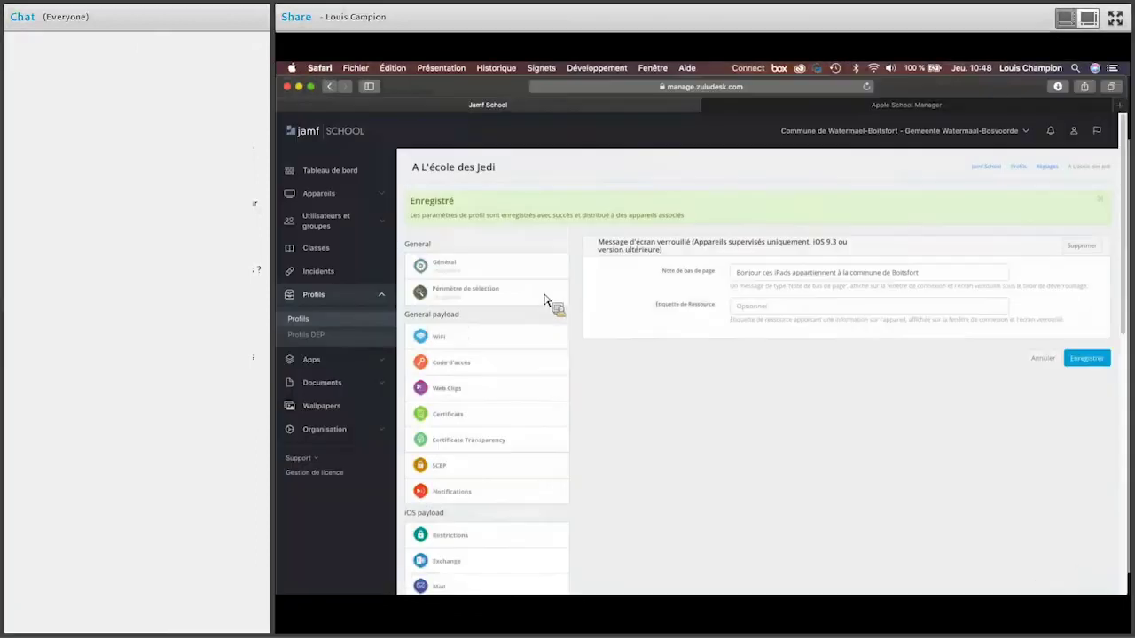
{"action": "left_click", "coordinate": [1087, 359]}
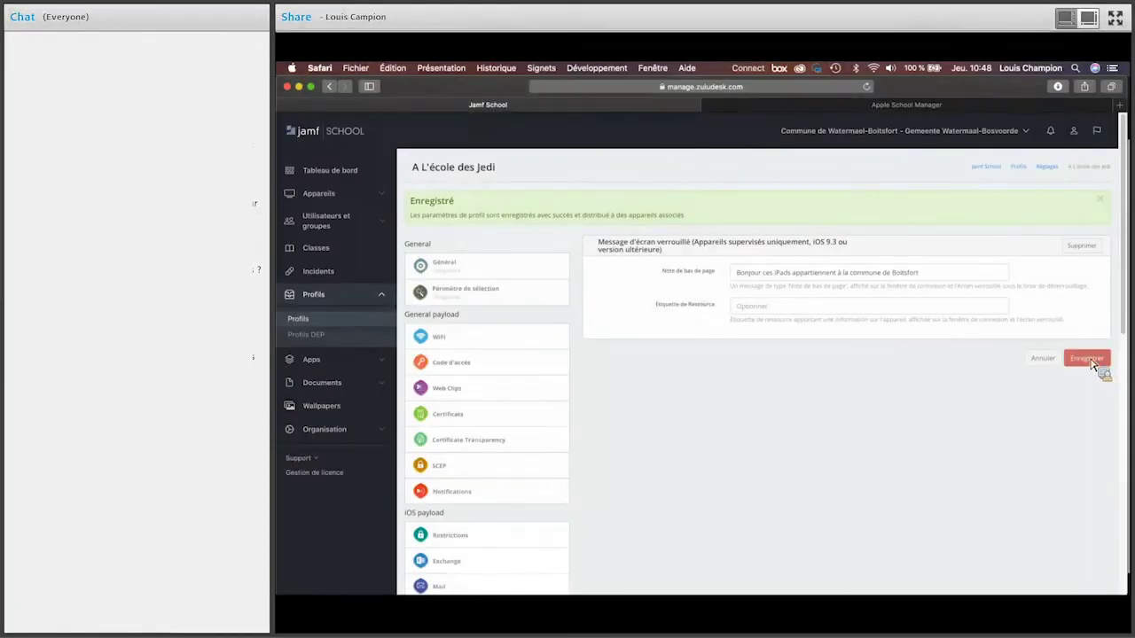
{"action": "left_click", "coordinate": [323, 321]}
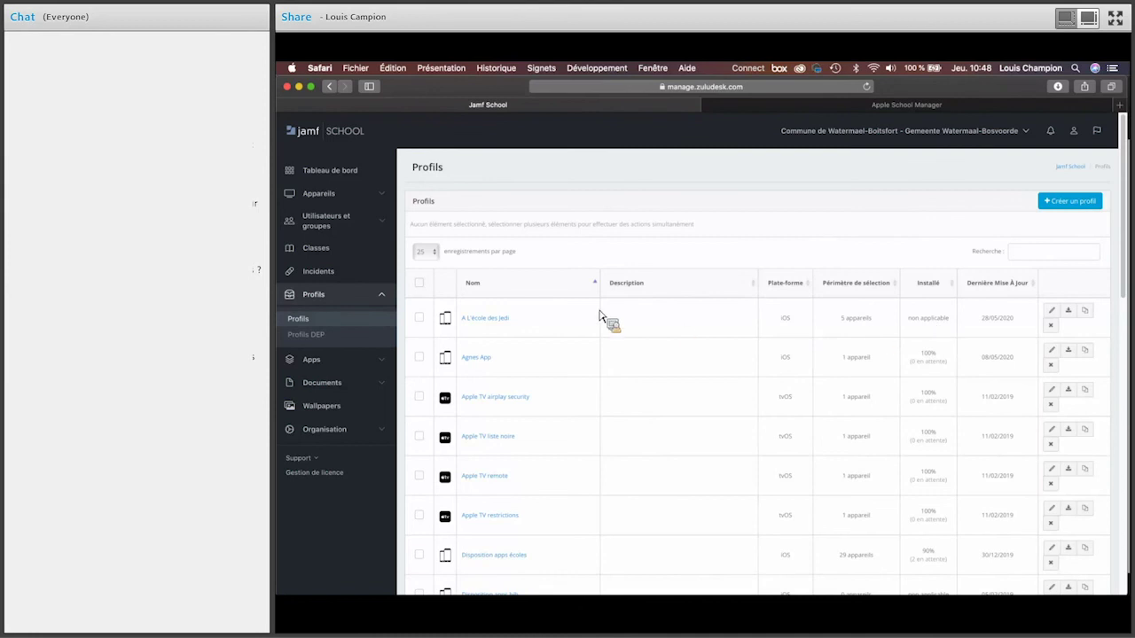
{"action": "left_click", "coordinate": [319, 359]}
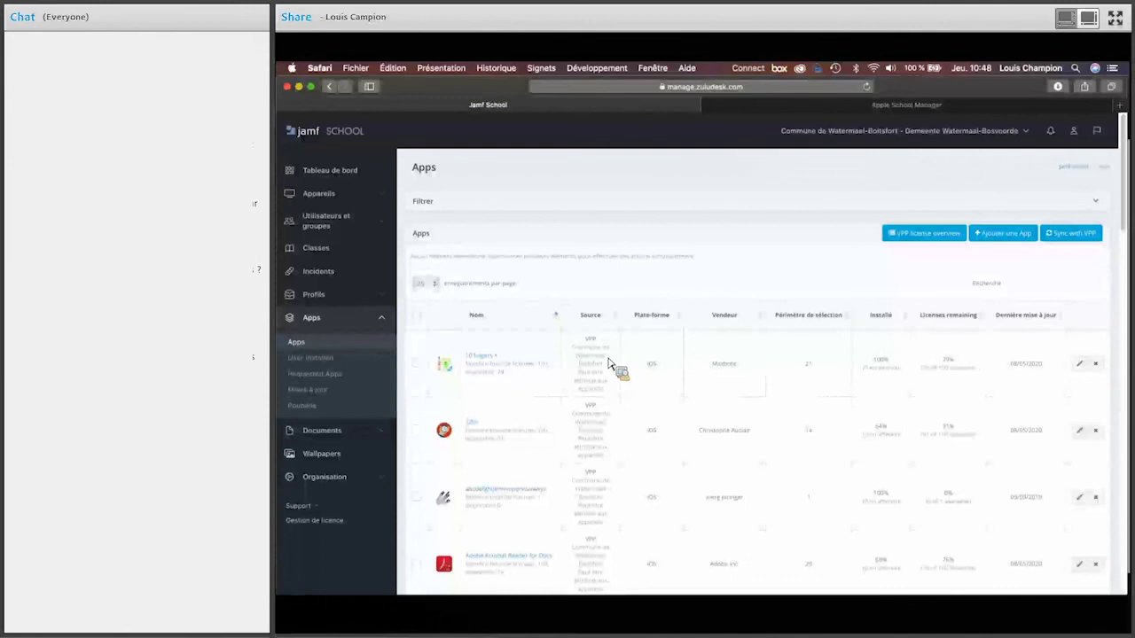
Select only the 10 fingers + app and open Modifier le périmètre de sélection
{"action": "scroll", "coordinate": [614, 365], "scroll_direction": "down", "scroll_amount": 2}
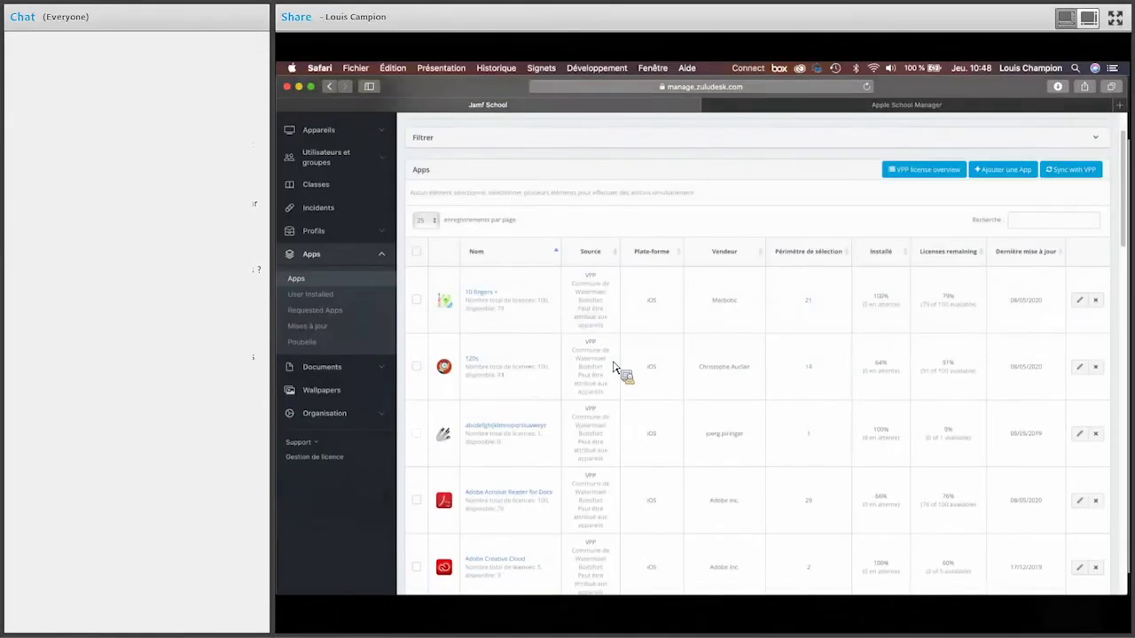
{"action": "scroll", "coordinate": [613, 365], "scroll_direction": "down", "scroll_amount": 1}
{"action": "scroll", "coordinate": [614, 365], "scroll_direction": "down", "scroll_amount": 1}
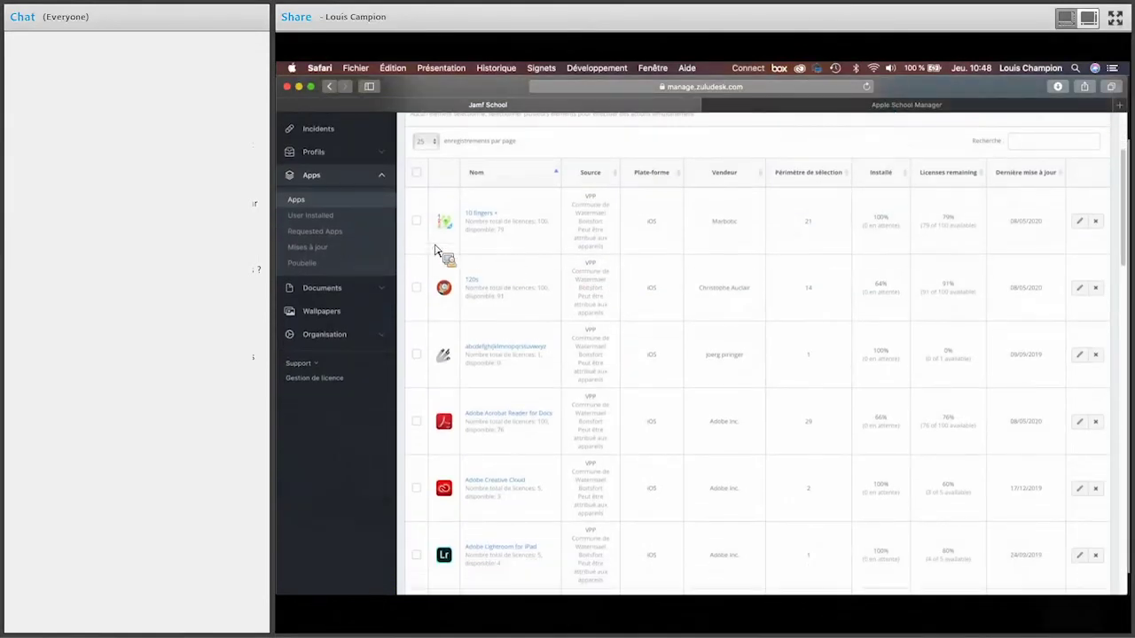
{"action": "left_click", "coordinate": [417, 224]}
{"action": "left_click", "coordinate": [417, 288]}
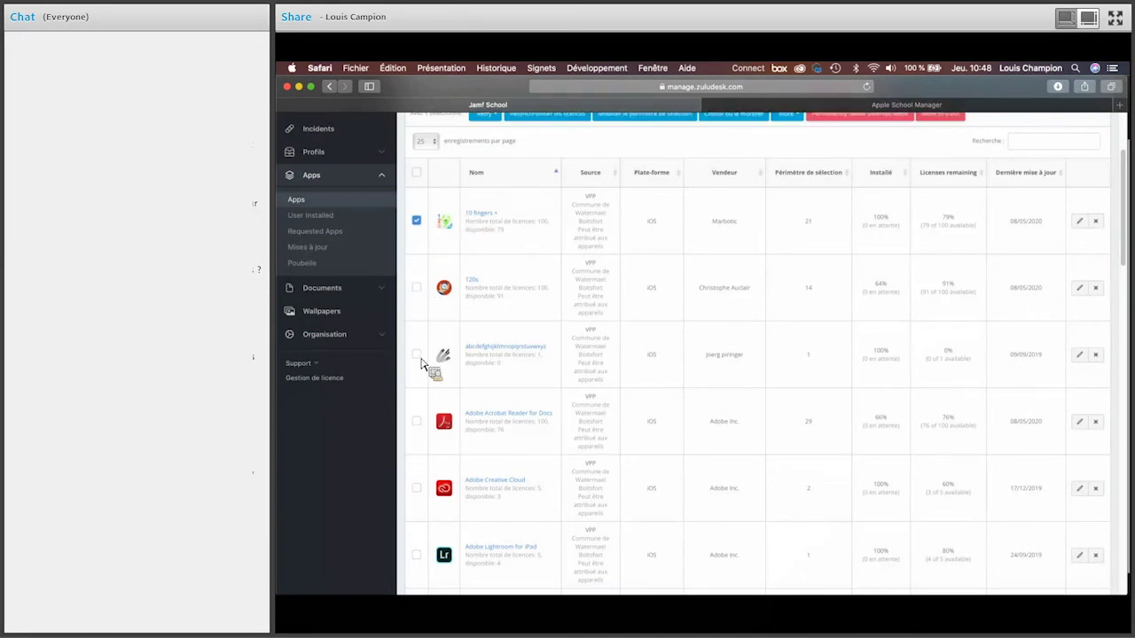
{"action": "left_click", "coordinate": [476, 328]}
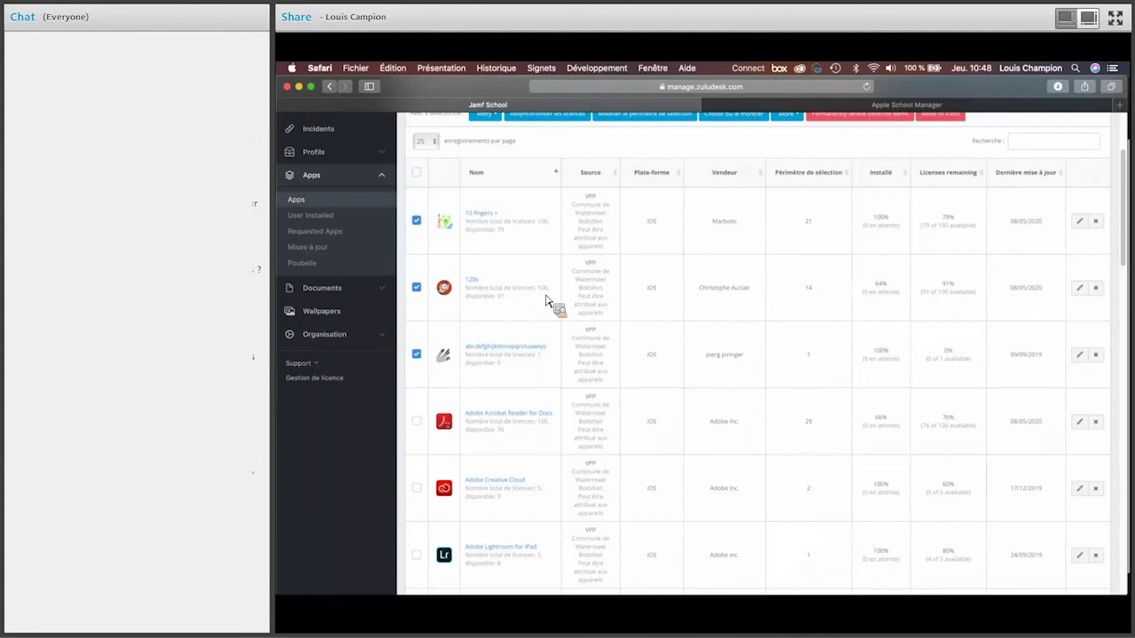
{"action": "scroll", "coordinate": [545, 304], "scroll_direction": "up", "scroll_amount": 3}
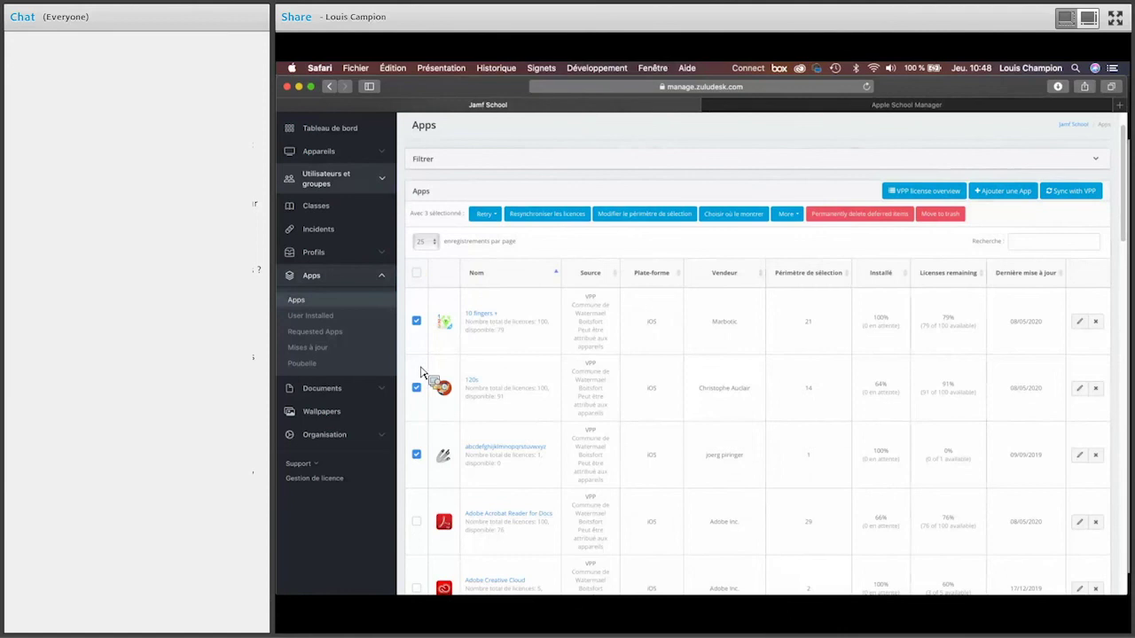
{"action": "left_click", "coordinate": [416, 454]}
{"action": "left_click", "coordinate": [416, 387]}
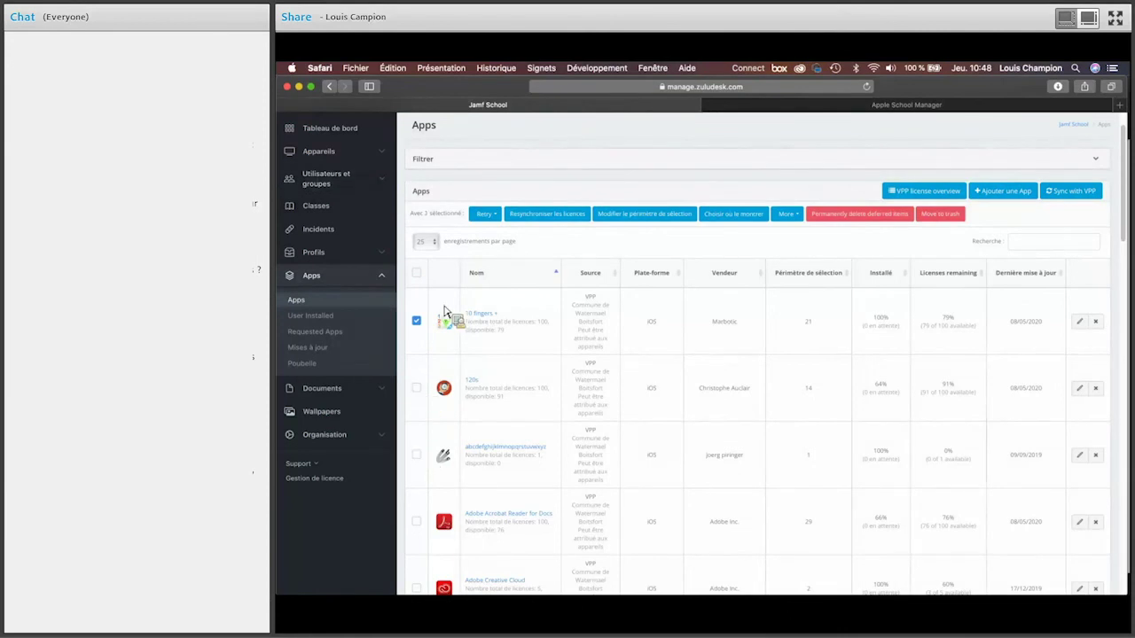
{"action": "left_click", "coordinate": [650, 218]}
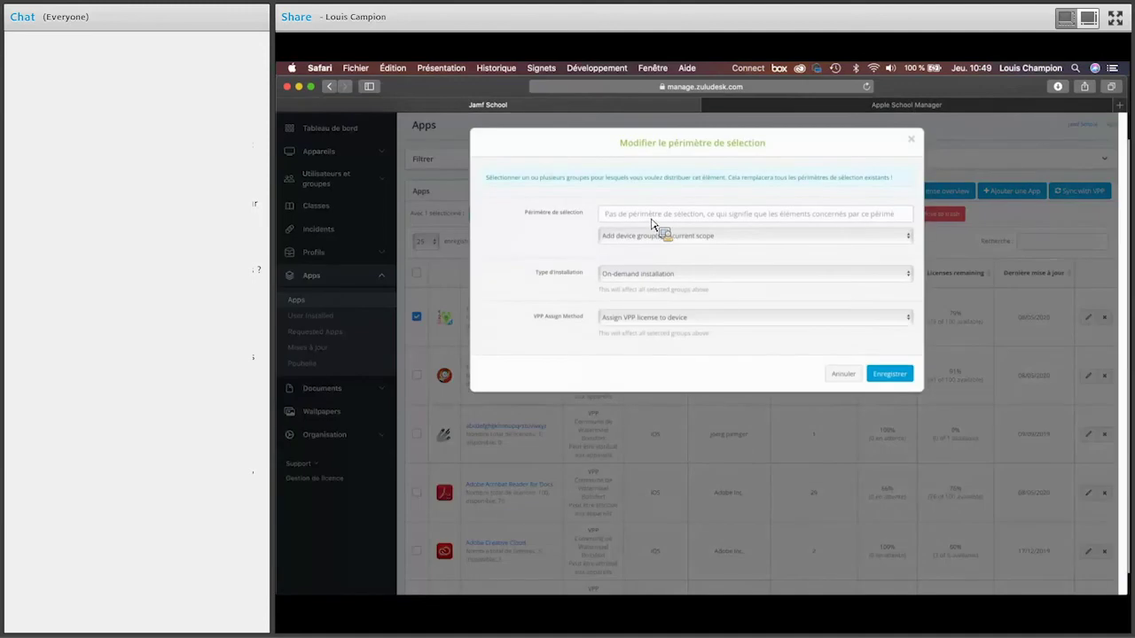
Add the Roseraie (Shared) group to 10 fingers + with Automatic installation and save
{"action": "left_click", "coordinate": [656, 228]}
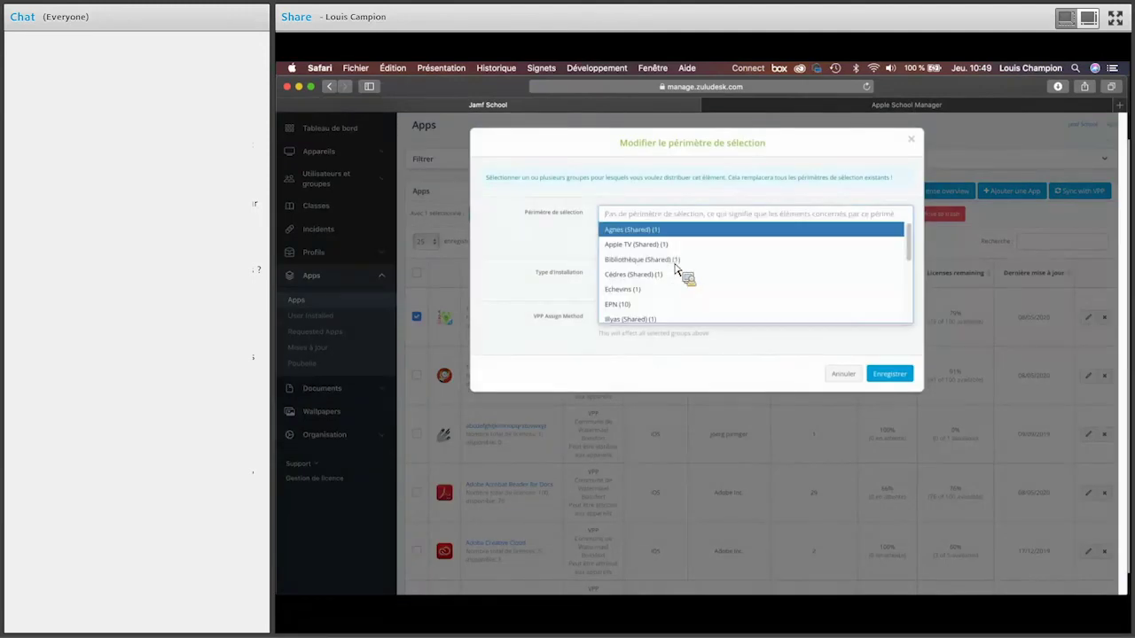
{"action": "scroll", "coordinate": [675, 273], "scroll_direction": "down", "scroll_amount": 3}
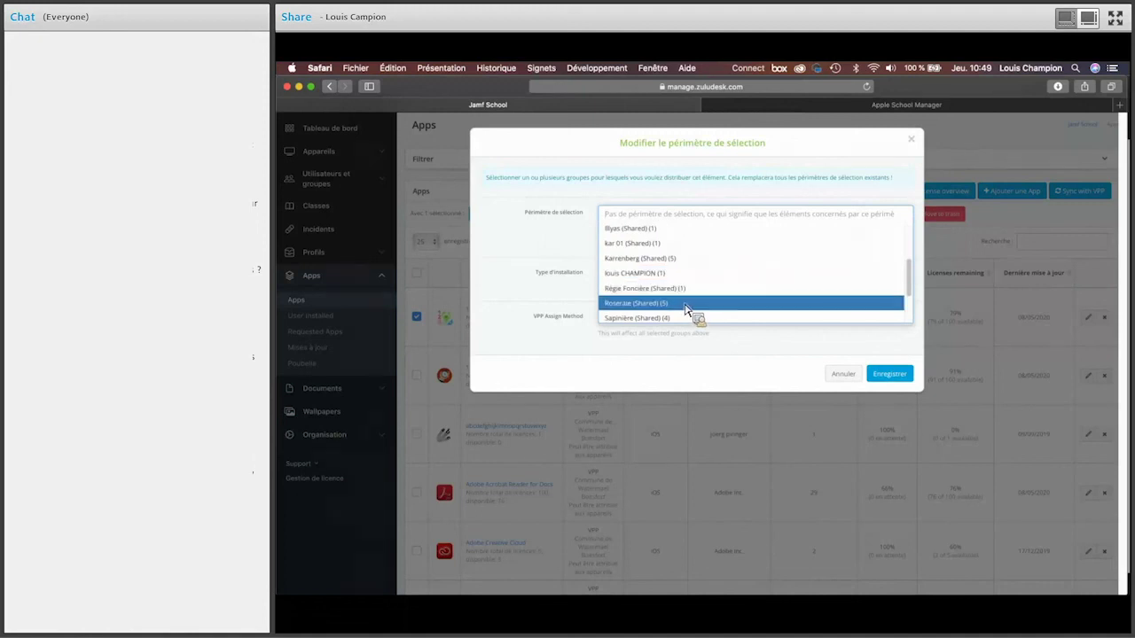
{"action": "left_click", "coordinate": [686, 304]}
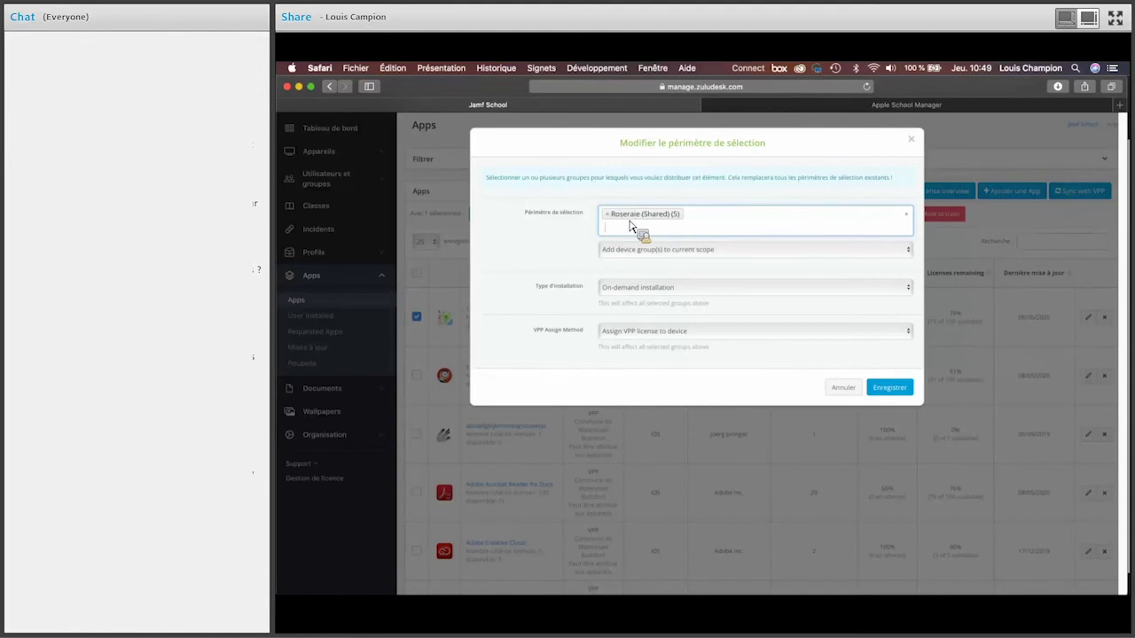
{"action": "left_click", "coordinate": [646, 300]}
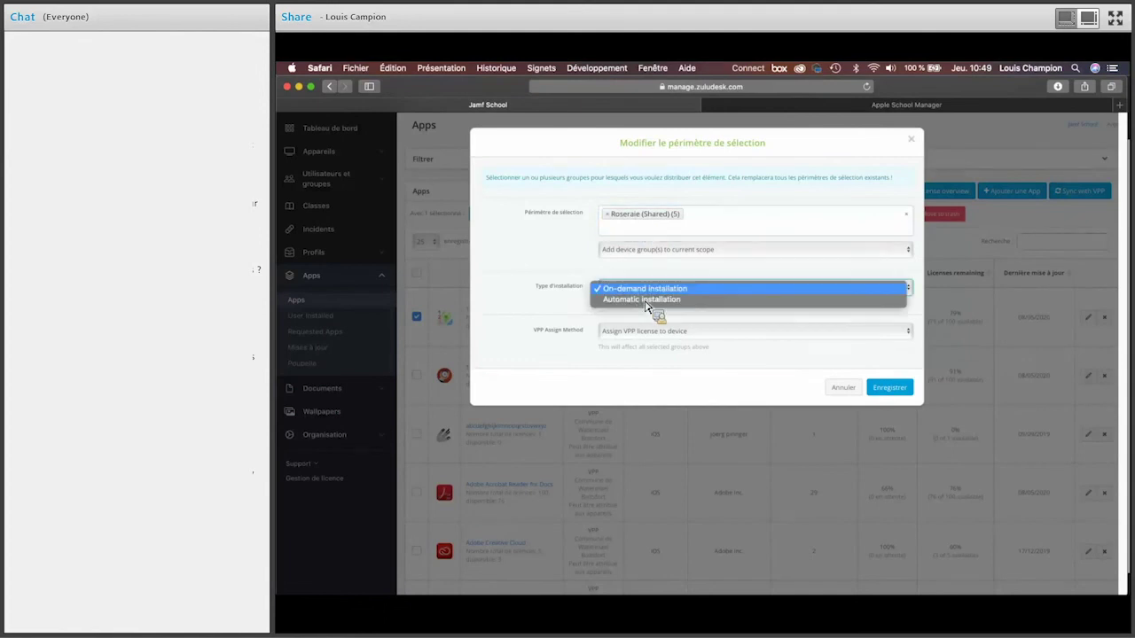
{"action": "left_click", "coordinate": [645, 301]}
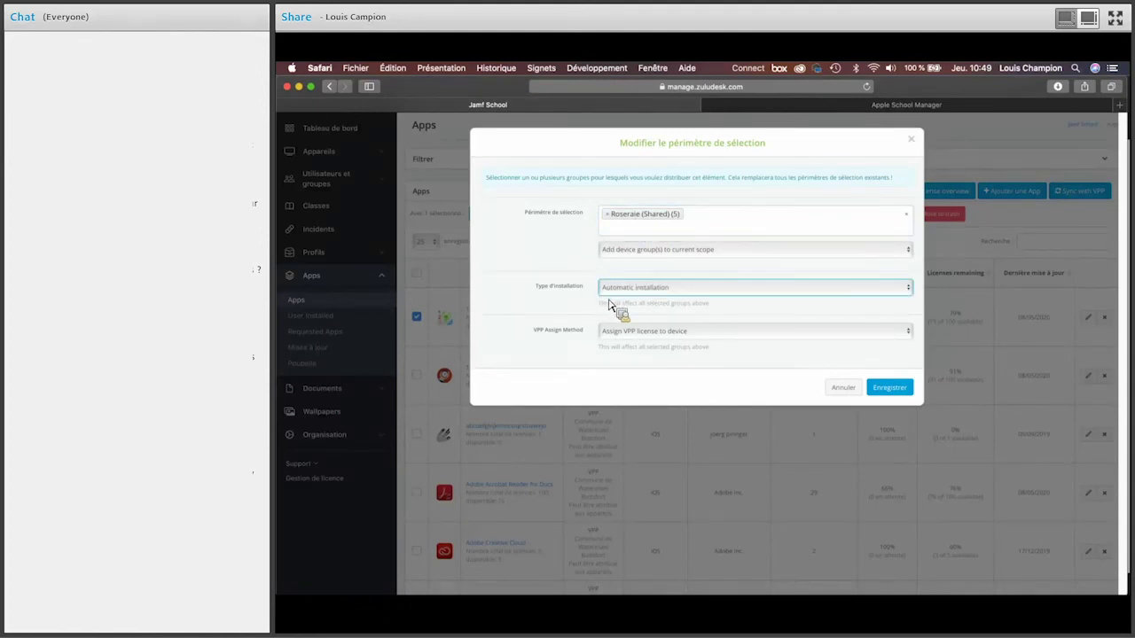
{"action": "left_click", "coordinate": [890, 390]}
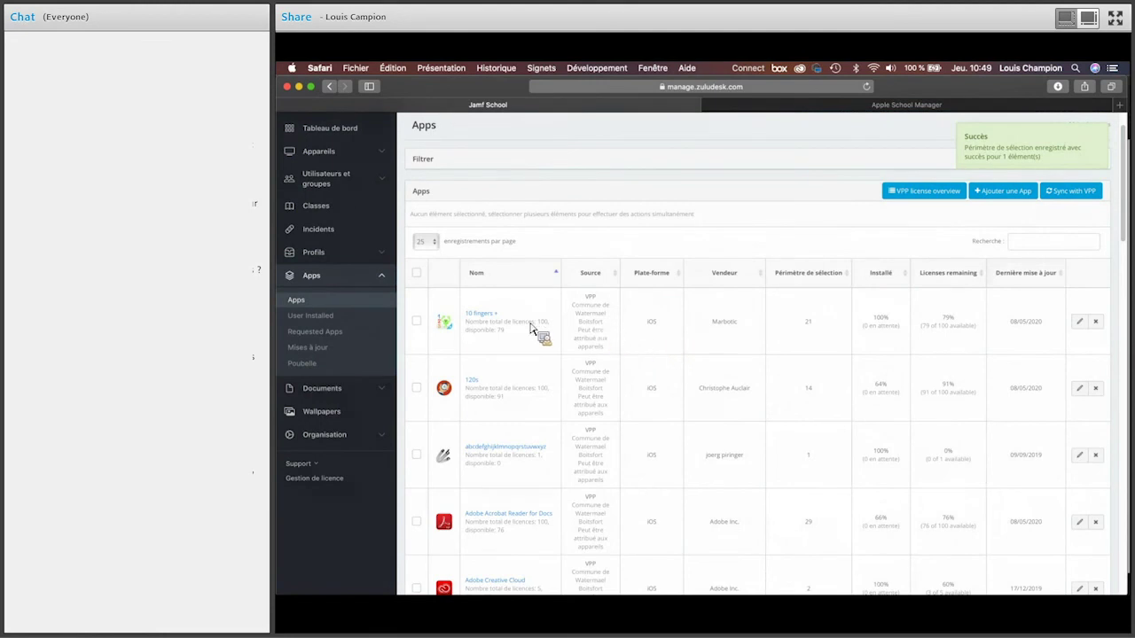
{"action": "left_click", "coordinate": [489, 317]}
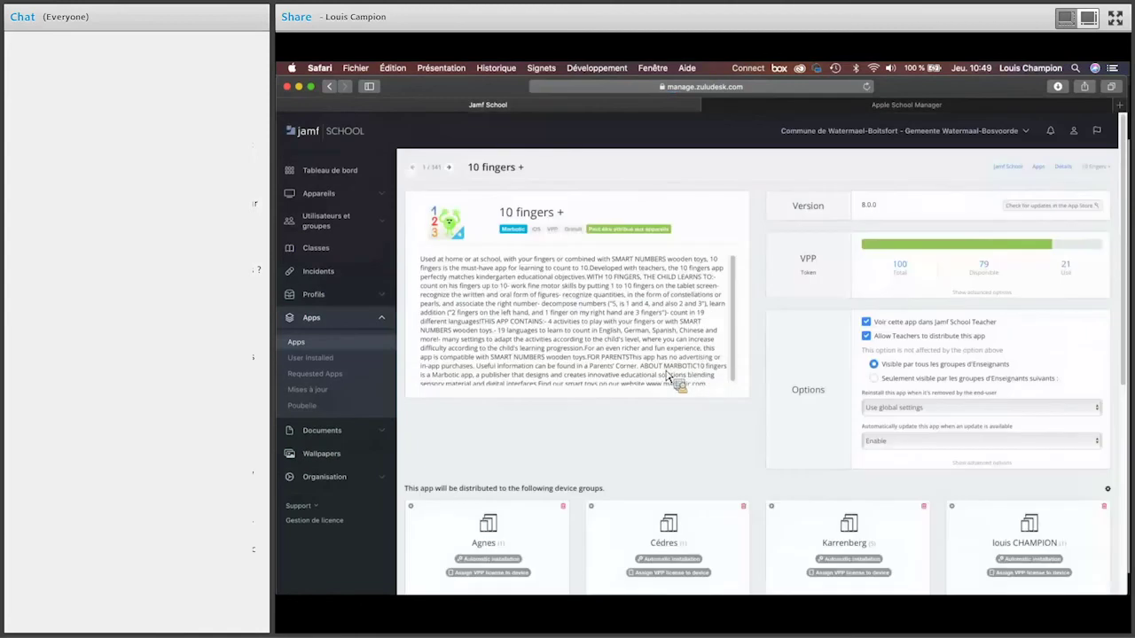
Add TICE-othèque to the 10 fingers + device groups and switch it to automatic installation
{"action": "scroll", "coordinate": [549, 262], "scroll_direction": "down", "scroll_amount": 2}
{"action": "scroll", "coordinate": [829, 448], "scroll_direction": "down", "scroll_amount": 4}
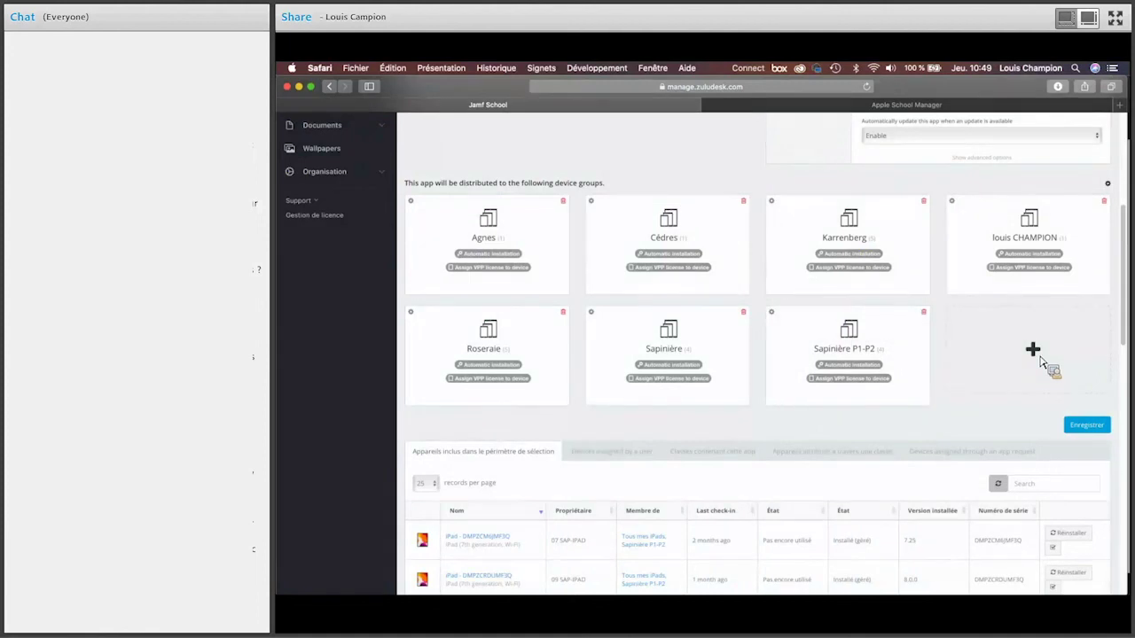
{"action": "left_click", "coordinate": [1098, 368]}
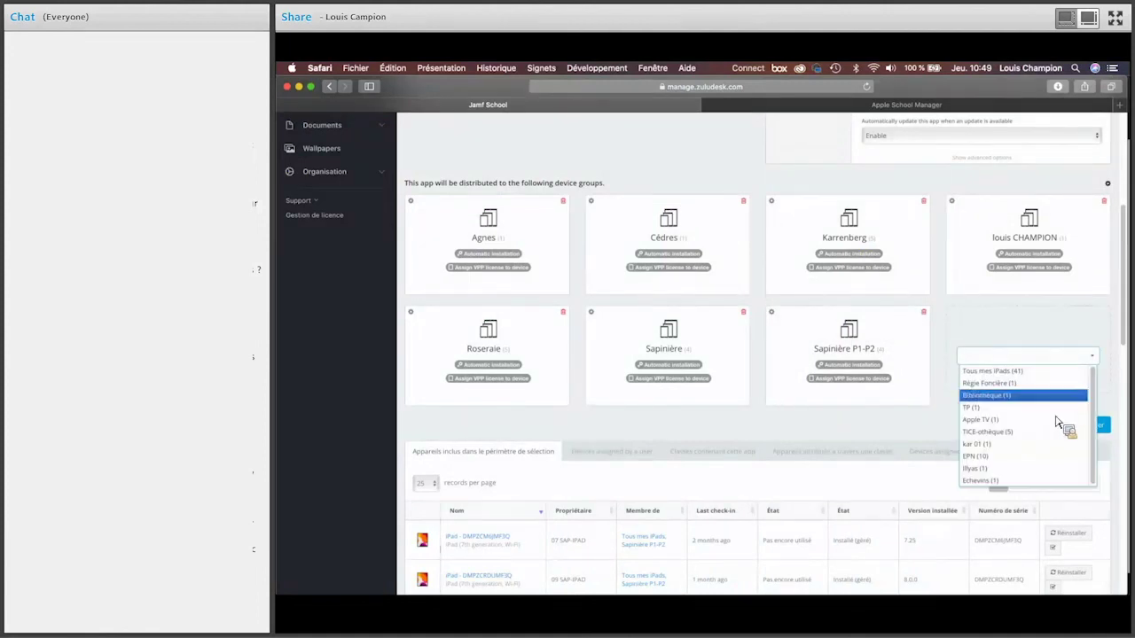
{"action": "scroll", "coordinate": [1059, 413], "scroll_direction": "down", "scroll_amount": 1}
{"action": "left_click", "coordinate": [1031, 403]}
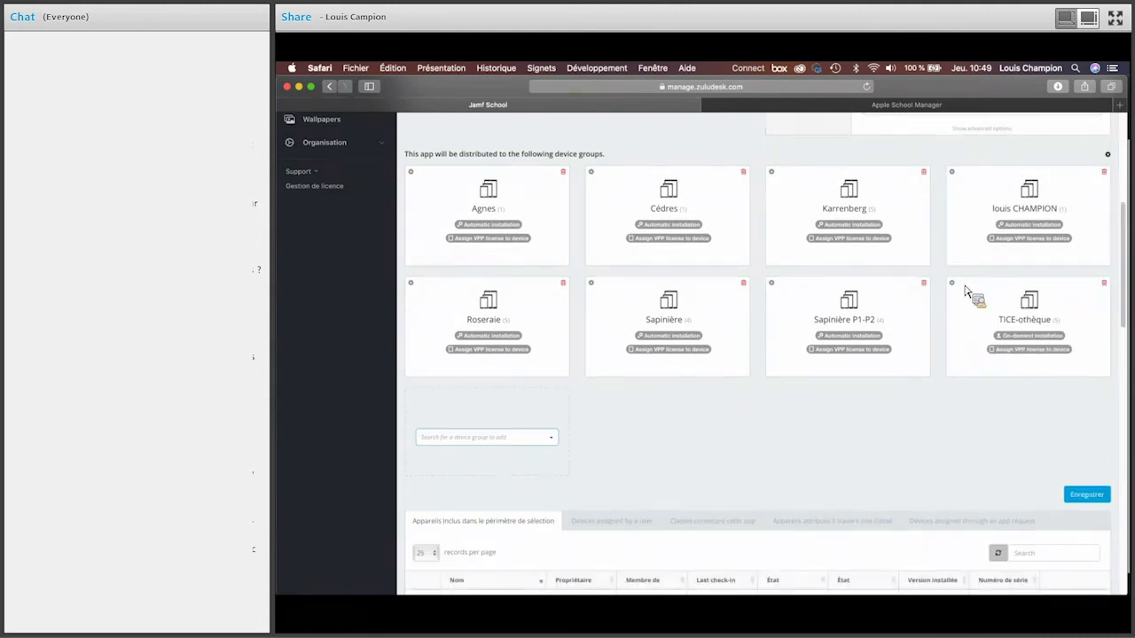
{"action": "left_click", "coordinate": [980, 308]}
{"action": "left_click", "coordinate": [981, 304]}
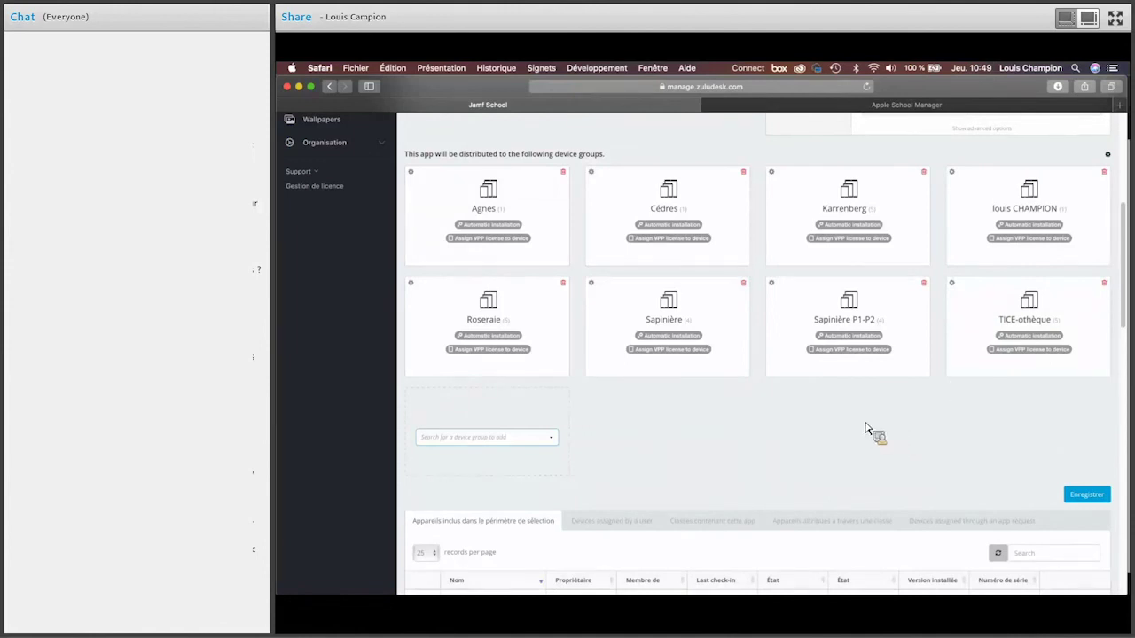
{"action": "scroll", "coordinate": [867, 428], "scroll_direction": "down", "scroll_amount": 1}
{"action": "scroll", "coordinate": [843, 435], "scroll_direction": "down", "scroll_amount": 2}
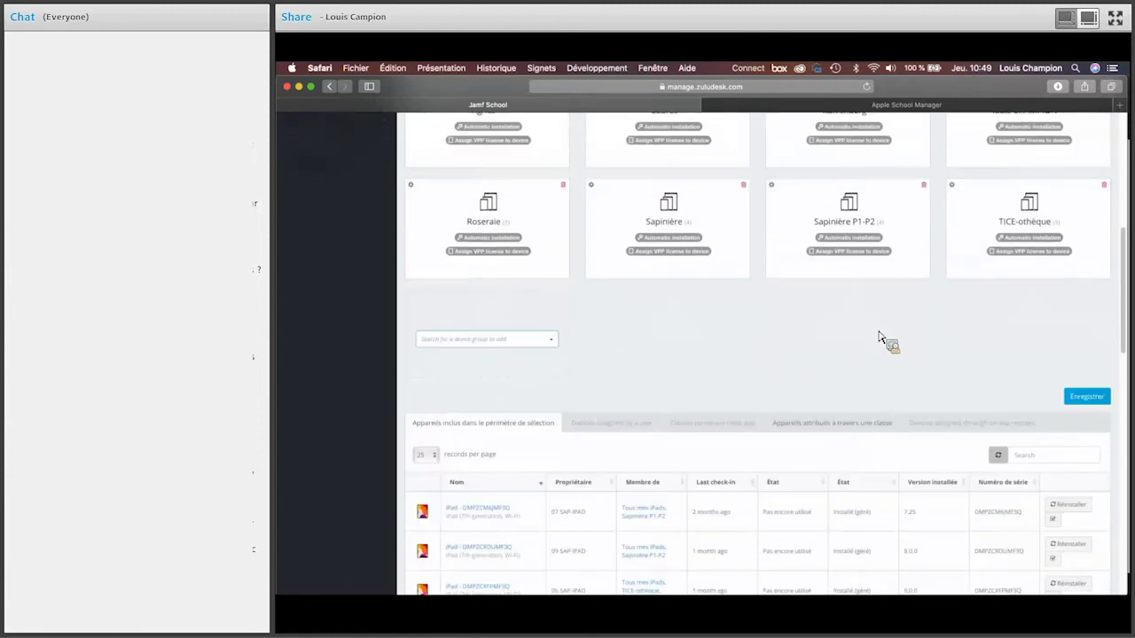
{"action": "scroll", "coordinate": [878, 337], "scroll_direction": "down", "scroll_amount": 5}
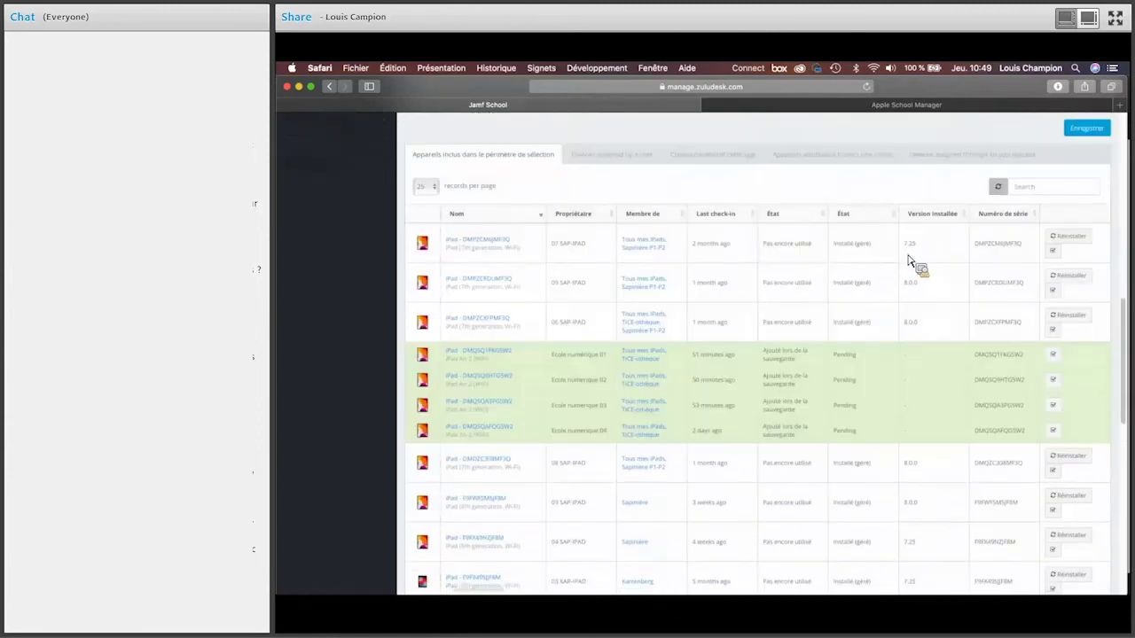
{"action": "scroll", "coordinate": [913, 263], "scroll_direction": "down", "scroll_amount": 1}
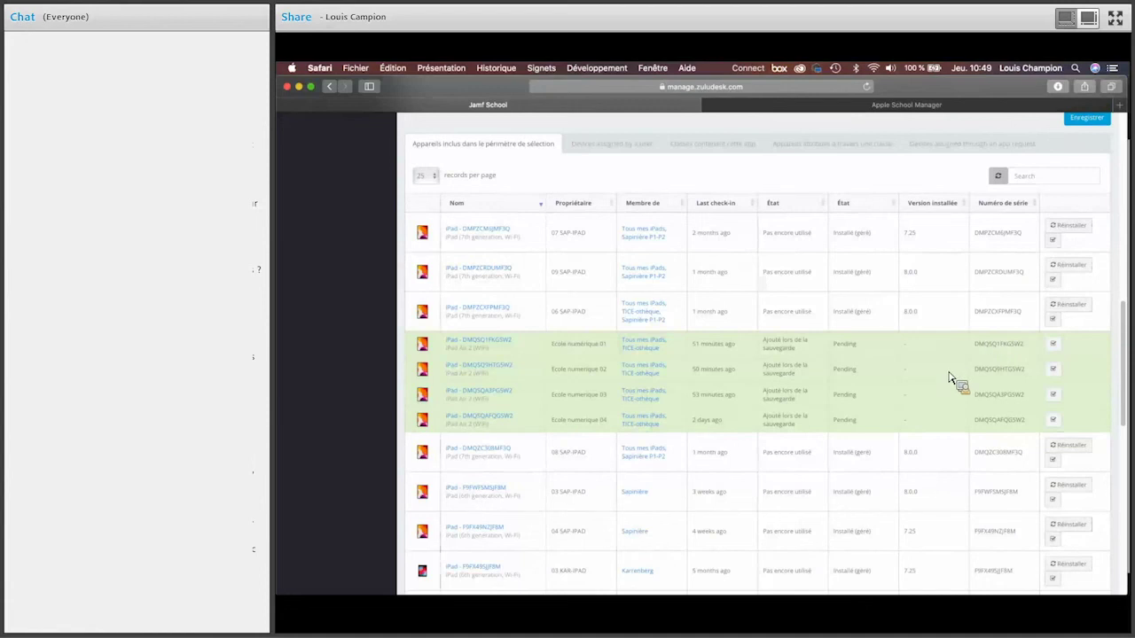
{"action": "scroll", "coordinate": [824, 333], "scroll_direction": "up", "scroll_amount": 4}
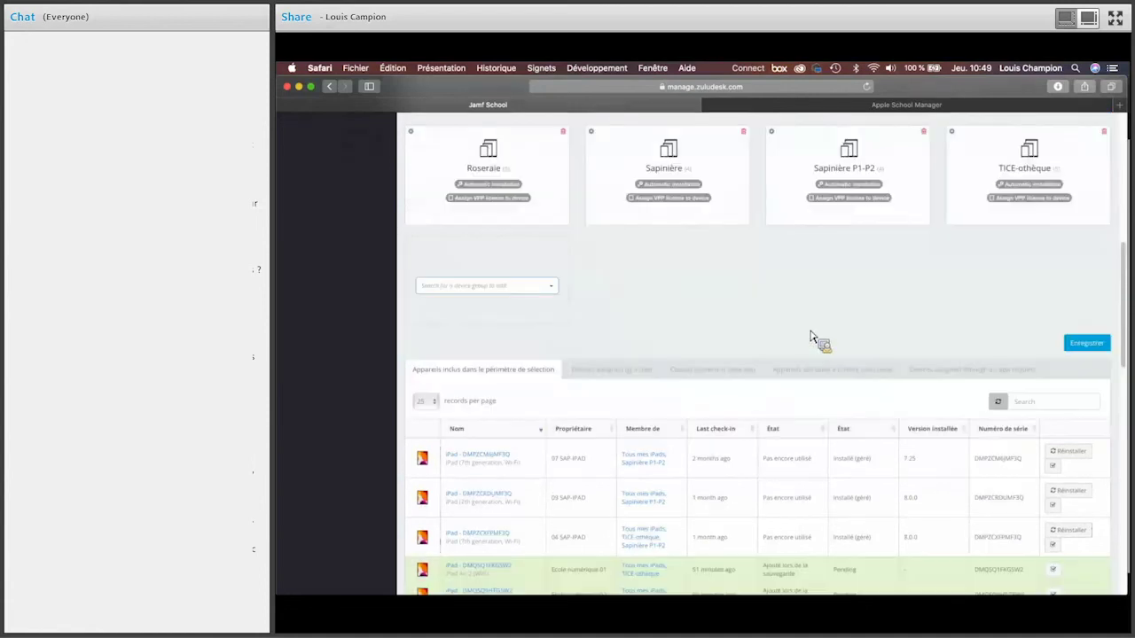
{"action": "scroll", "coordinate": [816, 341], "scroll_direction": "up", "scroll_amount": 4}
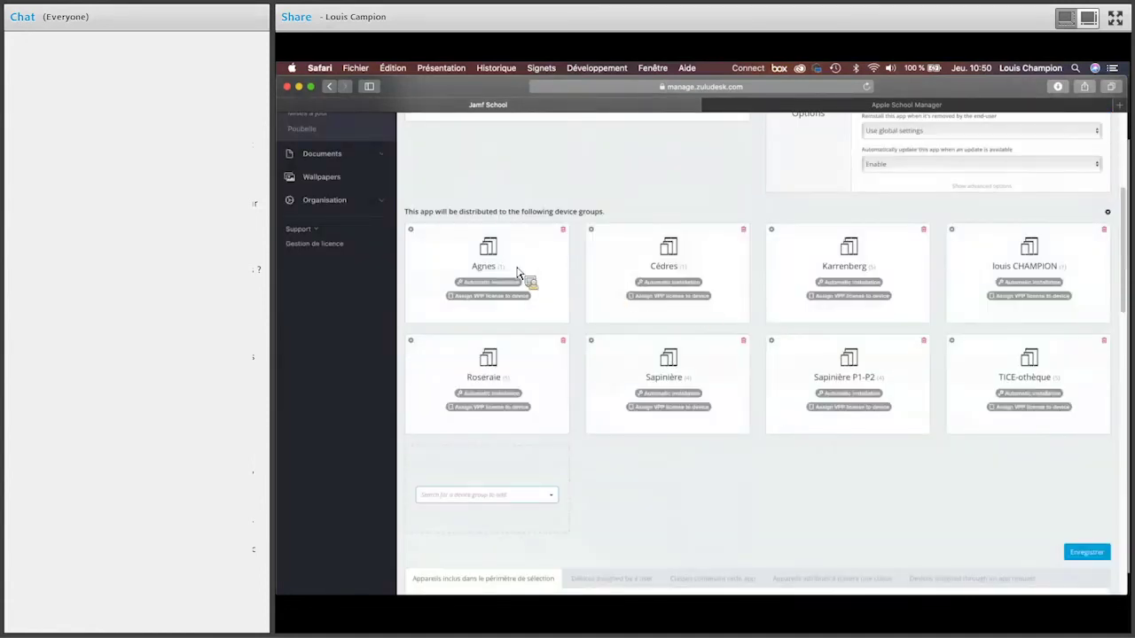
{"action": "scroll", "coordinate": [515, 266], "scroll_direction": "up", "scroll_amount": 5}
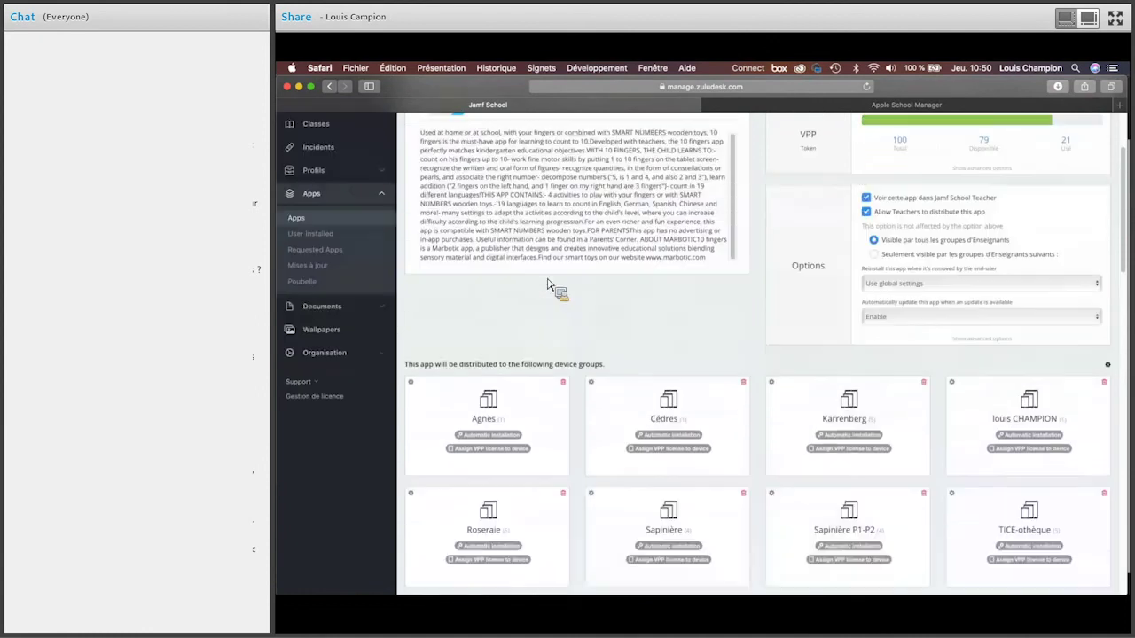
{"action": "scroll", "coordinate": [552, 284], "scroll_direction": "up", "scroll_amount": 2}
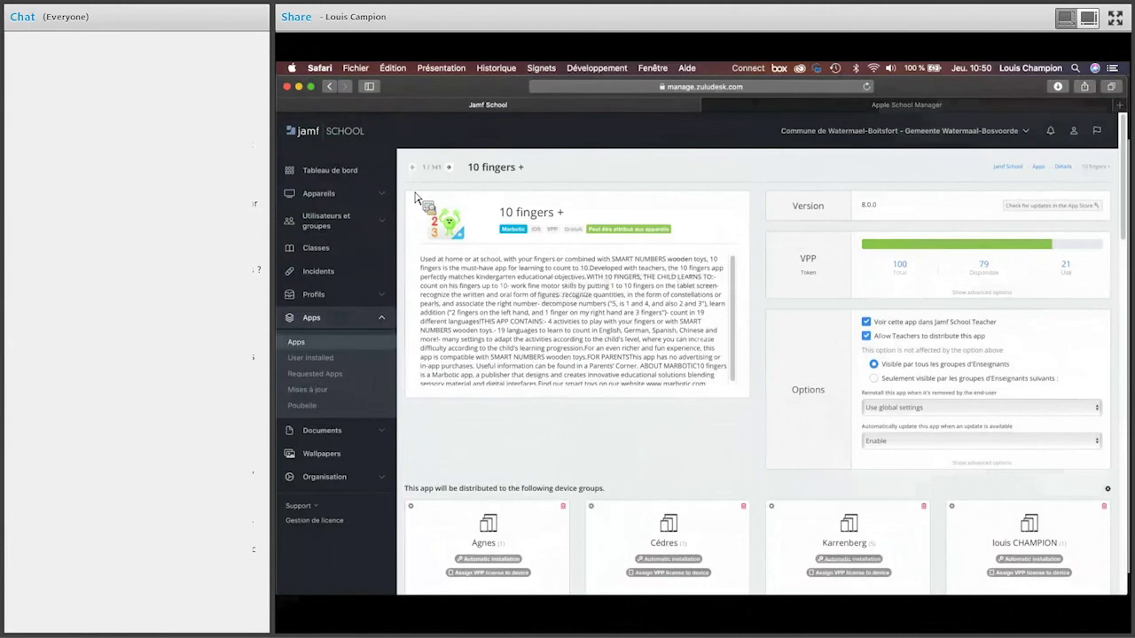
Select 10 fingers + and choose 'Montrer dans l'app Teacher pour tous les Groupes d'Enseignants'
{"action": "left_click", "coordinate": [324, 324]}
{"action": "right_click", "coordinate": [312, 319]}
{"action": "key", "text": "Escape"}
{"action": "left_click", "coordinate": [309, 319]}
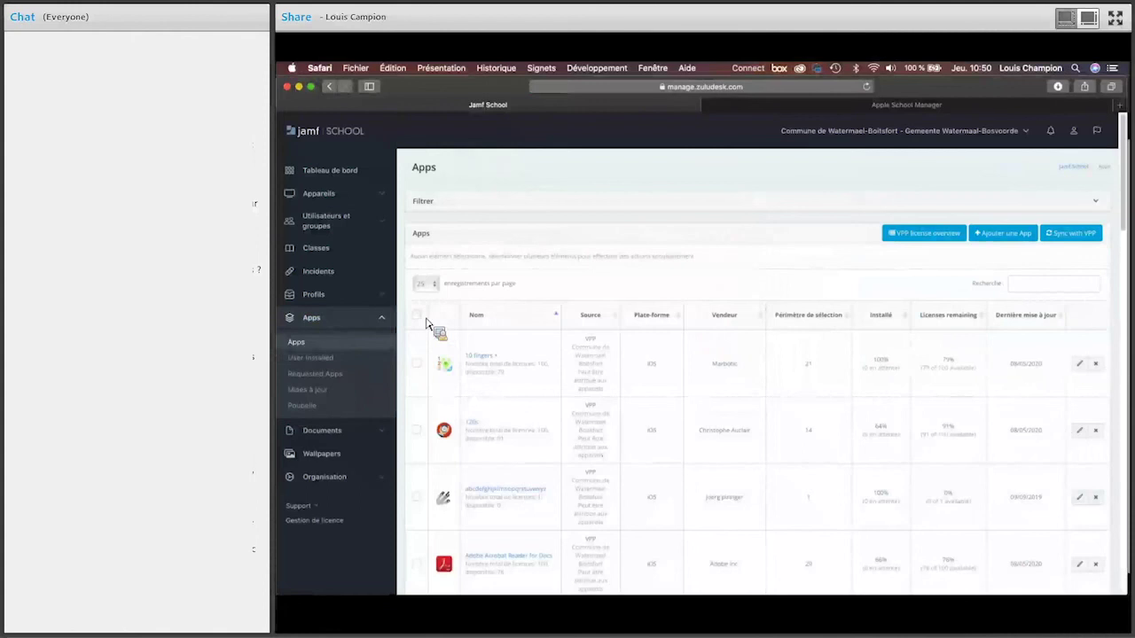
{"action": "left_click", "coordinate": [417, 364]}
{"action": "left_click", "coordinate": [741, 261]}
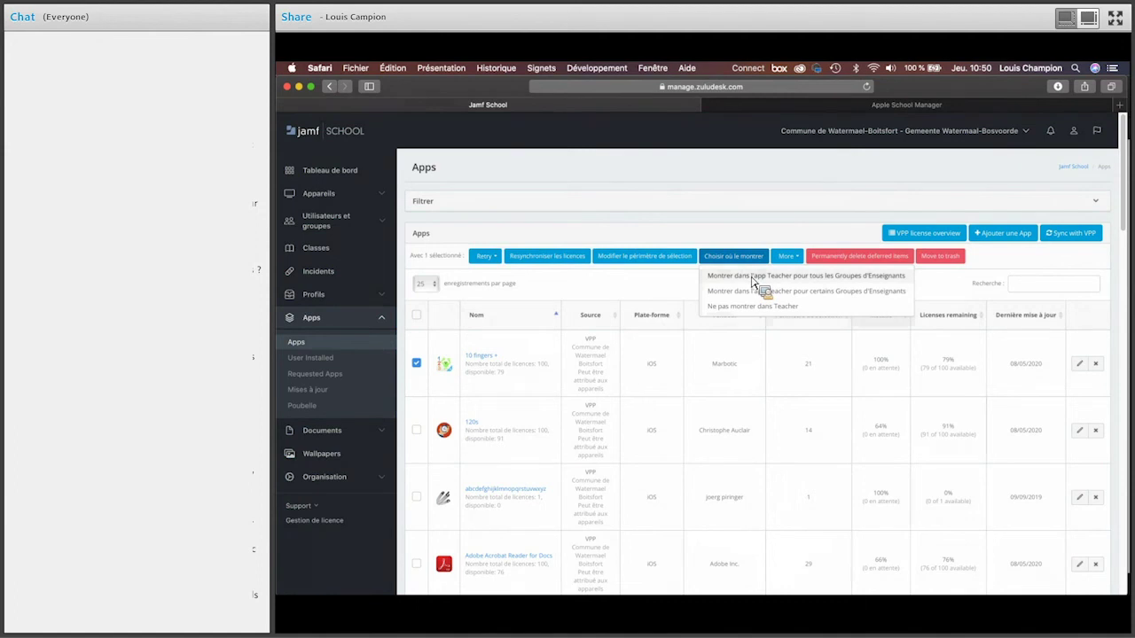
{"action": "left_click", "coordinate": [744, 277]}
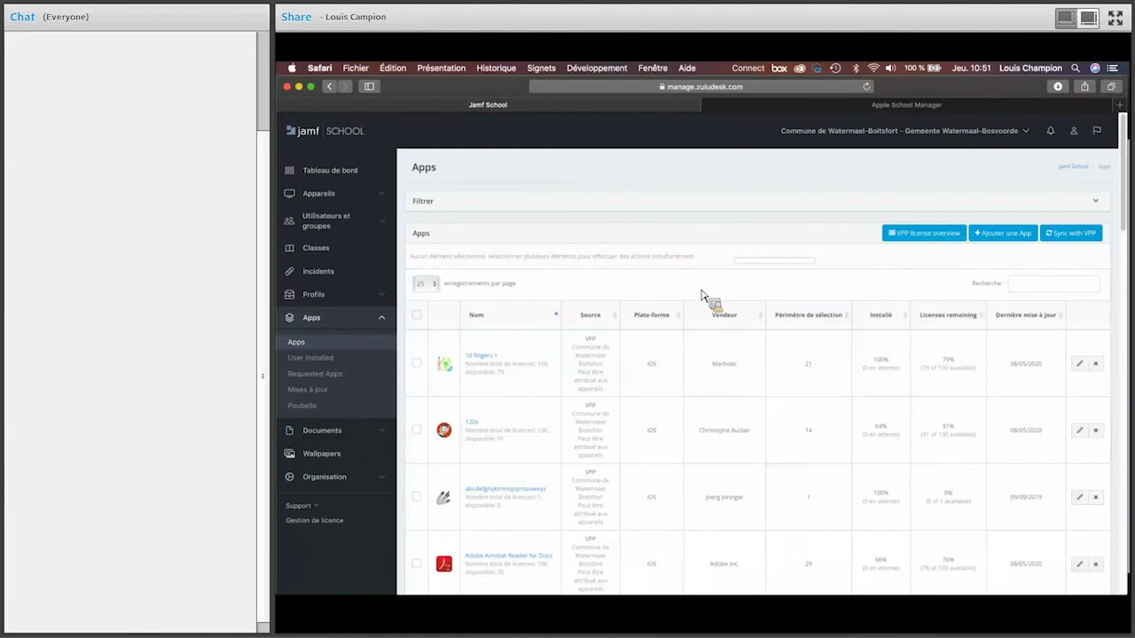
Open the Documents list from the sidebar, then move over to the Apple School Manager tab
{"action": "left_click", "coordinate": [323, 431]}
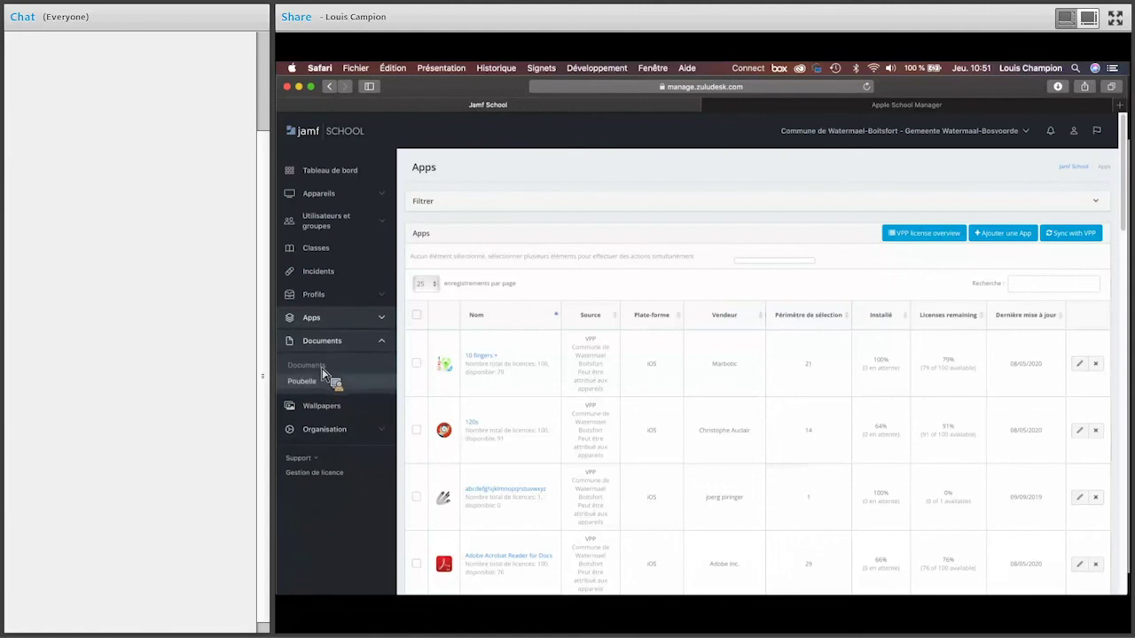
{"action": "left_click", "coordinate": [317, 367]}
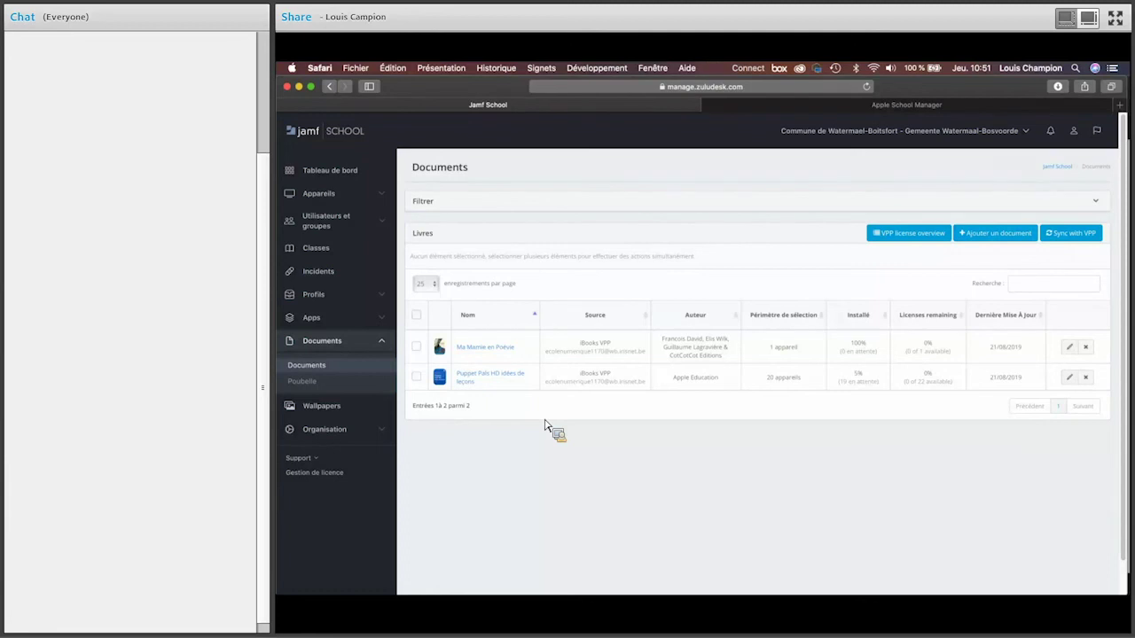
{"action": "left_click_drag", "start_coordinate": [546, 425], "coordinate": [486, 319]}
{"action": "left_click_drag", "start_coordinate": [486, 319], "coordinate": [748, 197]}
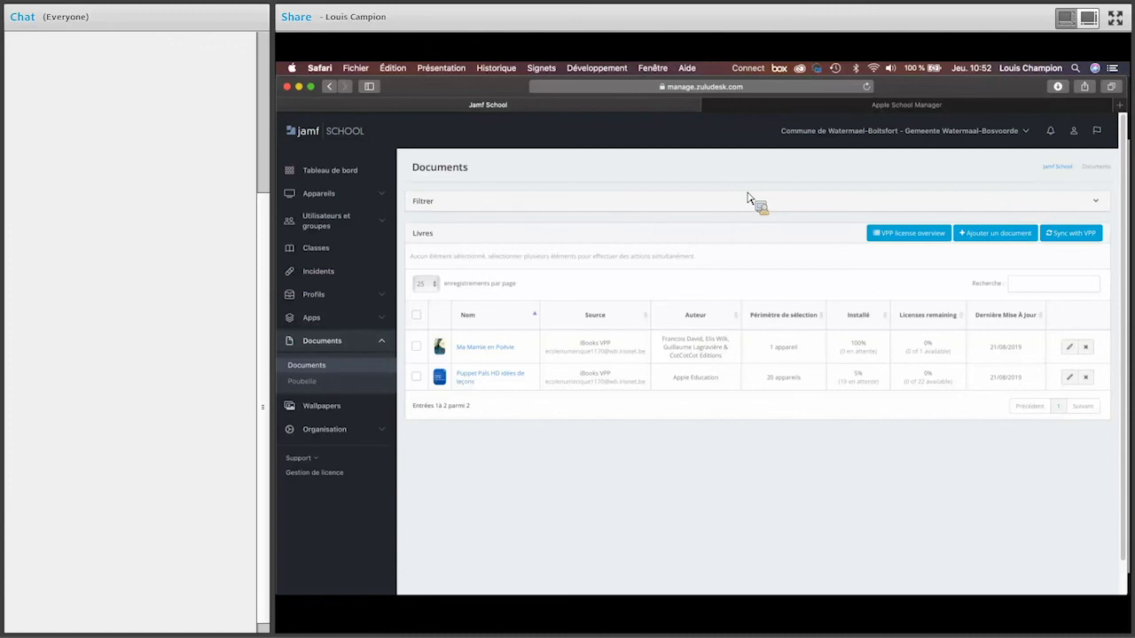
{"action": "left_click_drag", "start_coordinate": [747, 197], "coordinate": [324, 405]}
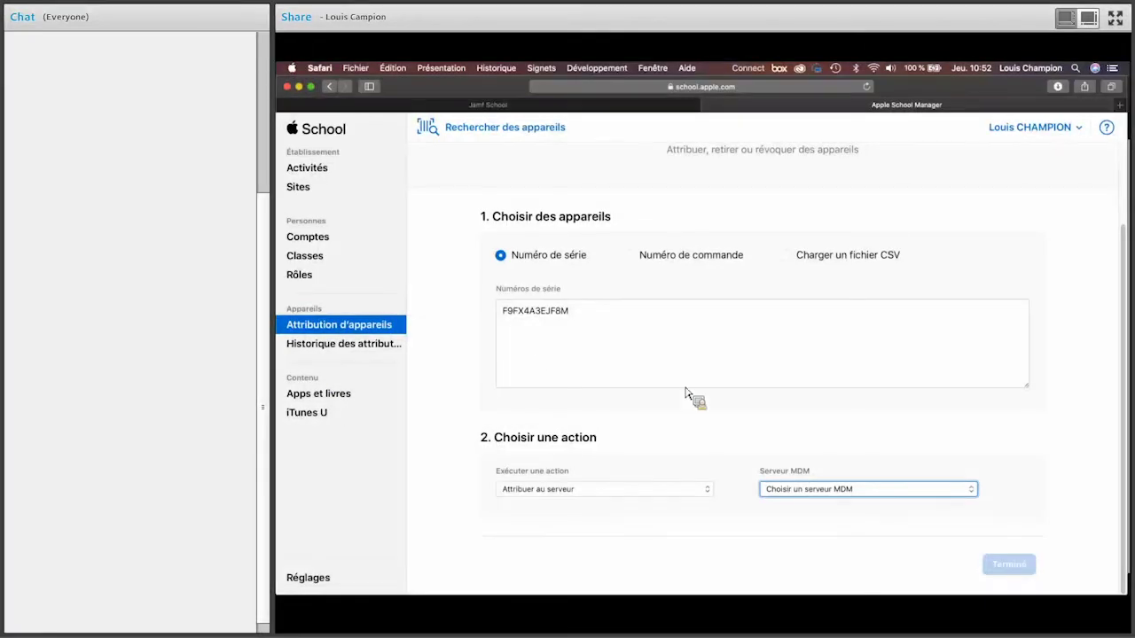
Sign back in with the saved password and open Apps et livres, listing 147 apps and 7 books
{"action": "left_click", "coordinate": [341, 400]}
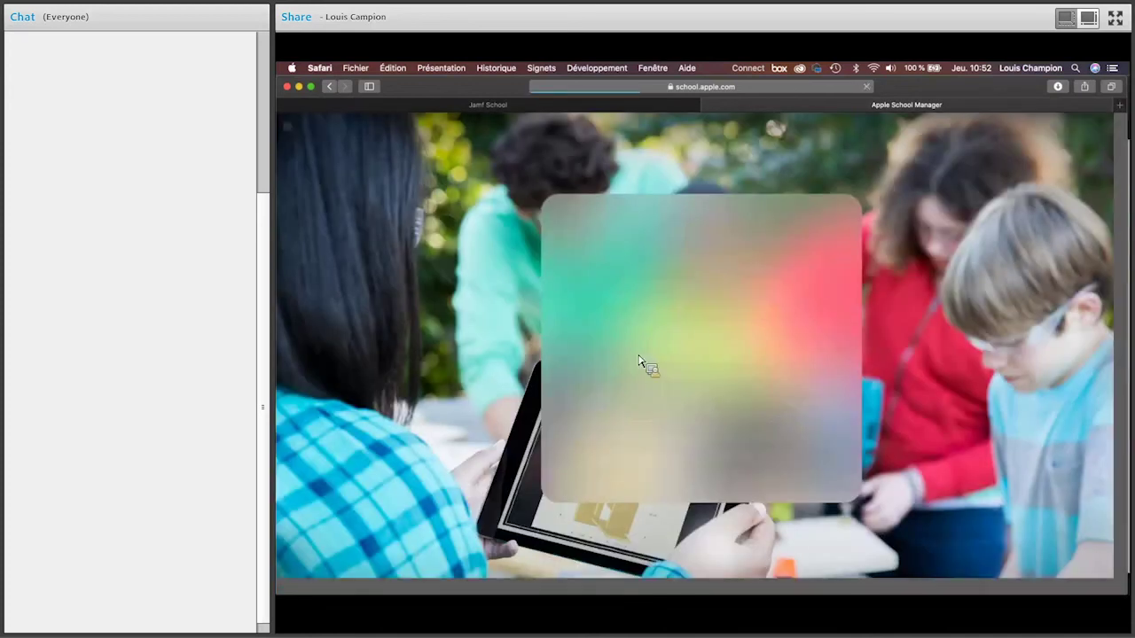
{"action": "left_click", "coordinate": [778, 372]}
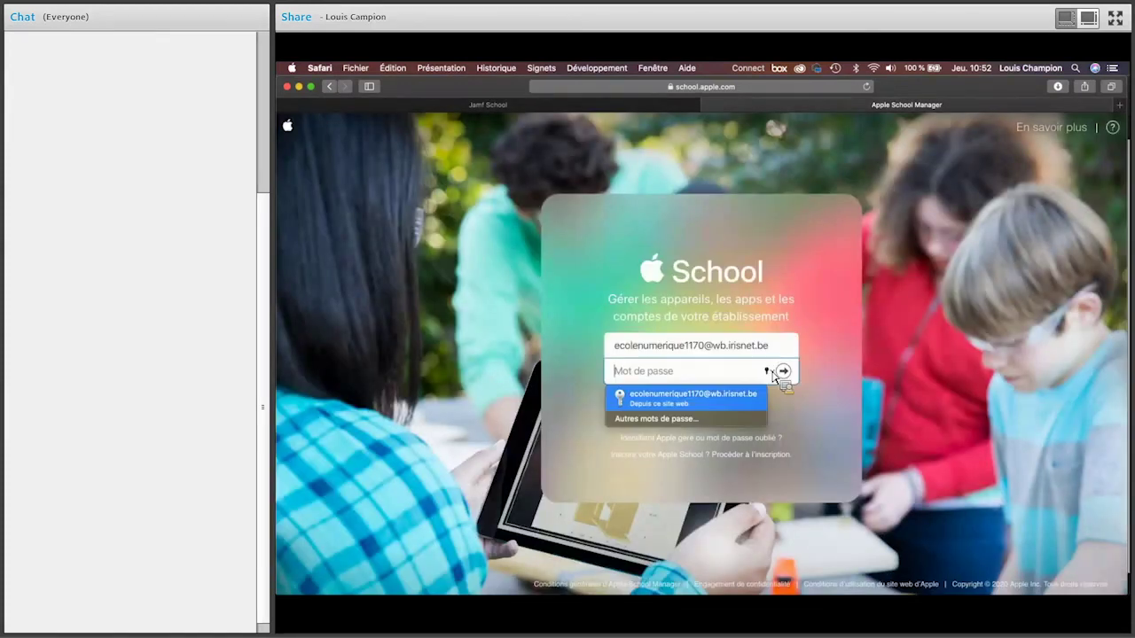
{"action": "key", "text": "Return"}
{"action": "left_click", "coordinate": [783, 372]}
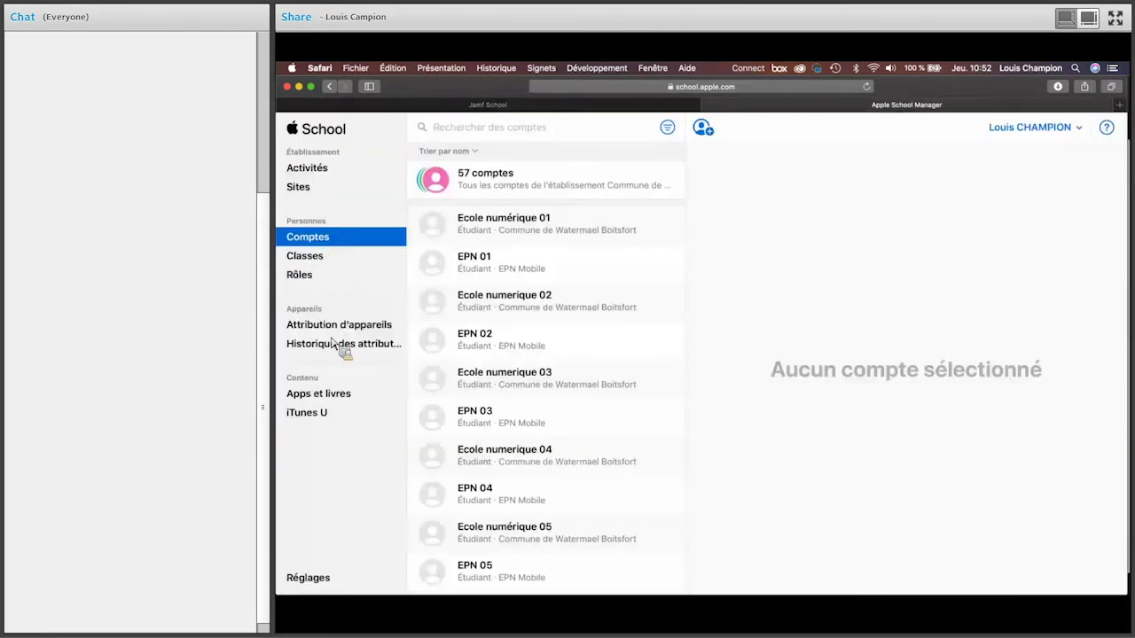
{"action": "left_click", "coordinate": [335, 326]}
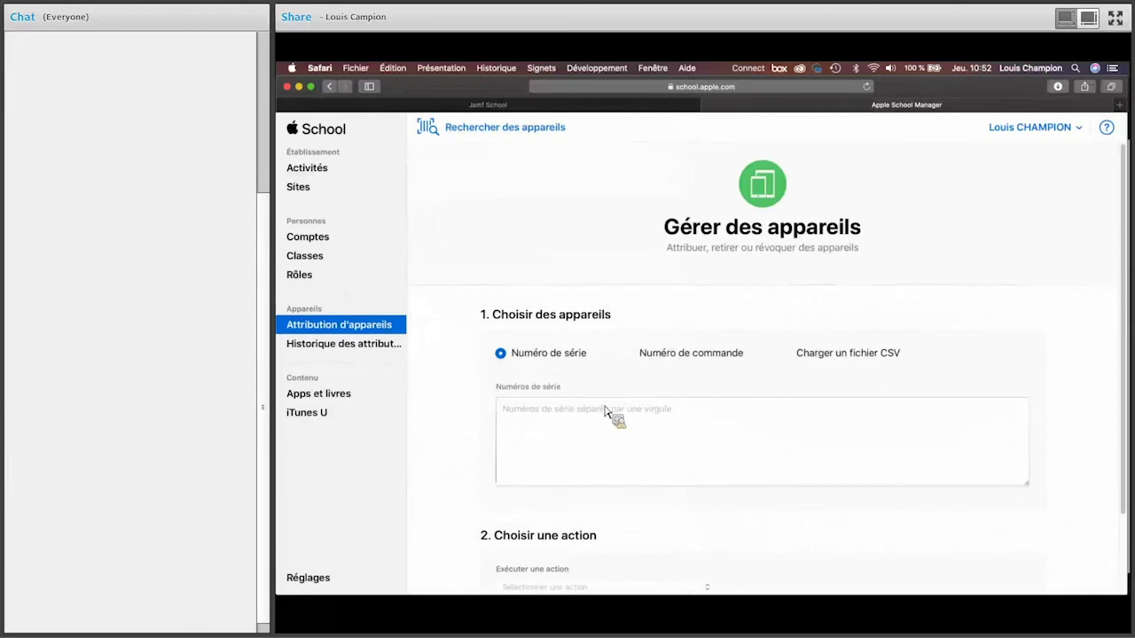
{"action": "scroll", "coordinate": [558, 346], "scroll_direction": "down", "scroll_amount": 2}
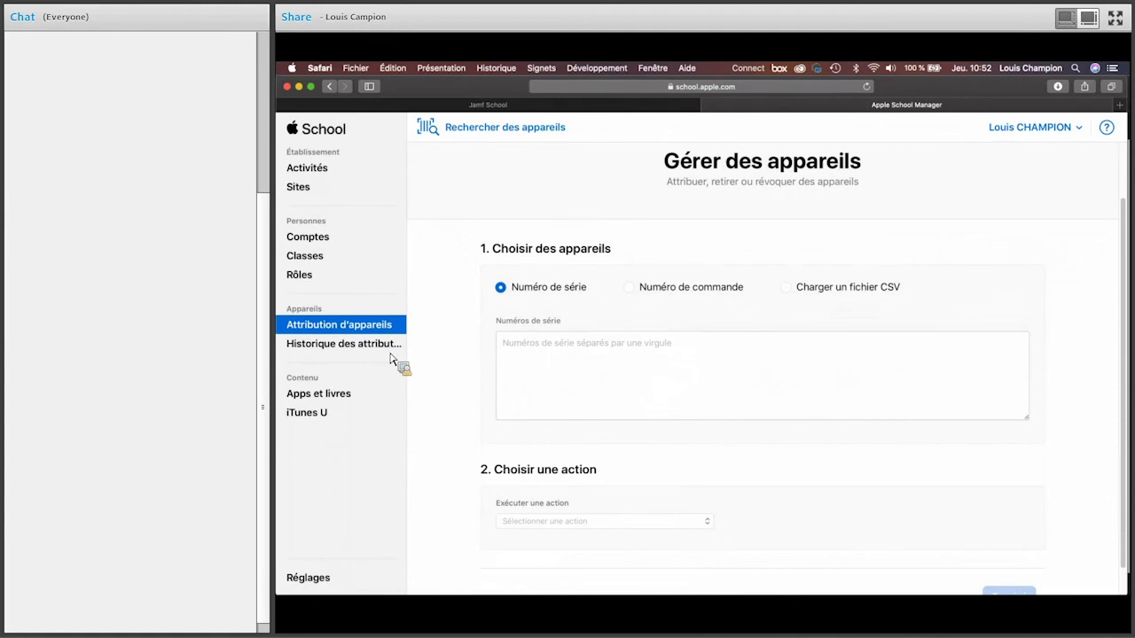
{"action": "left_click", "coordinate": [340, 401]}
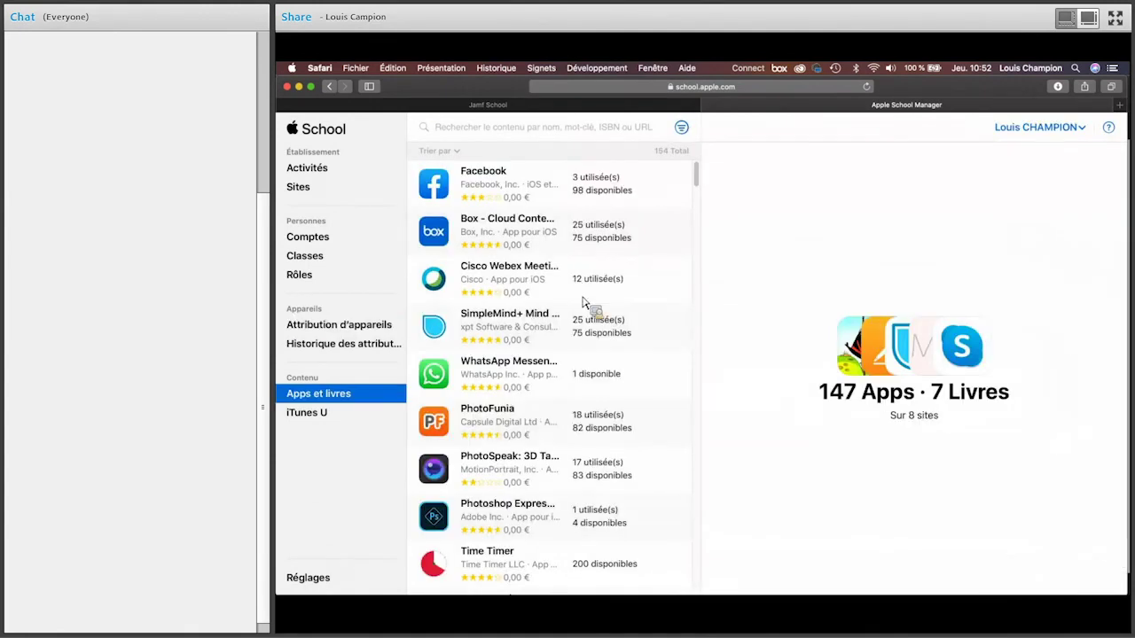
Browse the apps list and view the licence details for Notability
{"action": "scroll", "coordinate": [585, 304], "scroll_direction": "down", "scroll_amount": 3}
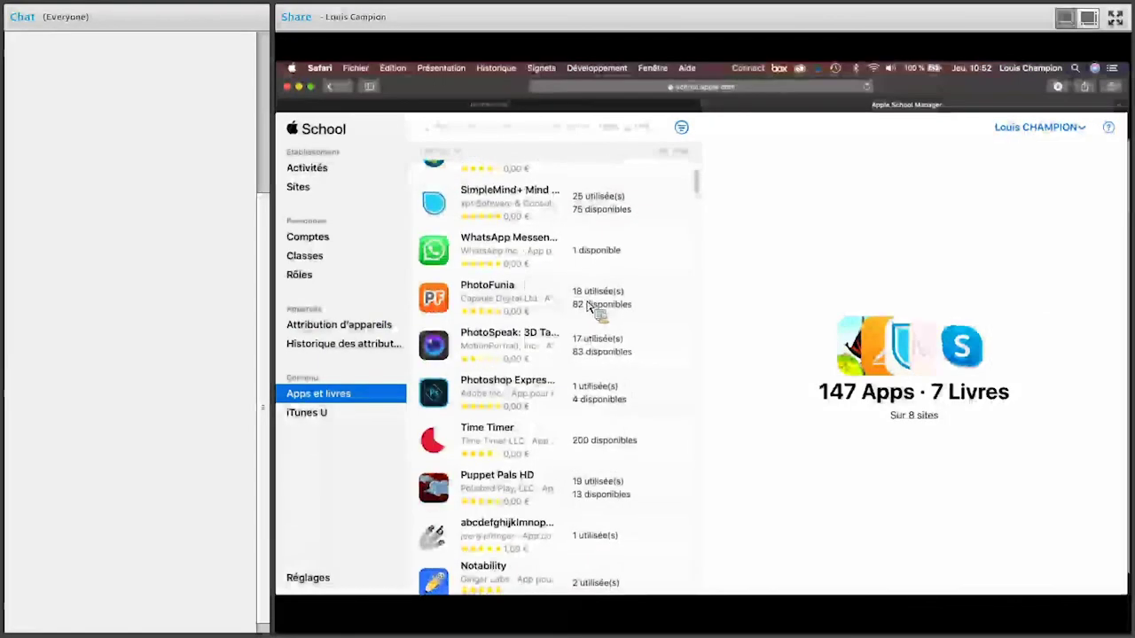
{"action": "scroll", "coordinate": [588, 306], "scroll_direction": "up", "scroll_amount": 1}
{"action": "scroll", "coordinate": [543, 250], "scroll_direction": "up", "scroll_amount": 2}
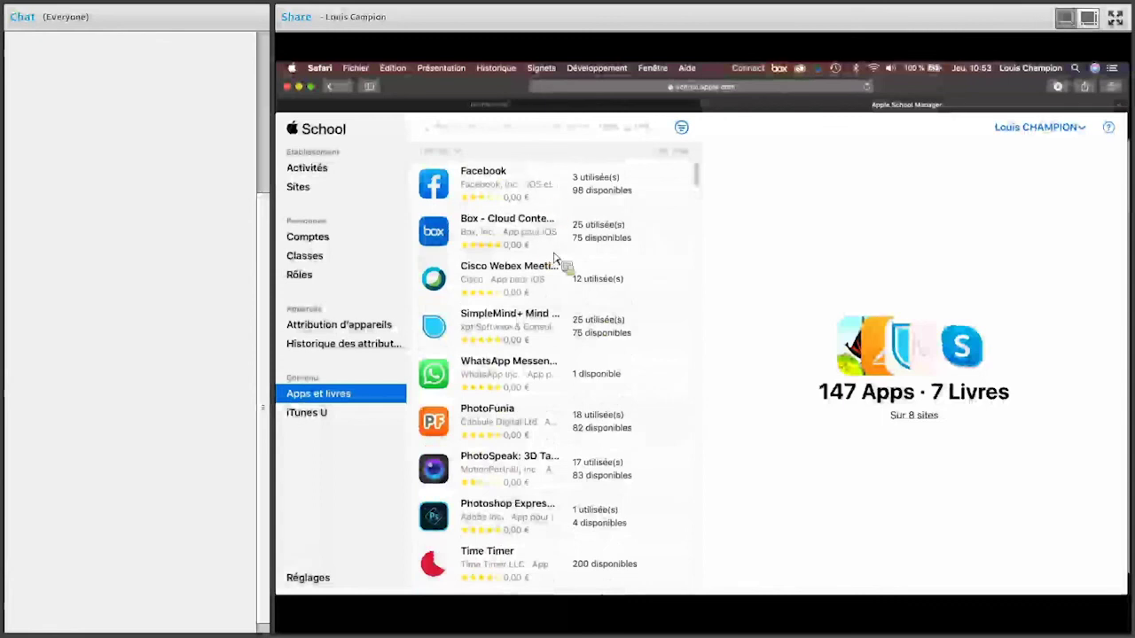
{"action": "scroll", "coordinate": [557, 261], "scroll_direction": "down", "scroll_amount": 3}
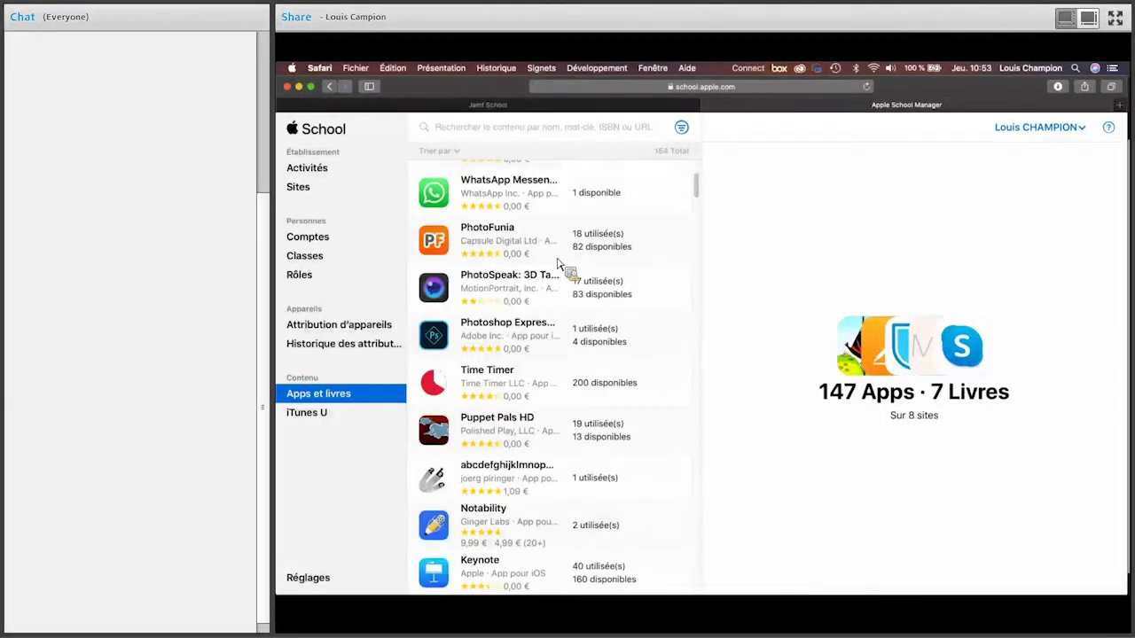
{"action": "scroll", "coordinate": [523, 359], "scroll_direction": "down", "scroll_amount": 3}
{"action": "left_click", "coordinate": [522, 357]}
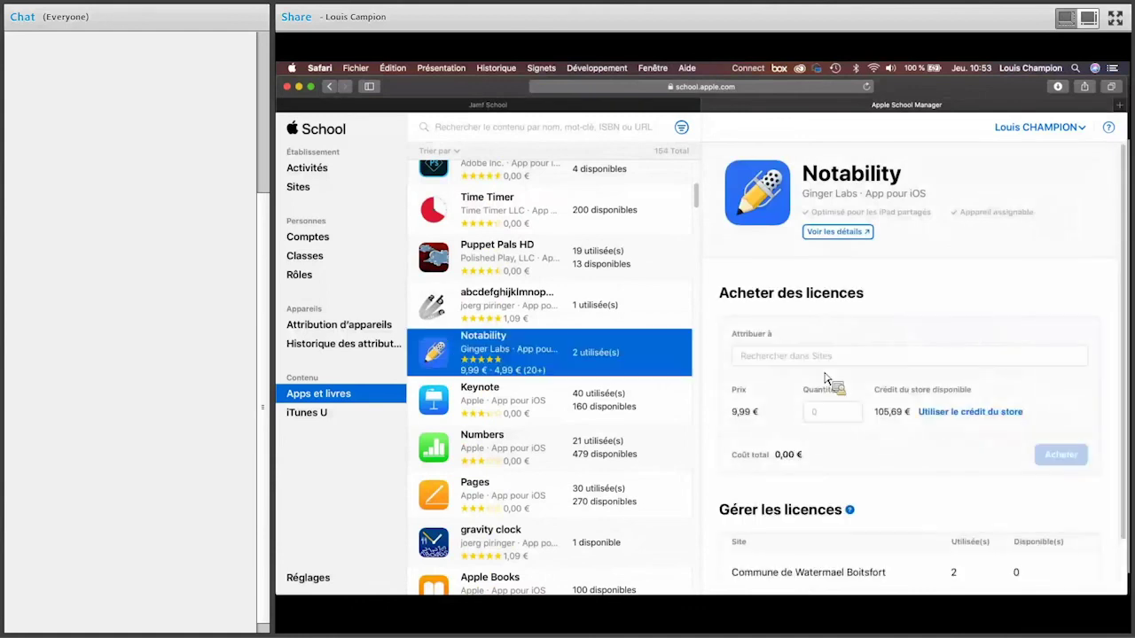
Open Cisco Webex Meetings, showing it free with 12 licences used and 0 available
{"action": "scroll", "coordinate": [874, 417], "scroll_direction": "down", "scroll_amount": 1}
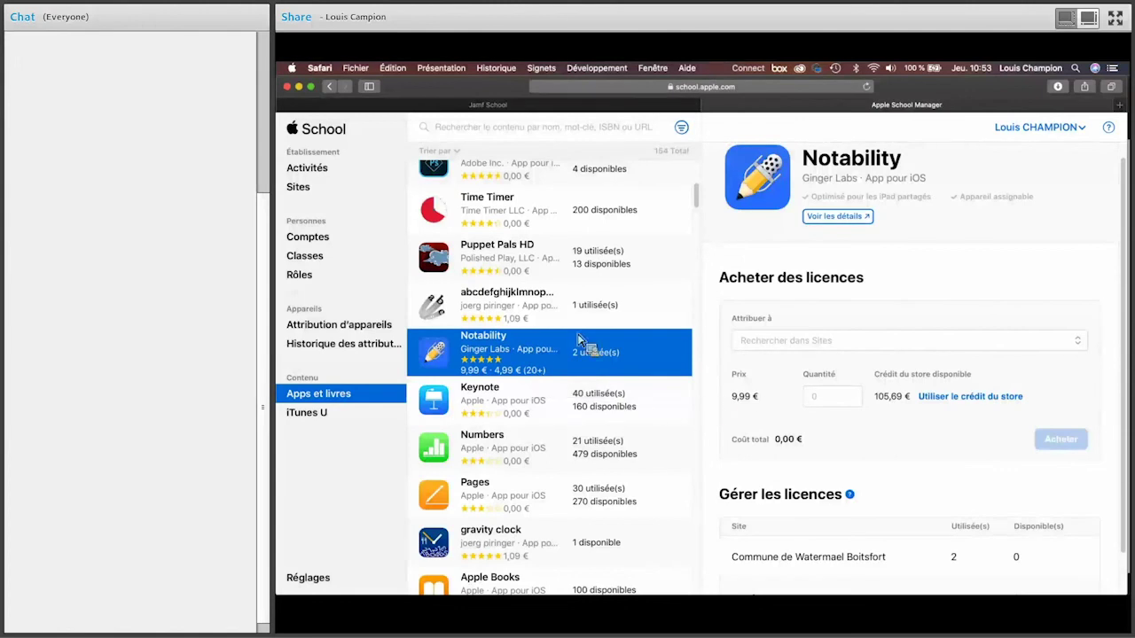
{"action": "scroll", "coordinate": [585, 353], "scroll_direction": "up", "scroll_amount": 5}
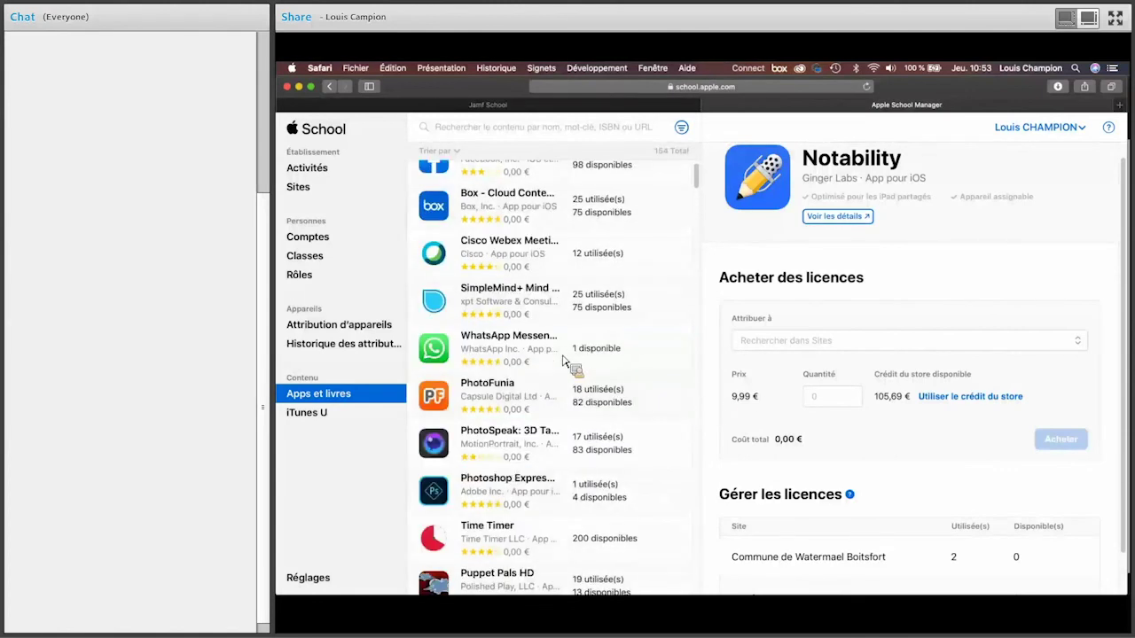
{"action": "left_click", "coordinate": [521, 285]}
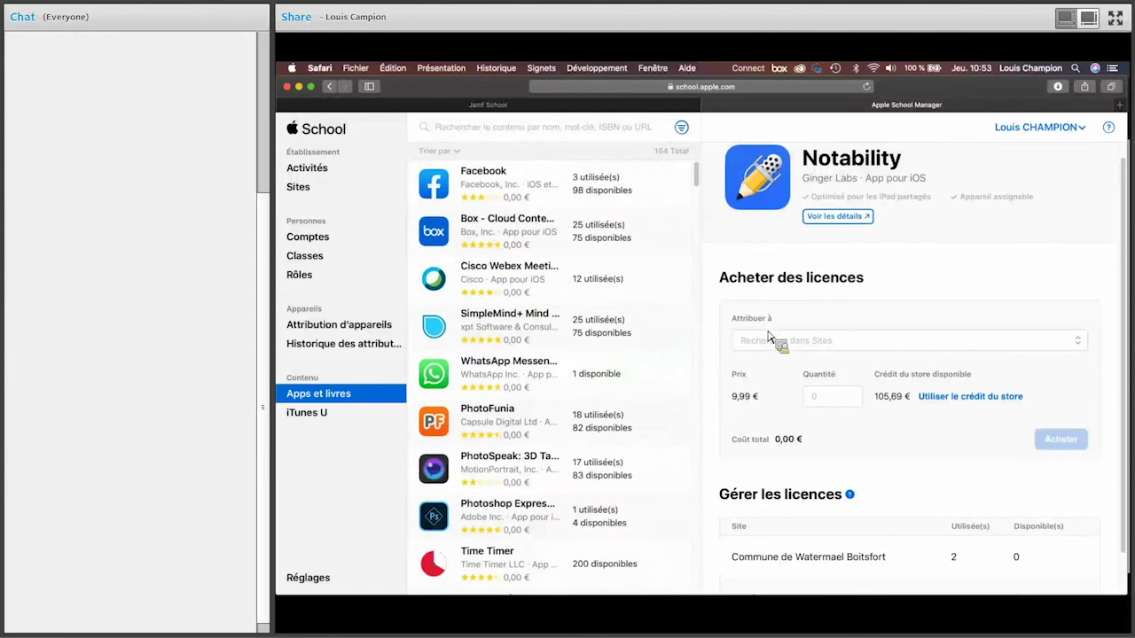
Obtain 20 free Cisco Webex Meetings licences assigned to Commune de Watermael Boitsfort
{"action": "left_click", "coordinate": [833, 414]}
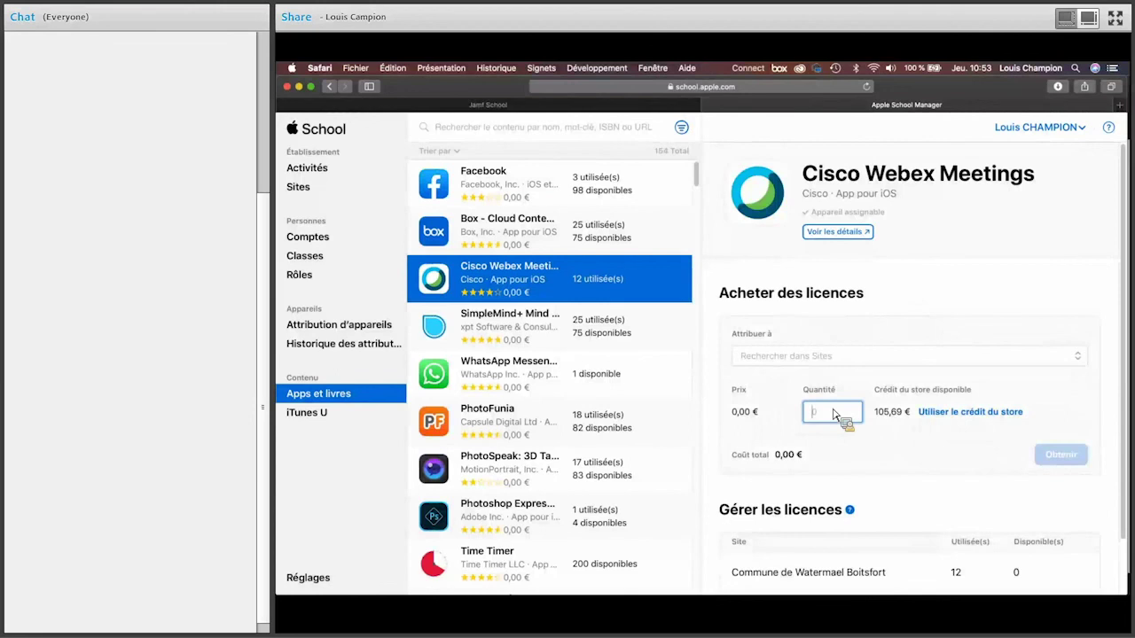
{"action": "type", "text": "20"}
{"action": "left_click", "coordinate": [823, 359]}
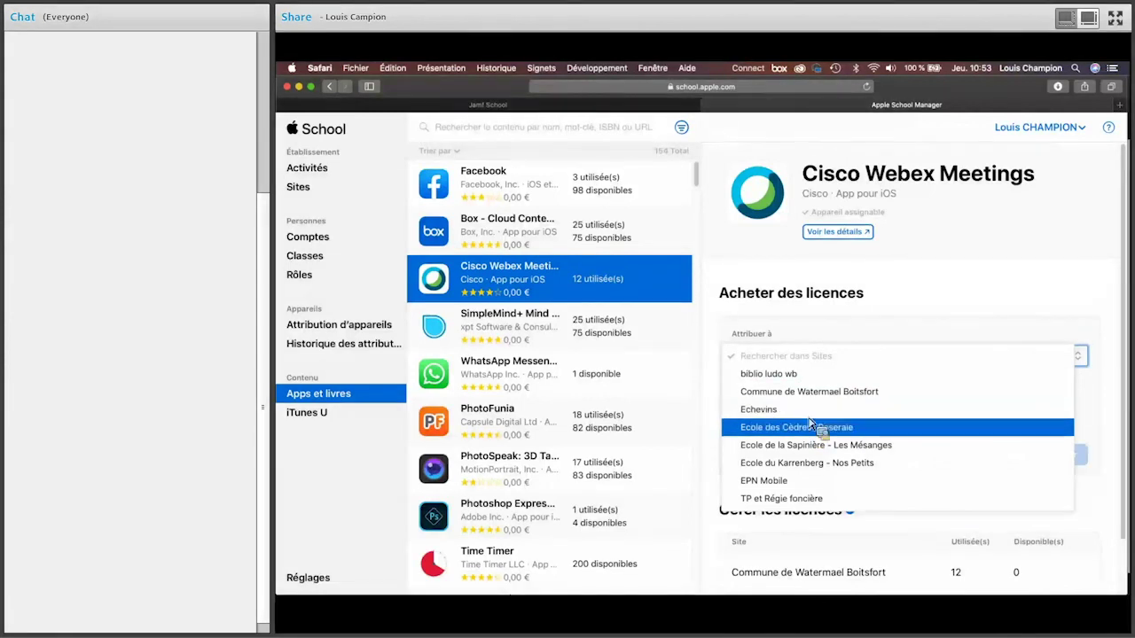
{"action": "key", "text": "Up"}
{"action": "key", "text": "Up"}
{"action": "key", "text": "Return"}
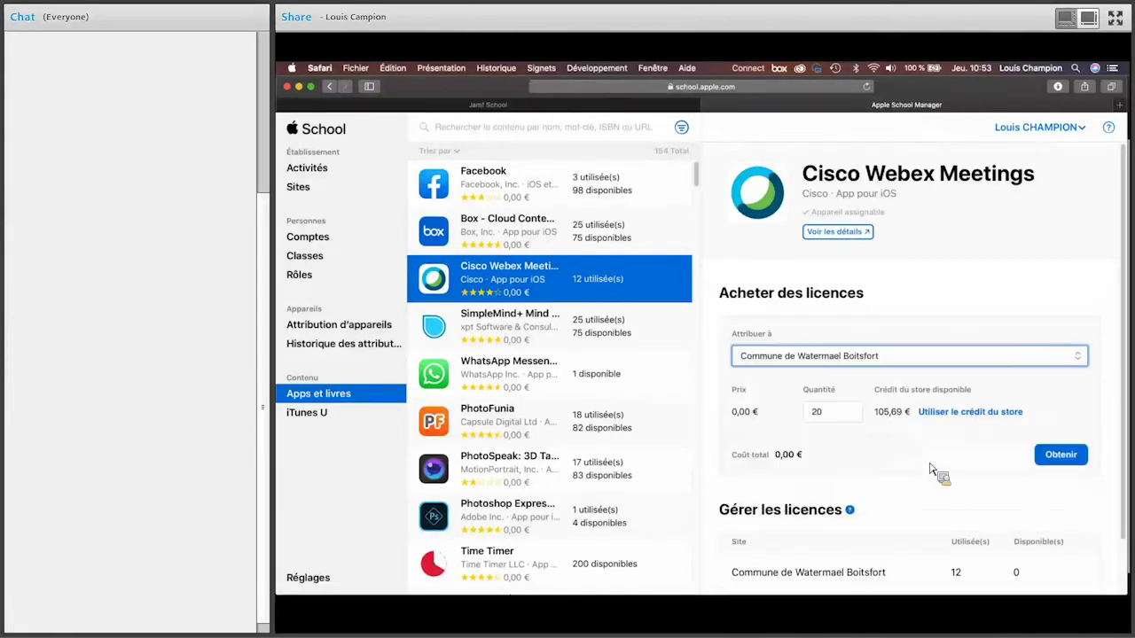
{"action": "scroll", "coordinate": [1053, 414], "scroll_direction": "down", "scroll_amount": 2}
{"action": "left_click", "coordinate": [1056, 401]}
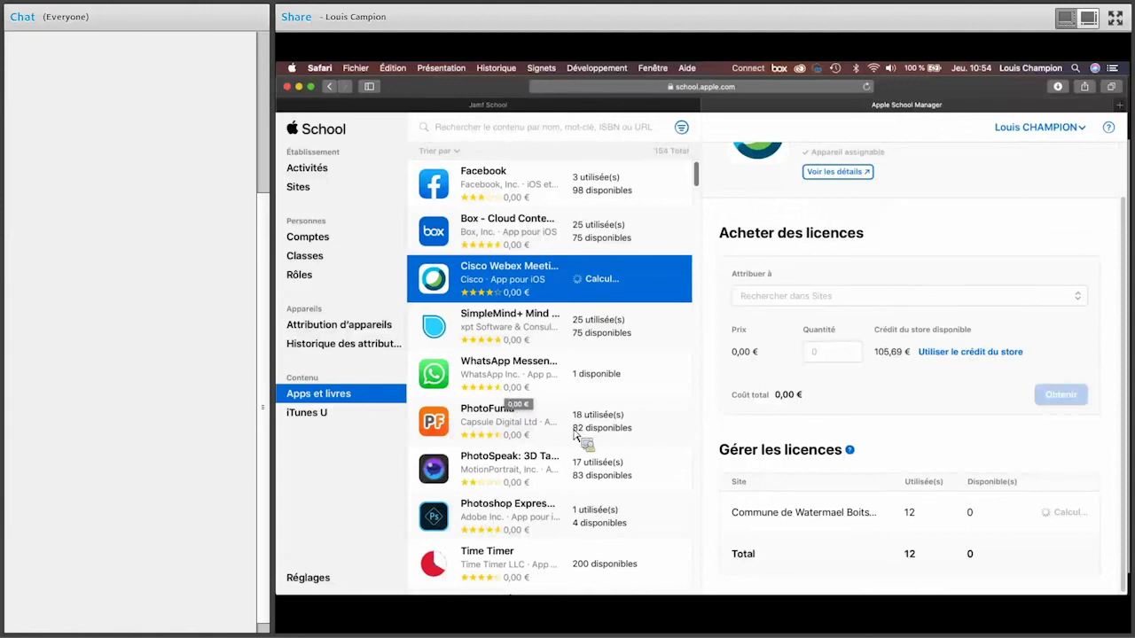
Switch back to Keynote at slide 6 and start playing the slideshow
{"action": "scroll", "coordinate": [548, 434], "scroll_direction": "down", "scroll_amount": 1}
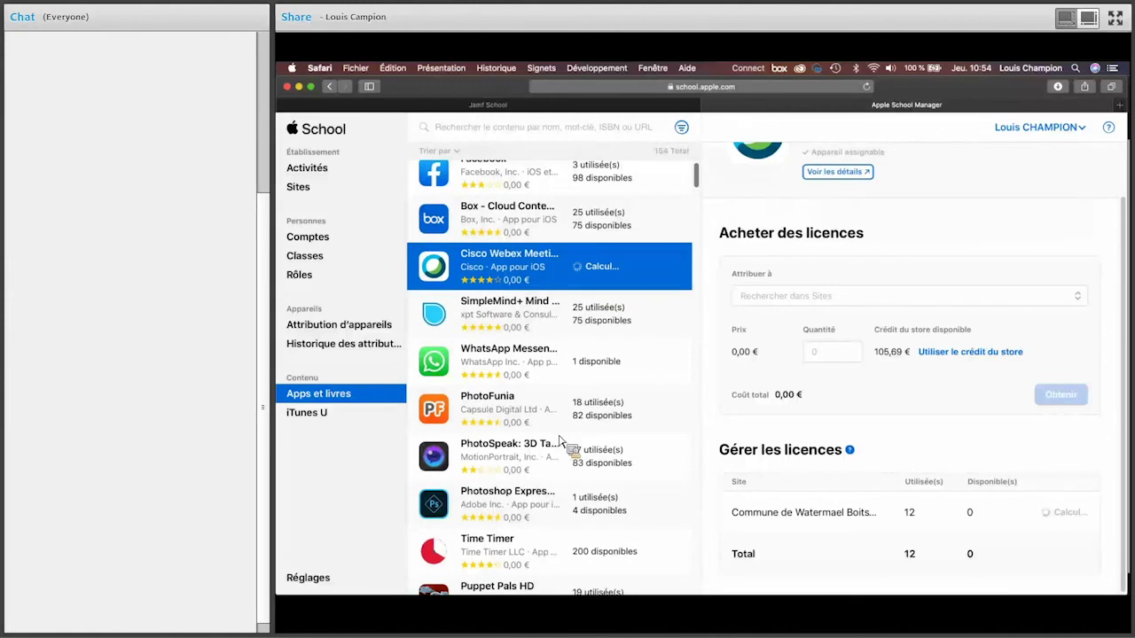
{"action": "scroll", "coordinate": [608, 455], "scroll_direction": "down", "scroll_amount": 1}
{"action": "scroll", "coordinate": [586, 483], "scroll_direction": "down", "scroll_amount": 4}
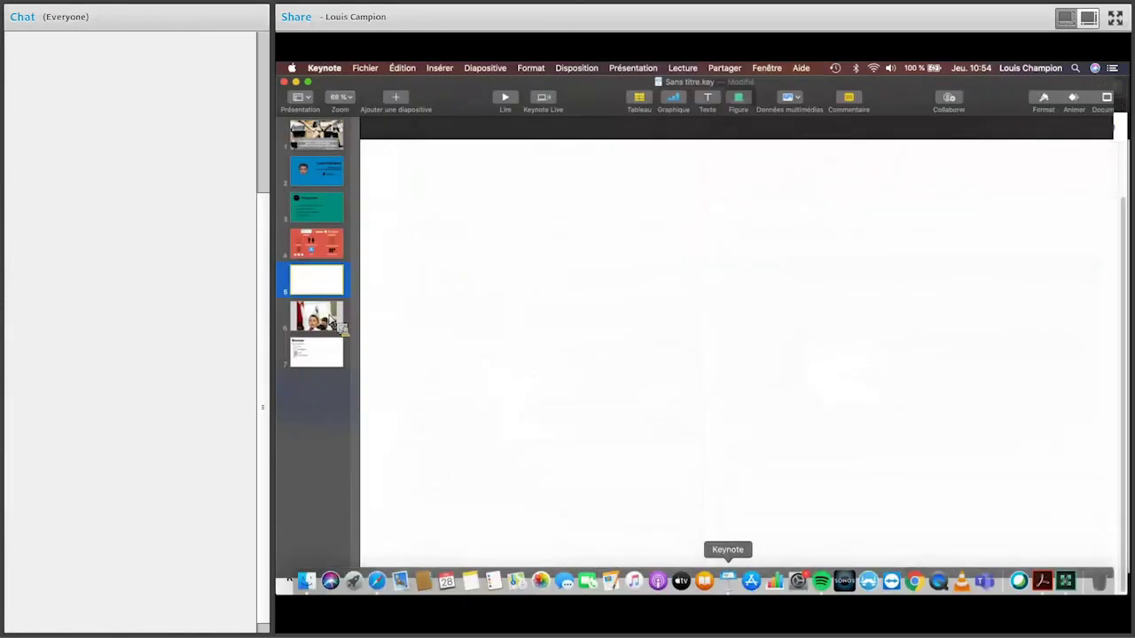
{"action": "left_click", "coordinate": [330, 317]}
{"action": "left_click", "coordinate": [506, 102]}
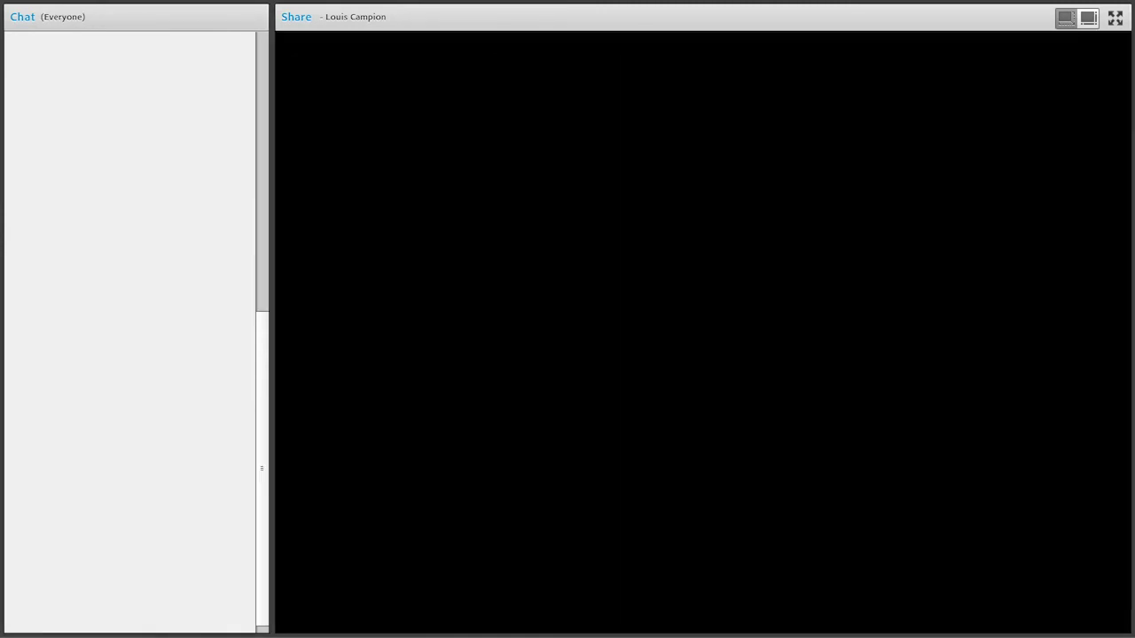